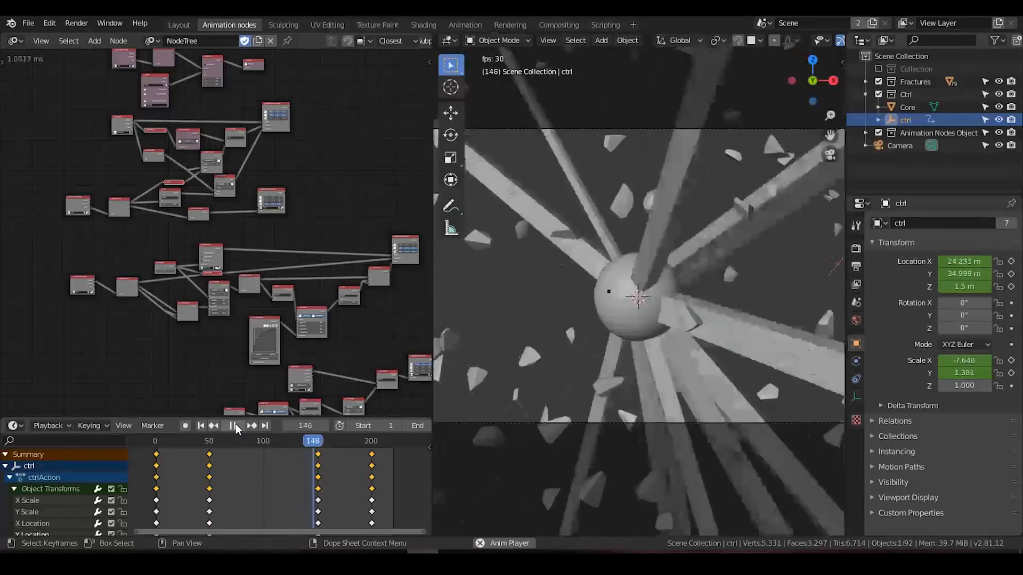
Step: Pause the animation playback and return to frame 1
click(234, 425)
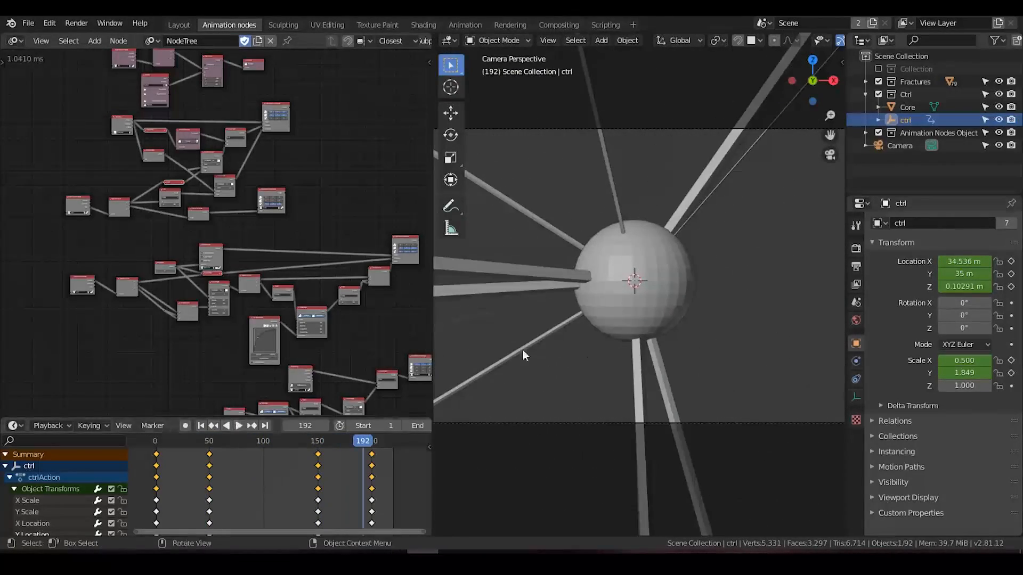
scroll(585, 356, down, 2)
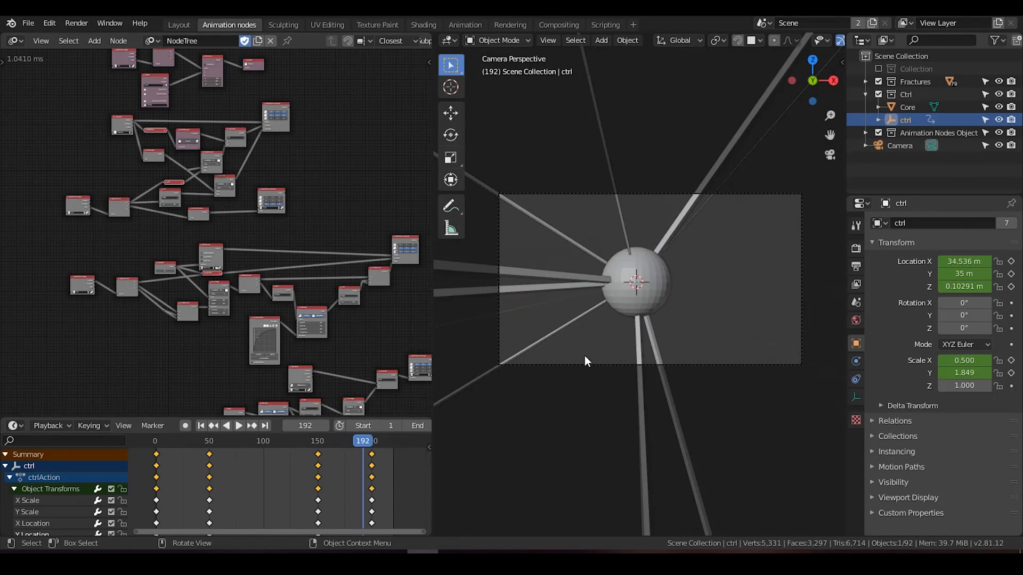
click(201, 425)
Step: Select the upper node groups in the node tree and move them up, clear of the middle group
middle_drag(312, 282, 322, 319)
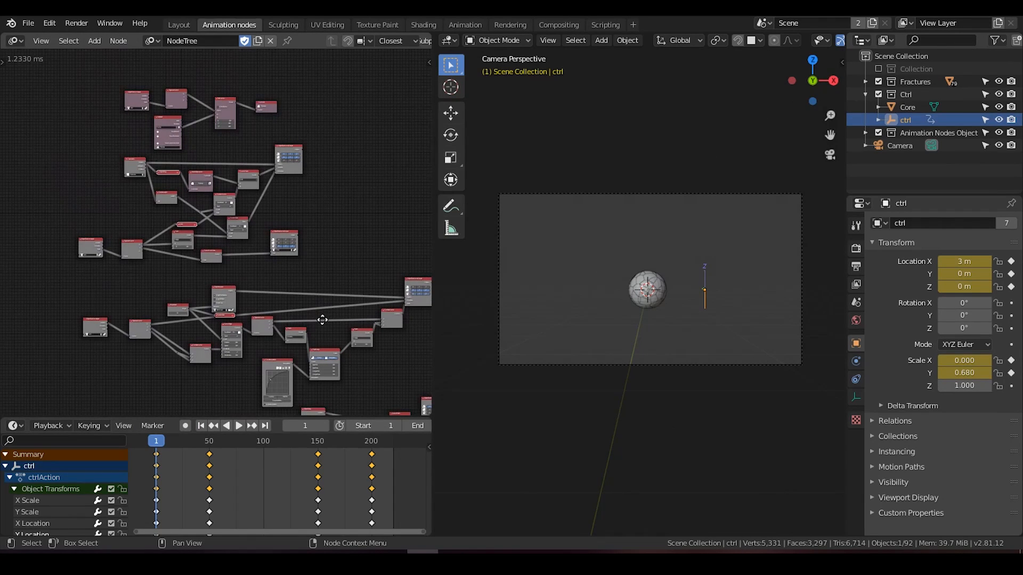
middle_drag(322, 320, 343, 307)
drag(332, 140, 83, 300)
key(g)
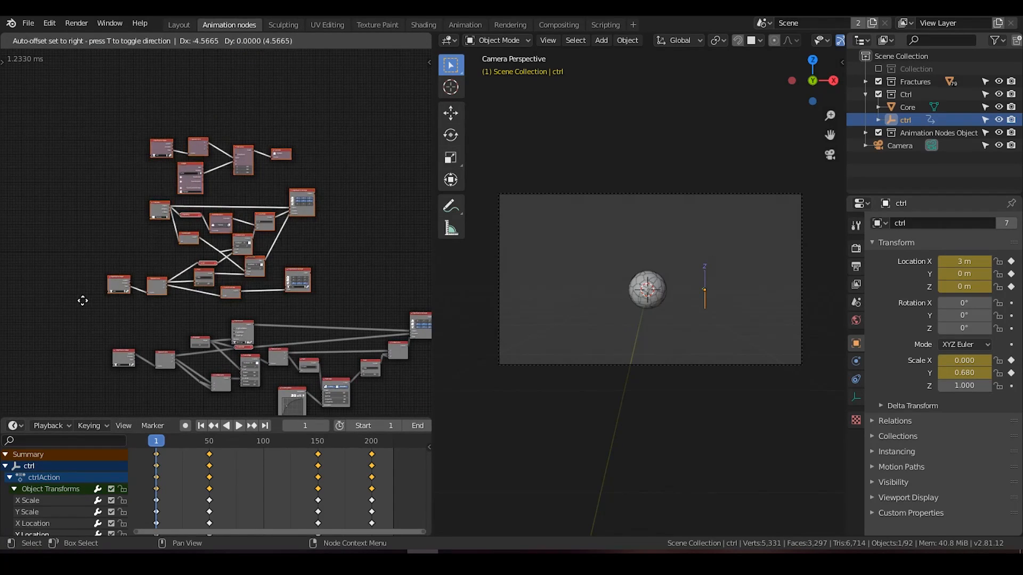
click(85, 264)
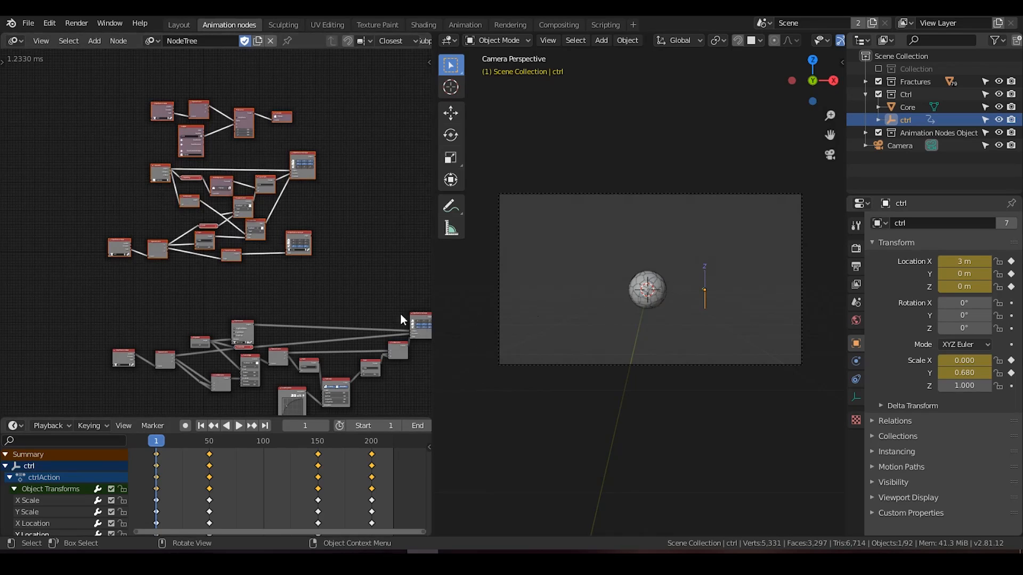
Step: Play the animation, select the Core sphere during playback, then stop and return to frame 1
click(239, 425)
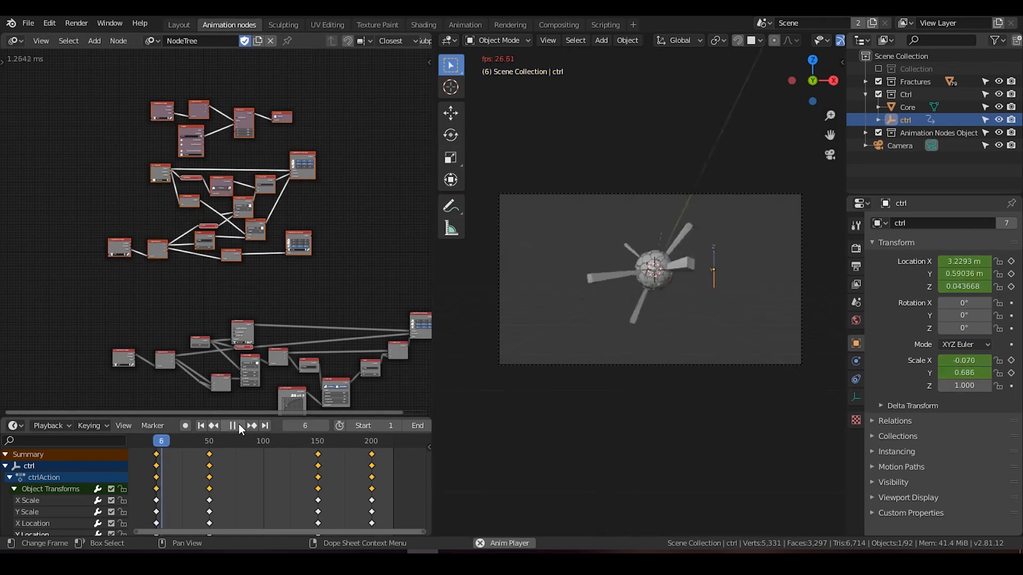
scroll(665, 279, up, 2)
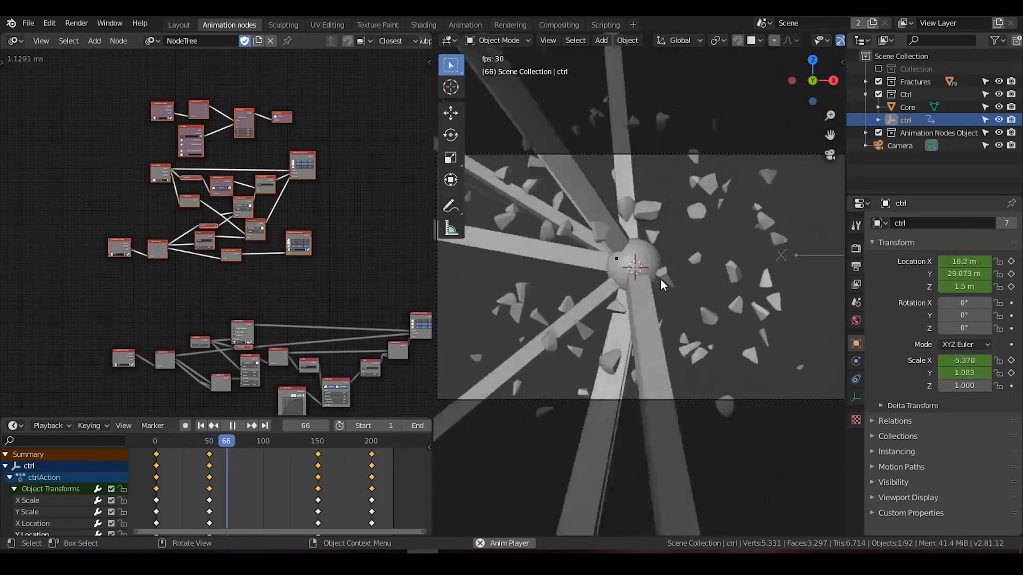
click(654, 270)
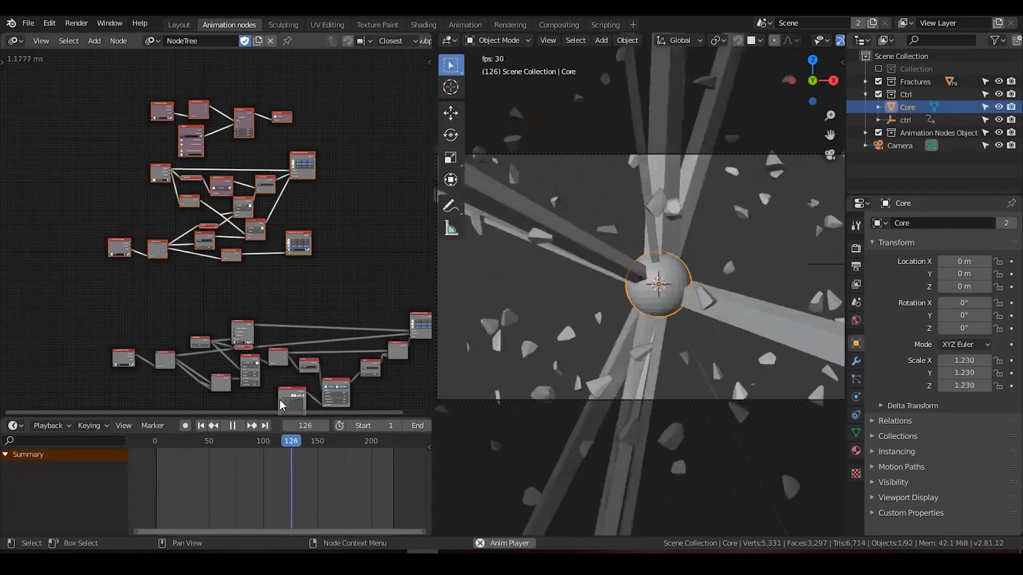
click(228, 426)
click(202, 427)
Step: Select the middle node group and play the animation from frame 1 to frame 94
middle_drag(301, 324, 263, 165)
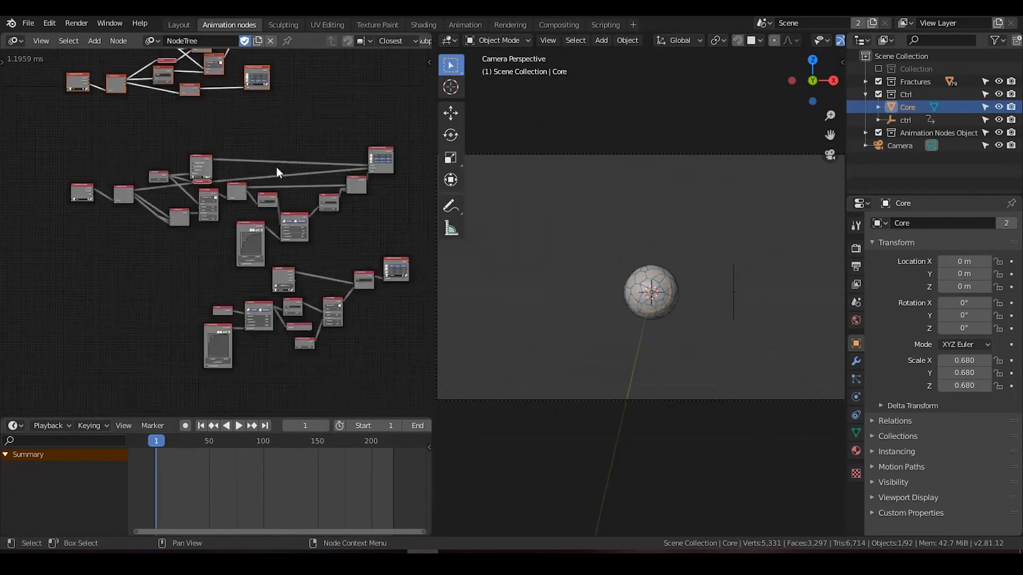
drag(413, 131, 56, 262)
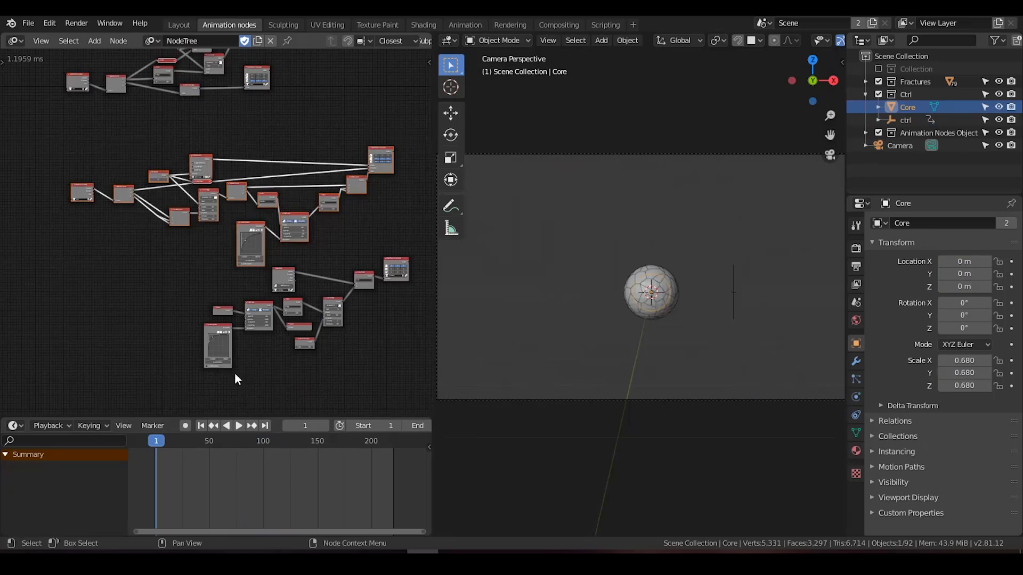
click(238, 426)
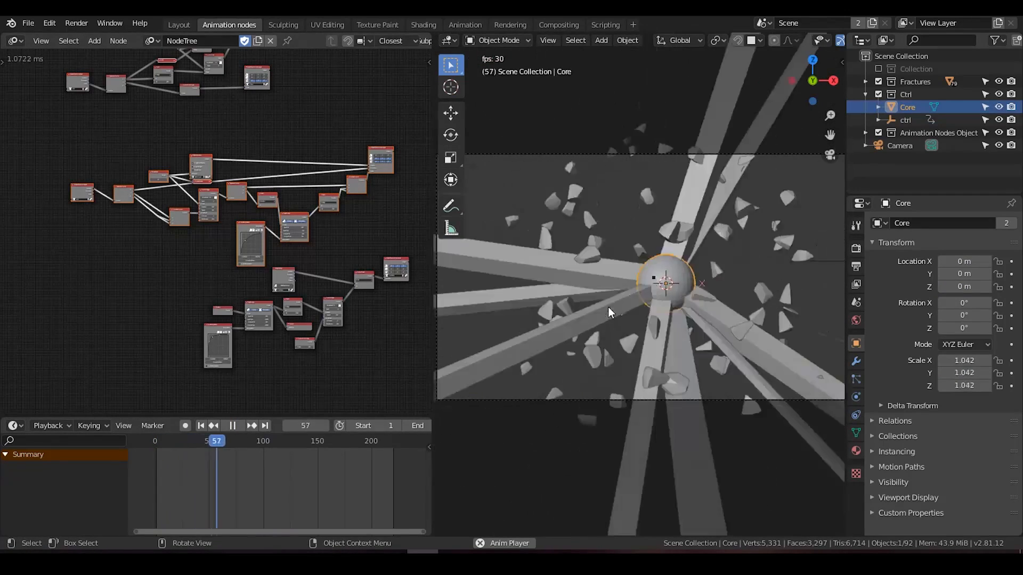
click(235, 426)
Step: Move the selected middle node group up to separate it from the camera nodes below
middle_drag(319, 356, 296, 322)
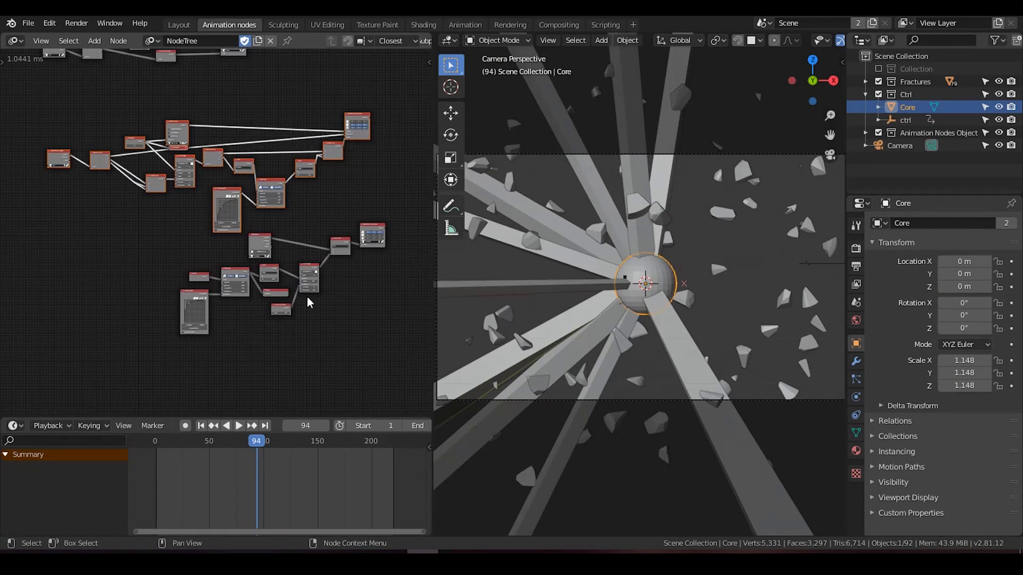
key(g)
click(296, 259)
Step: Select the camera node group, look at the scene outside the camera view, and widen the node editor
middle_drag(359, 267, 335, 242)
scroll(334, 242, up, 2)
drag(396, 179, 94, 396)
middle_drag(613, 266, 541, 318)
scroll(296, 298, up, 7)
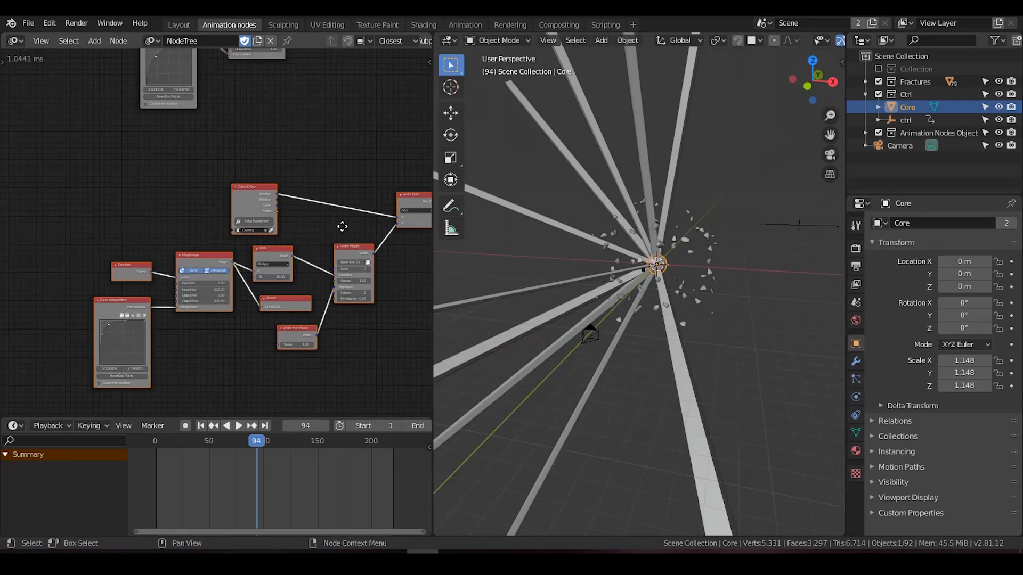
middle_drag(342, 229, 331, 230)
drag(432, 234, 744, 235)
Step: Examine the camera shake nodes from Map Range through Vector Wiggle and Vector Math to Object Transforms Output
scroll(511, 234, up, 3)
middle_drag(522, 245, 460, 176)
drag(324, 114, 375, 104)
click(416, 88)
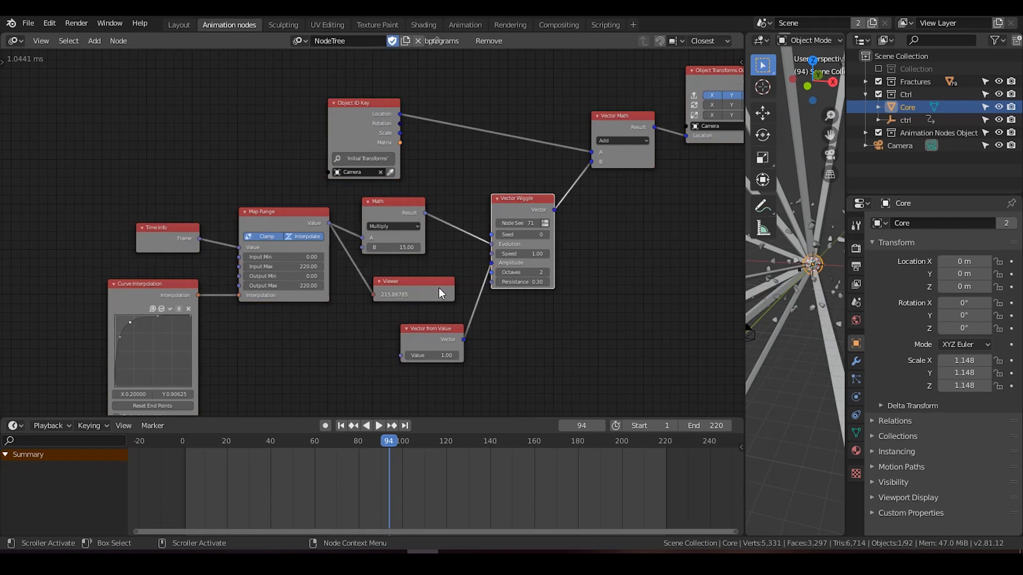
middle_drag(450, 198, 364, 293)
scroll(391, 267, down, 4)
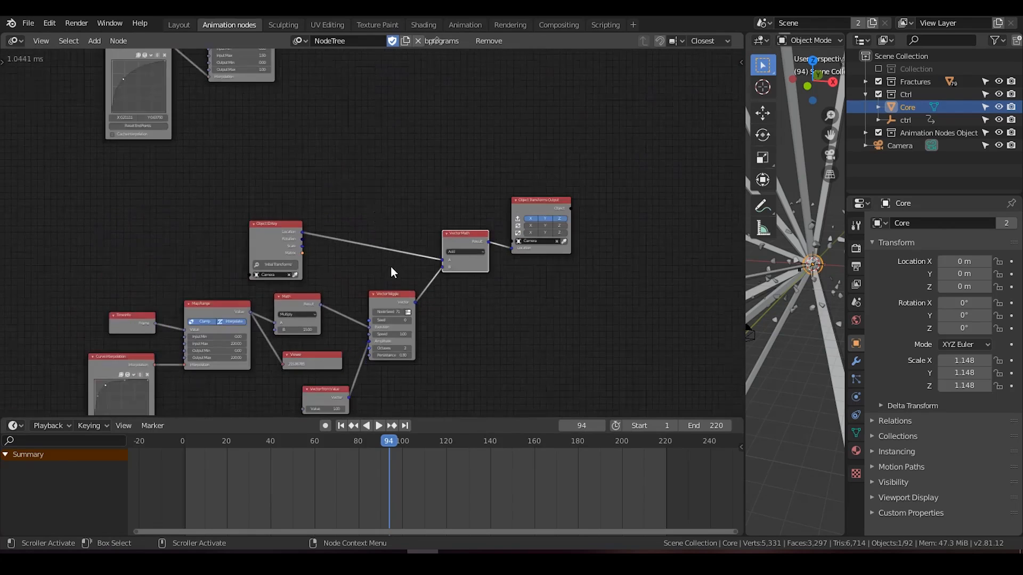
scroll(570, 240, up, 6)
middle_drag(477, 218, 312, 187)
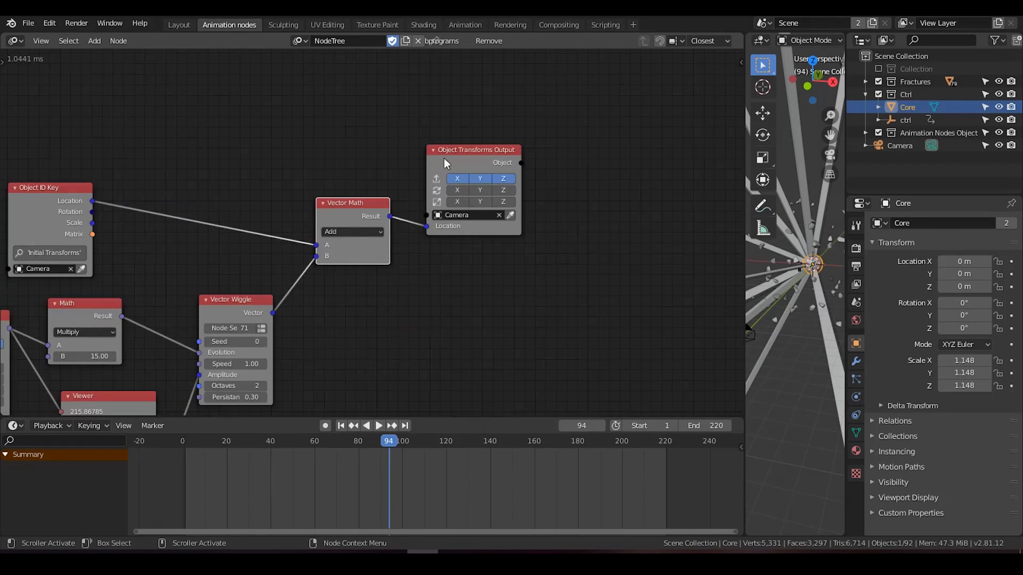
middle_drag(304, 151, 476, 342)
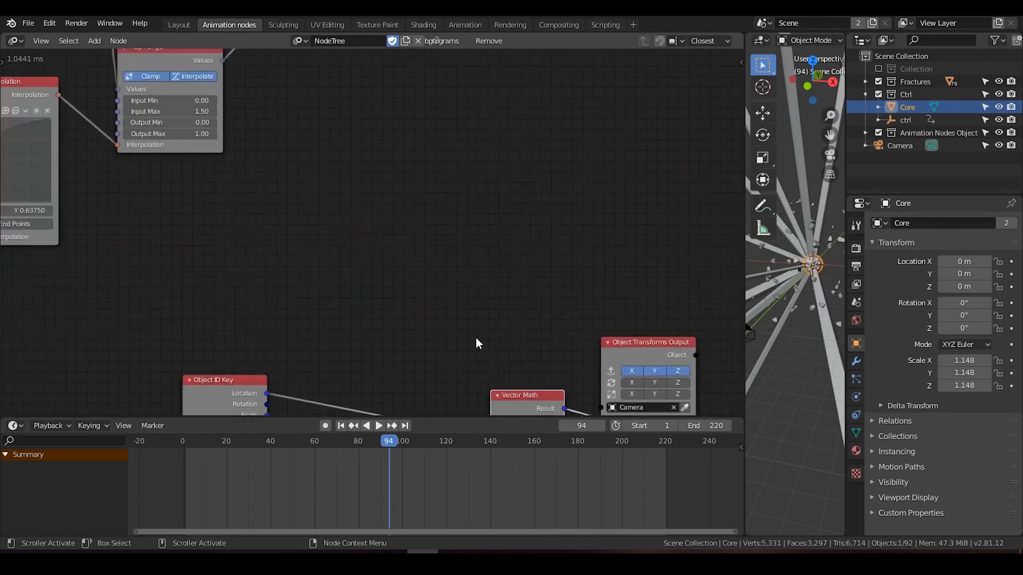
Step: Select the whole camera node group and move it to just below the middle group's curve node
scroll(476, 342, down, 9)
middle_drag(404, 261, 518, 406)
middle_drag(354, 233, 357, 237)
scroll(382, 265, down, 5)
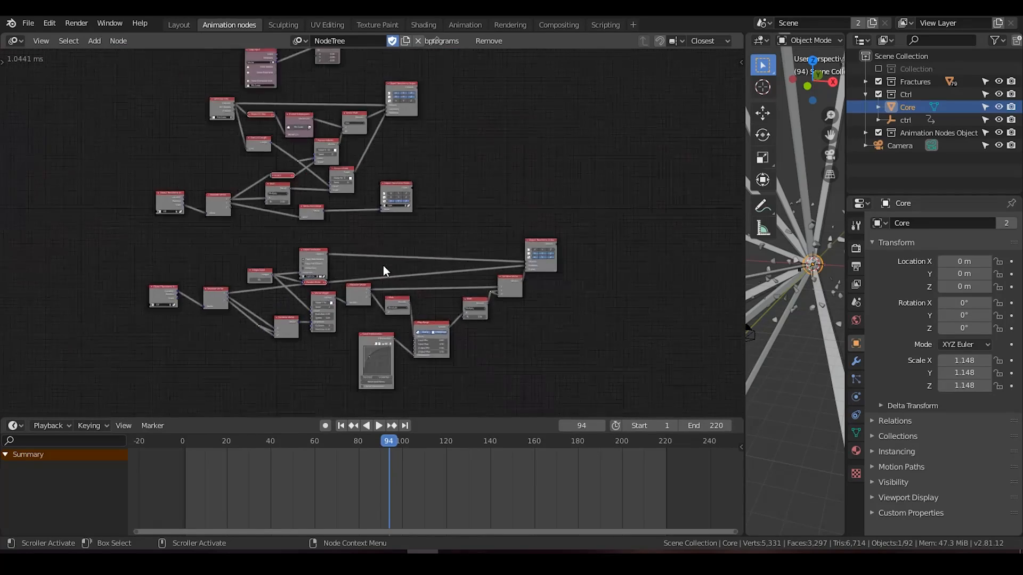
middle_drag(423, 291, 360, 181)
drag(506, 268, 278, 367)
key(g)
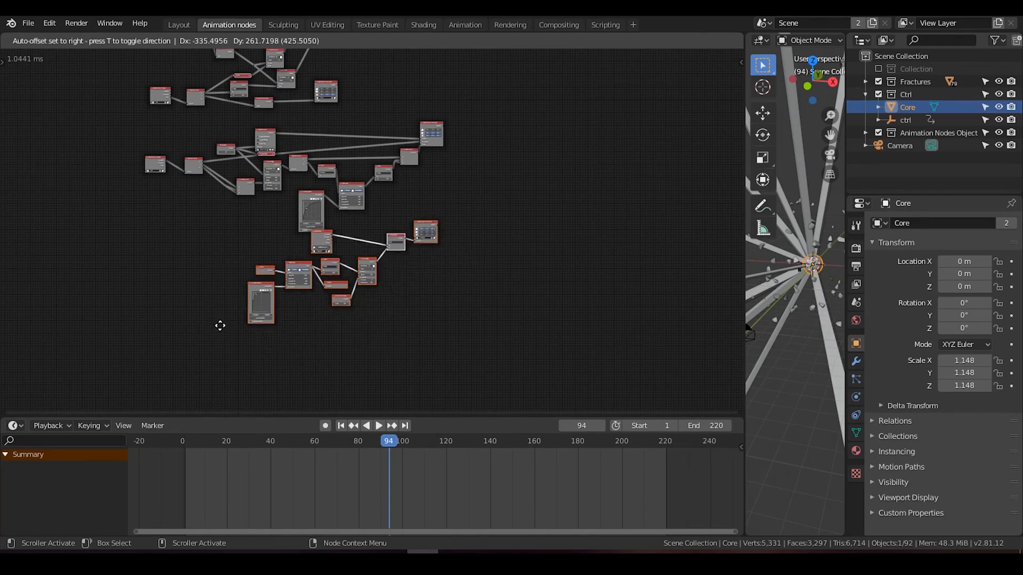
click(170, 322)
Step: Widen the 3D viewport over the node editor and select the ctrl empty
middle_drag(301, 164, 389, 195)
scroll(373, 281, up, 6)
scroll(373, 280, up, 6)
scroll(391, 199, down, 4)
scroll(391, 200, down, 1)
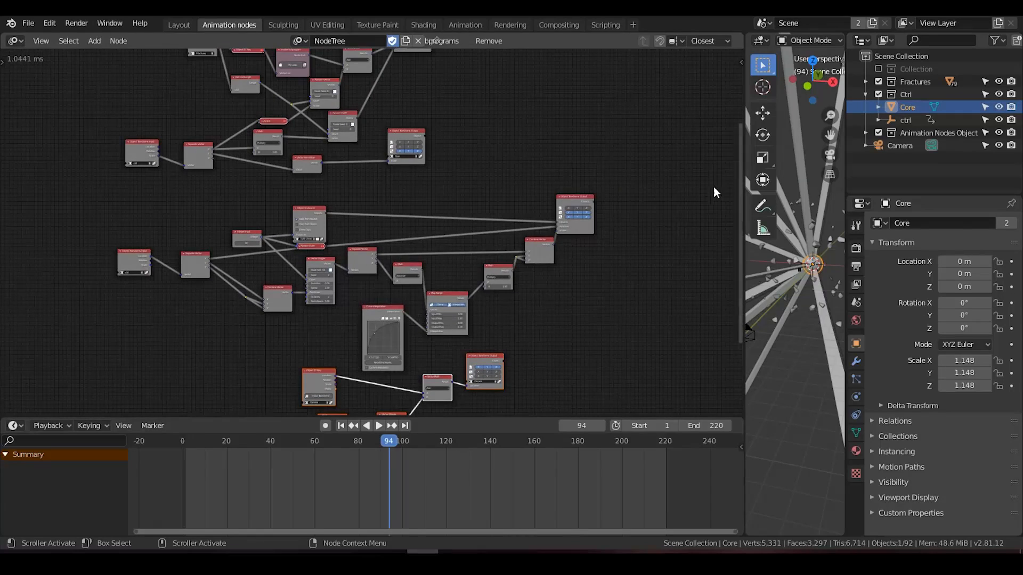
drag(747, 187, 314, 188)
scroll(648, 276, up, 2)
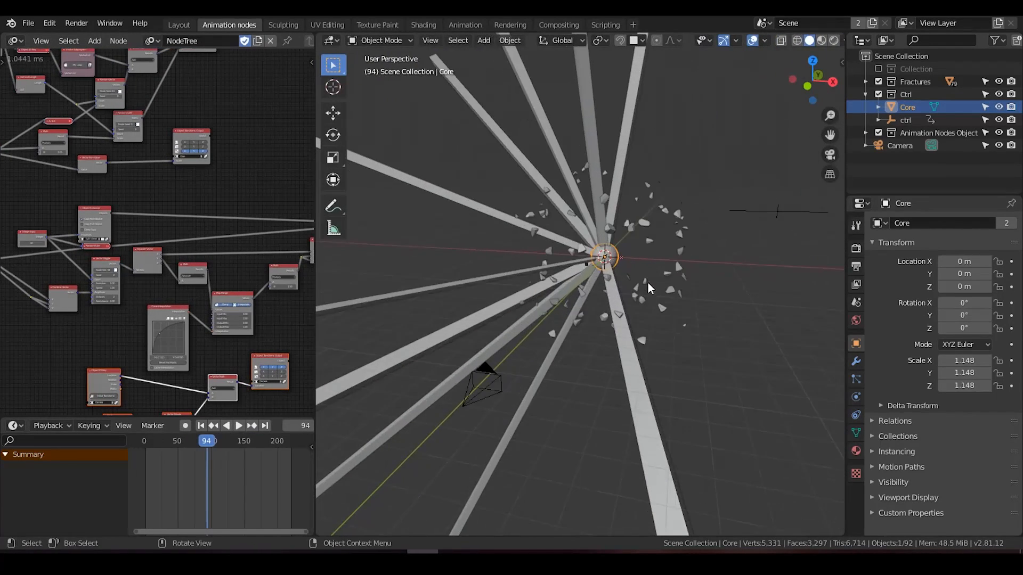
click(908, 120)
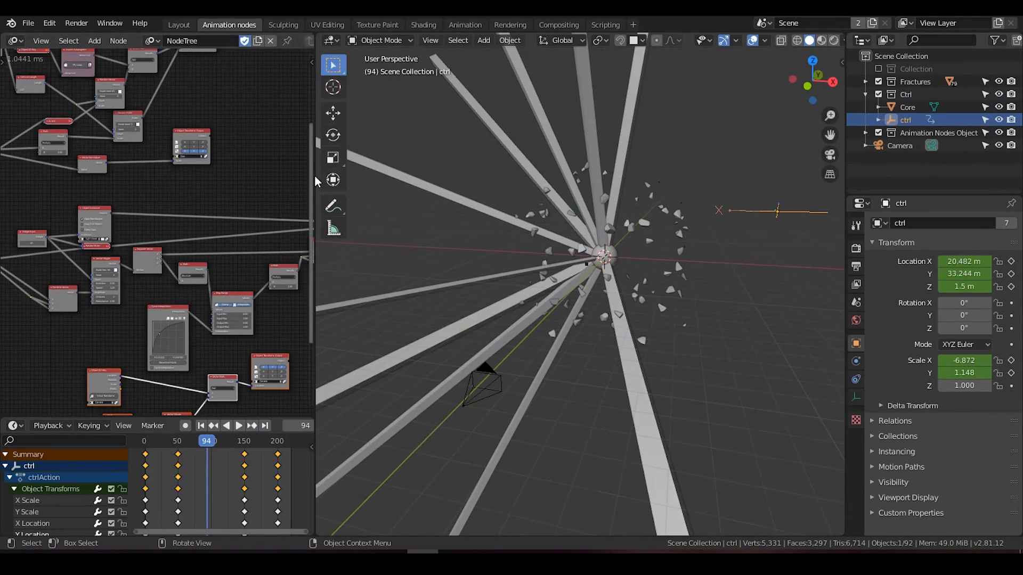
Step: Widen the node editor and enlarge the timeline to show all of ctrl's scale and location keyframe channels
drag(315, 179, 483, 181)
drag(296, 419, 297, 278)
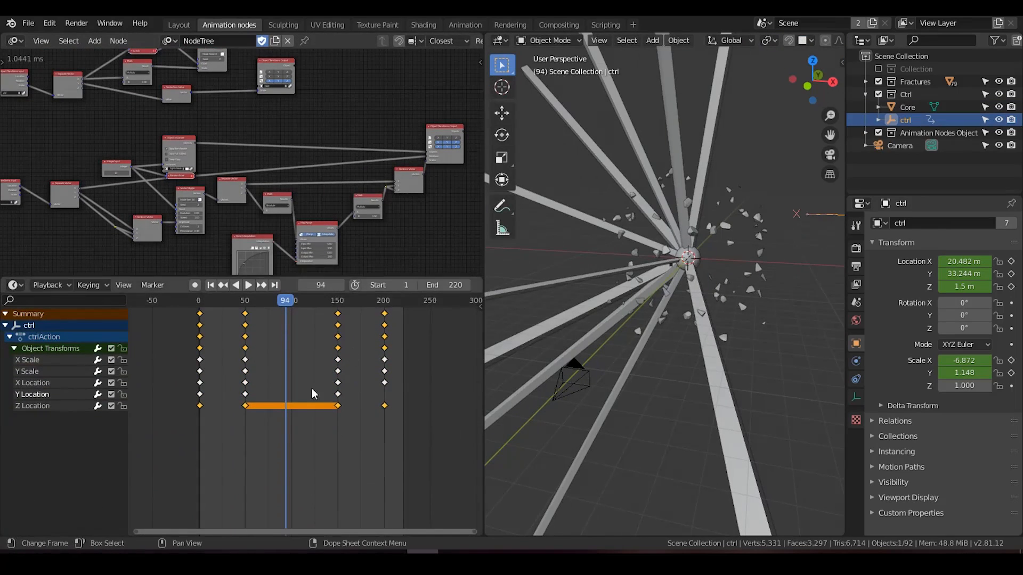
scroll(327, 400, up, 3)
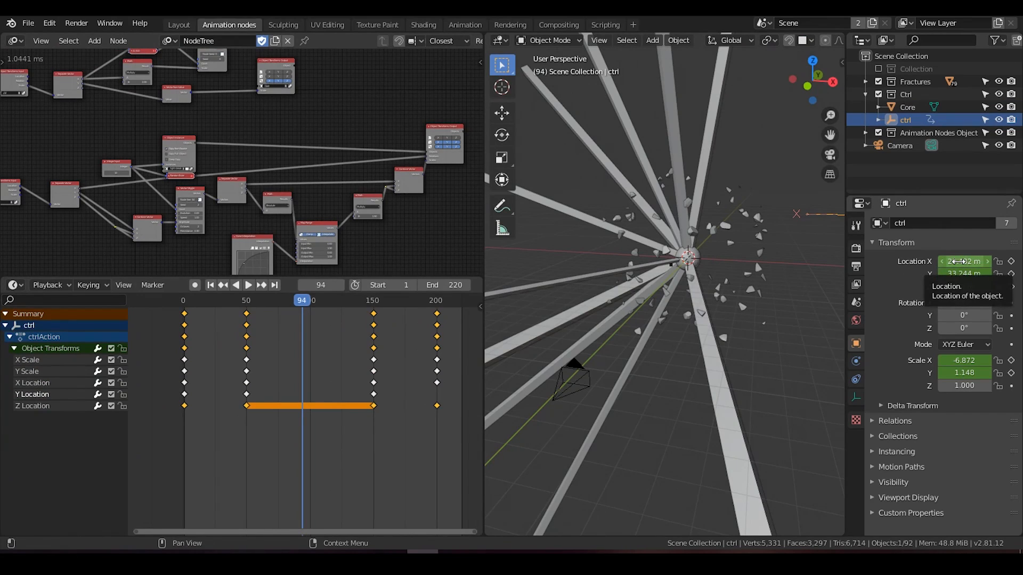
drag(2, 39, 174, 54)
click(14, 41)
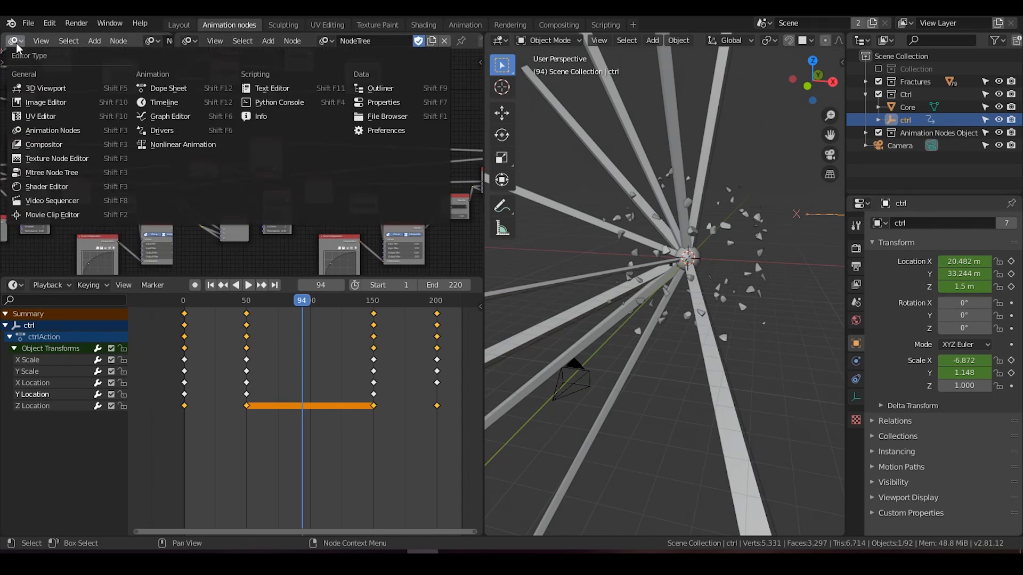
click(261, 88)
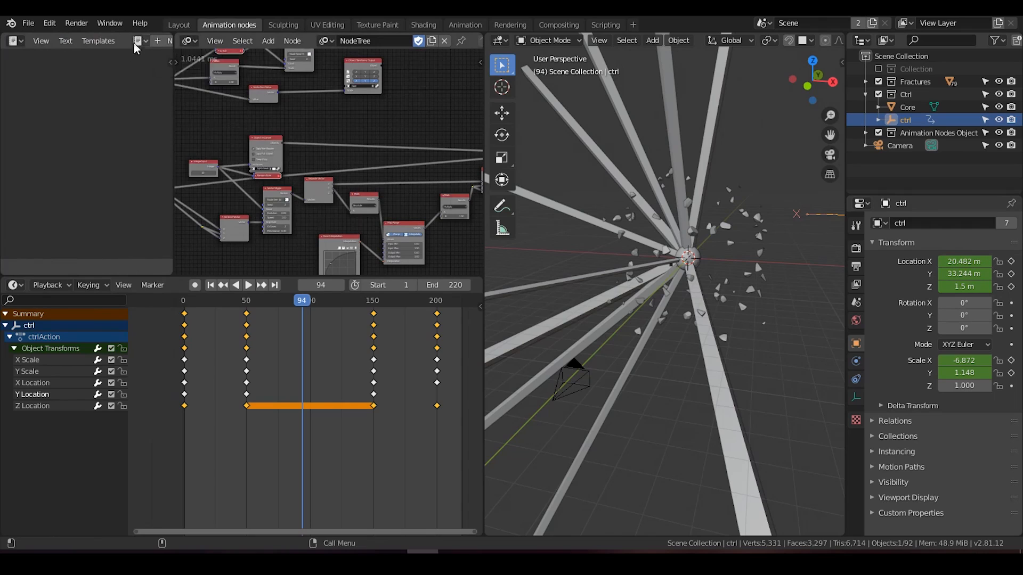
drag(173, 68, 253, 68)
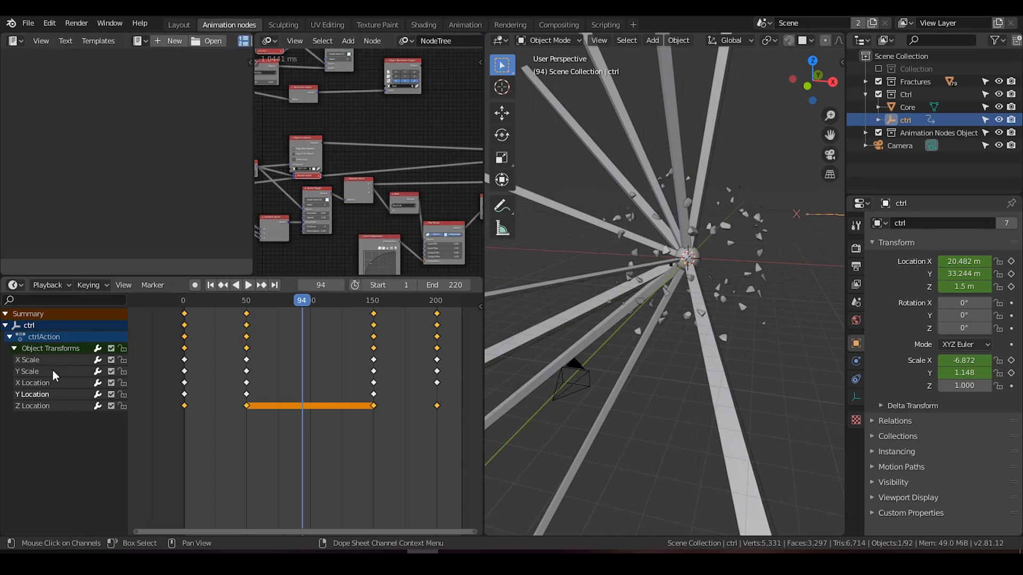
drag(253, 126, 28, 154)
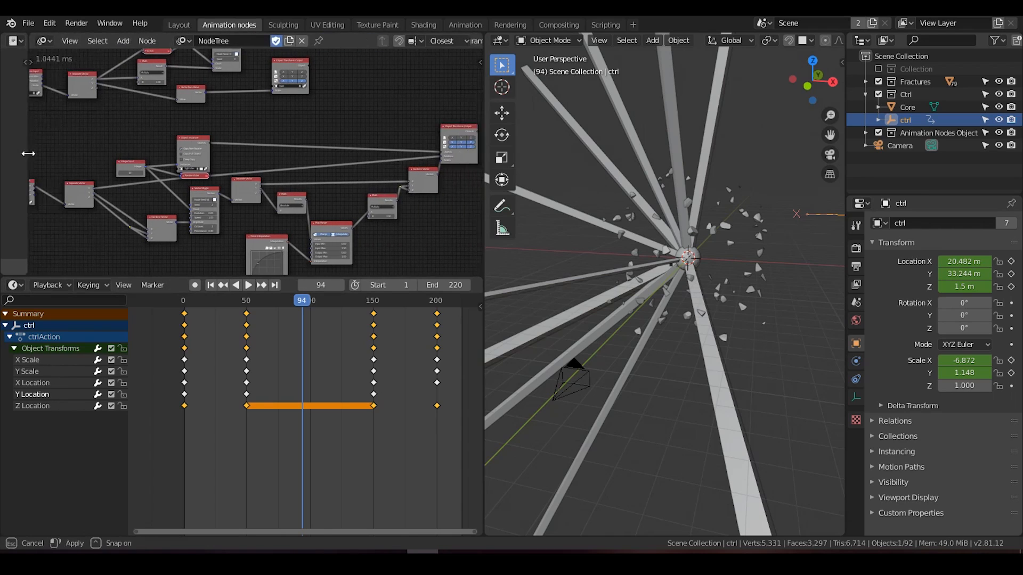
drag(33, 36, 8, 41)
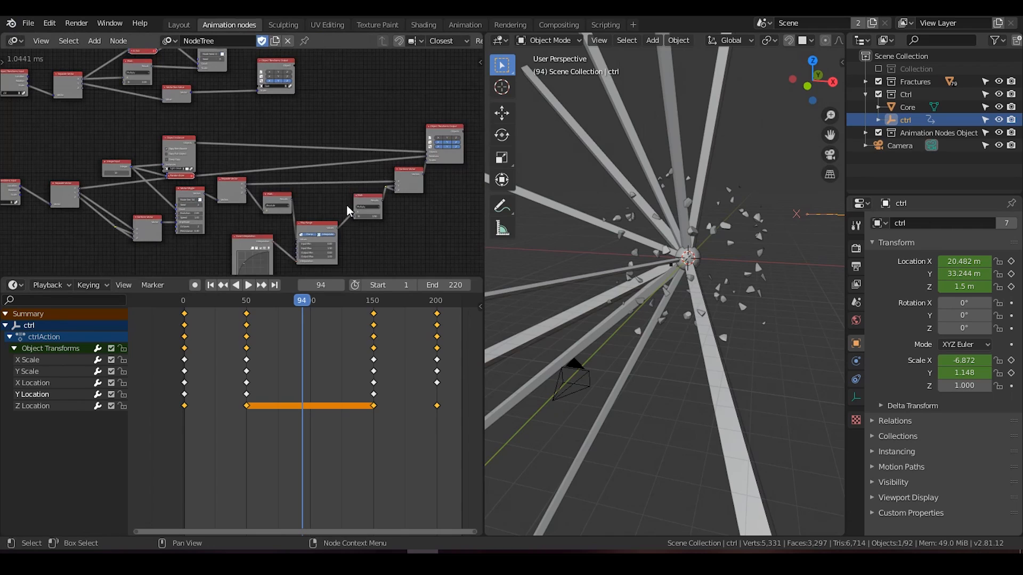
Step: Adjust the timeline's height so that both the node groups and ctrl's keyframe channels fit, and return to frame 1
drag(290, 278, 306, 416)
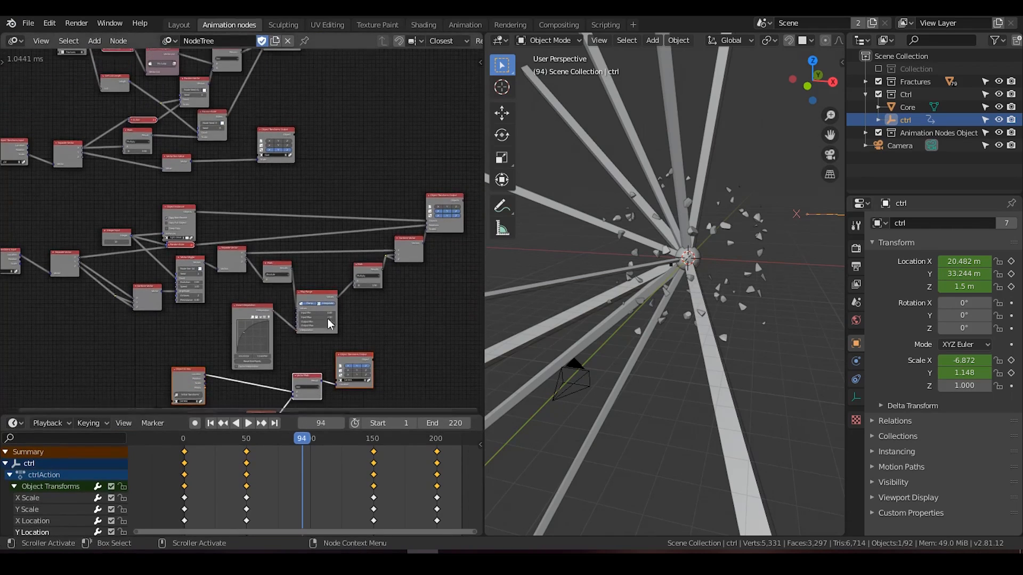
scroll(316, 364, down, 3)
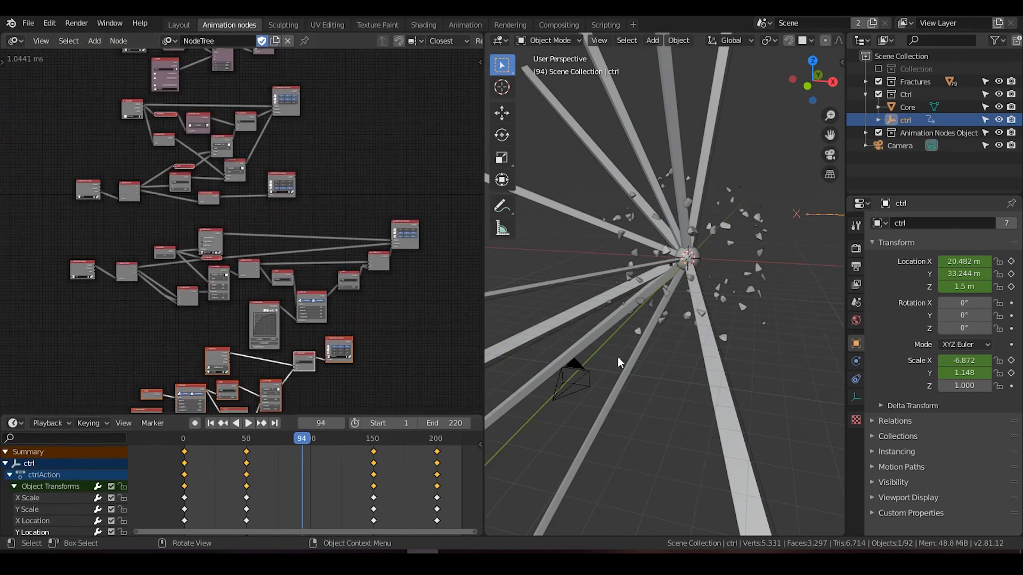
drag(298, 415, 299, 339)
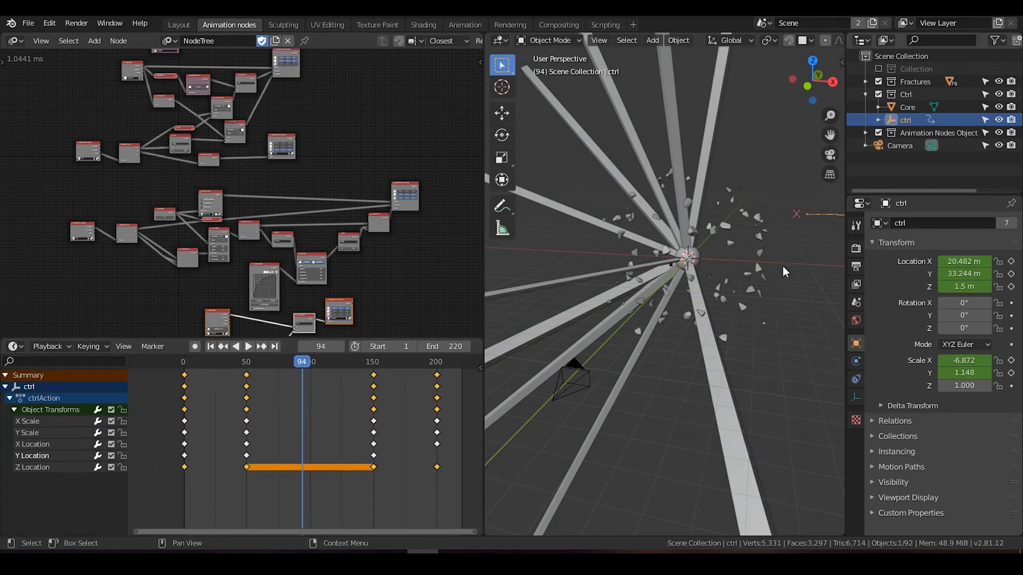
click(212, 346)
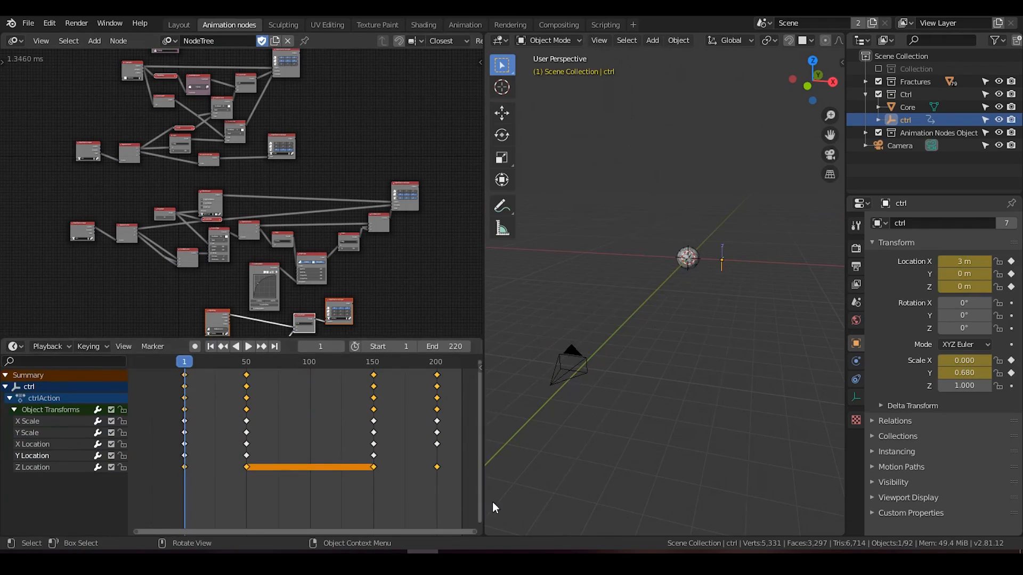
Step: Split the 3D viewport horizontally and make its lower half a Graph Editor showing ctrl's curves
drag(488, 525, 488, 310)
click(498, 319)
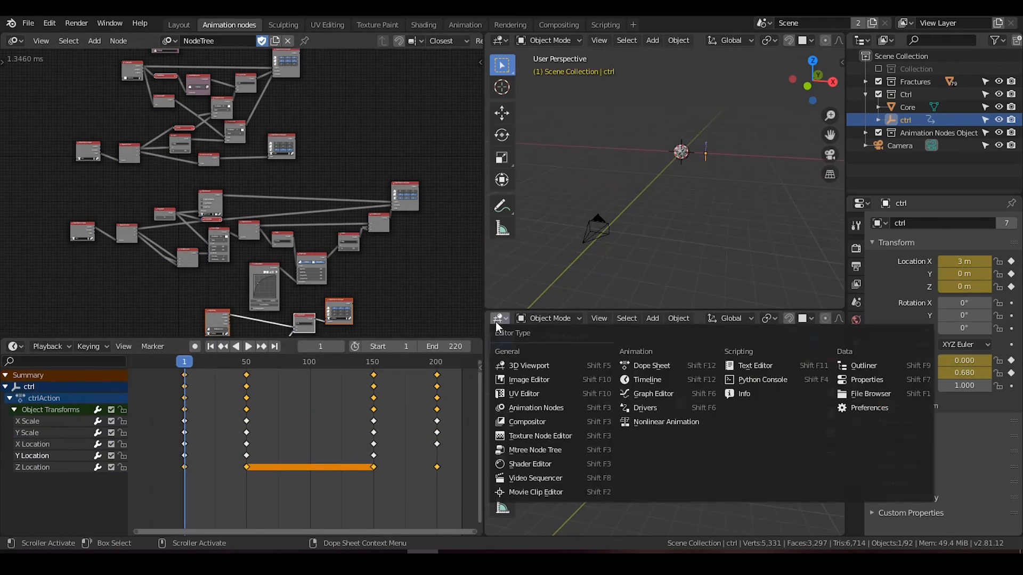
click(659, 395)
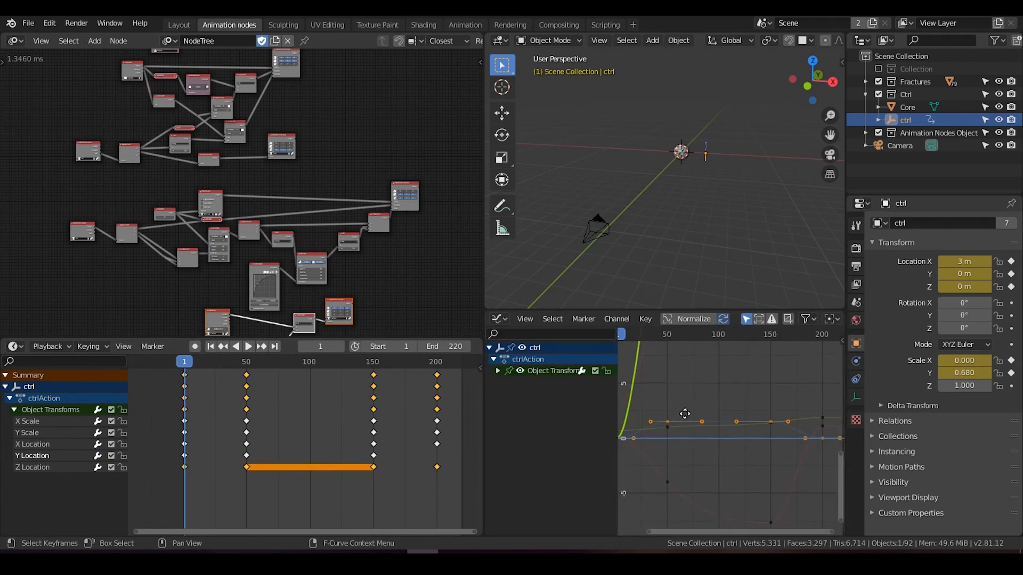
Step: Inspect ctrl's curves in the Graph Editor and merge that area back into the 3D viewport
scroll(684, 404, down, 3)
mouse_move(681, 397)
middle_down()
mouse_move(691, 456)
mouse_move(676, 392)
middle_up()
scroll(692, 456, down, 3)
scroll(684, 421, up, 3)
scroll(685, 422, up, 3)
mouse_move(713, 427)
middle_down()
mouse_move(724, 410)
mouse_move(724, 437)
middle_up()
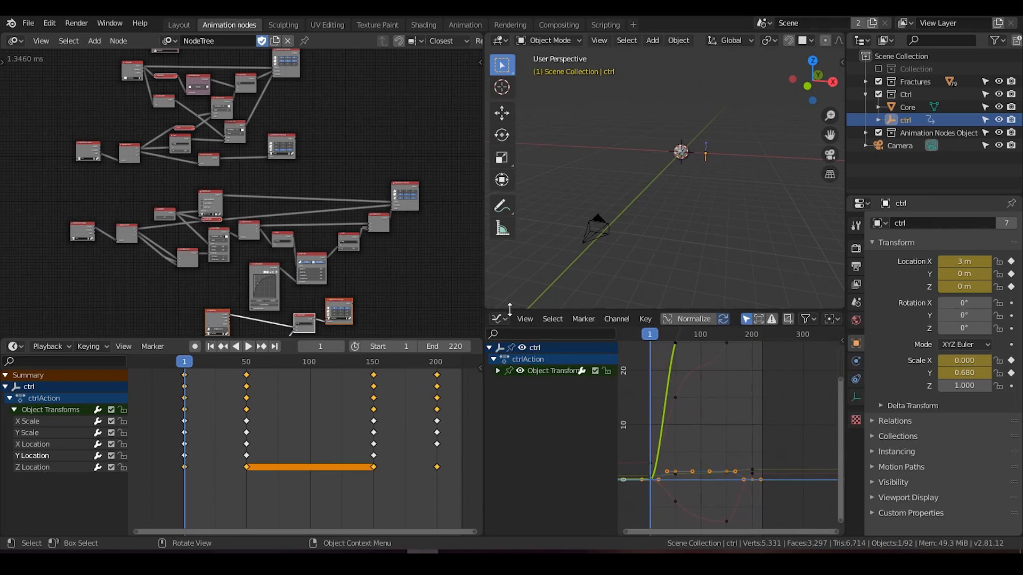
drag(510, 310, 494, 425)
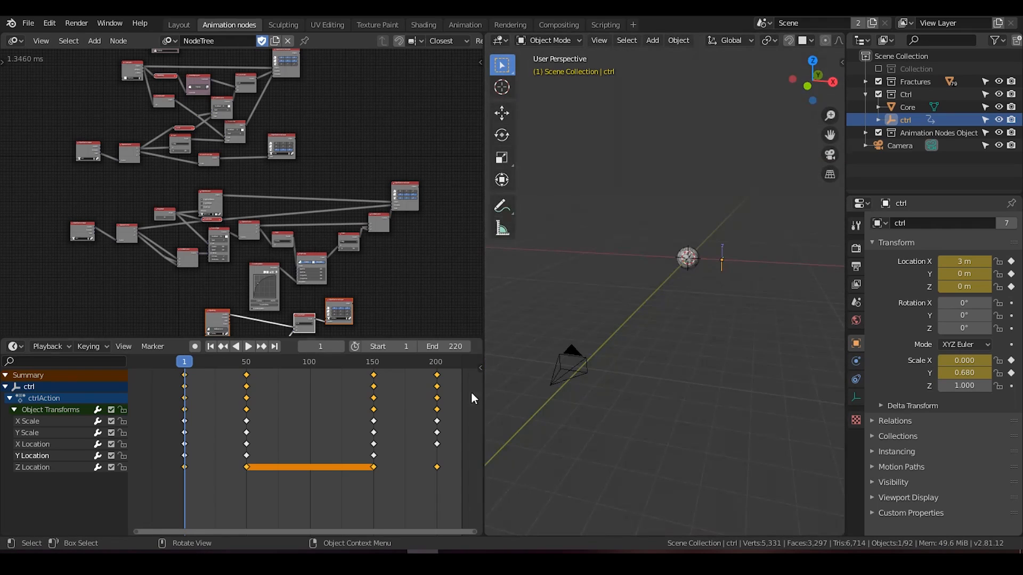
Step: Play the explosion animation from frame 1, stop it partway and orbit around the light streaks and fractures
click(248, 346)
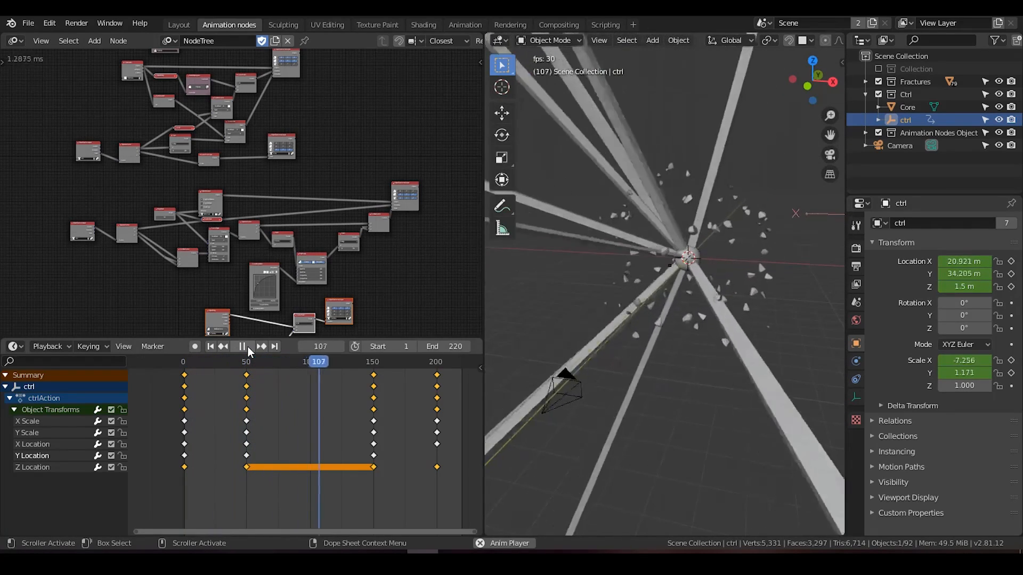
click(248, 347)
middle_drag(628, 320, 672, 297)
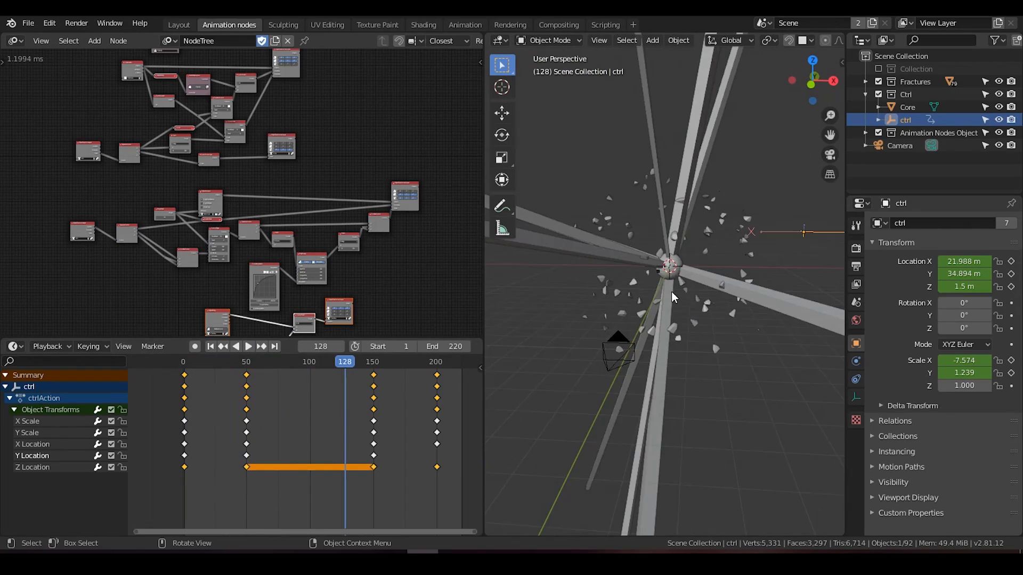
Step: View the scene through the camera and replay the explosion from frame 1 to check its framing
key(KP_0)
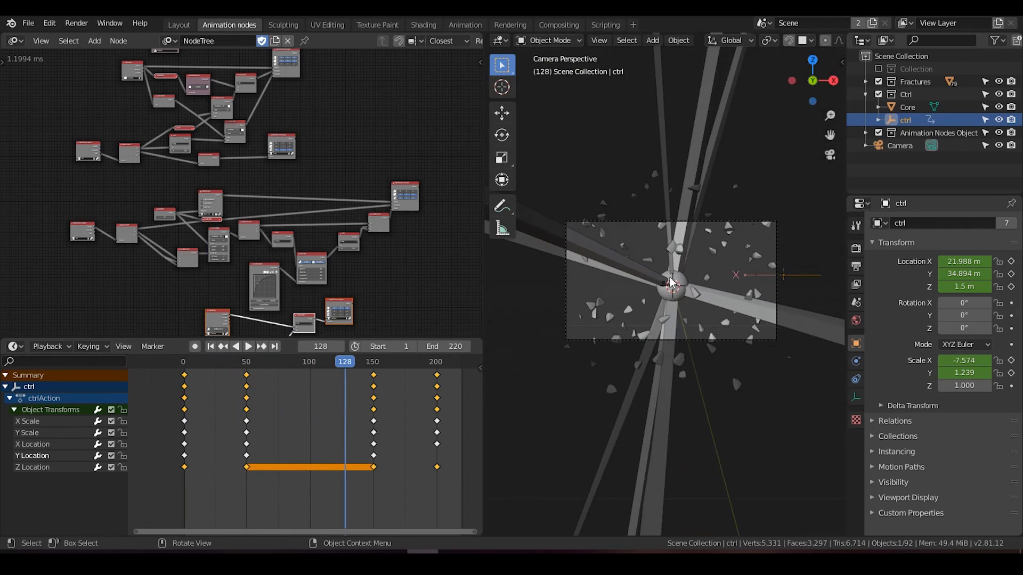
click(211, 347)
click(248, 347)
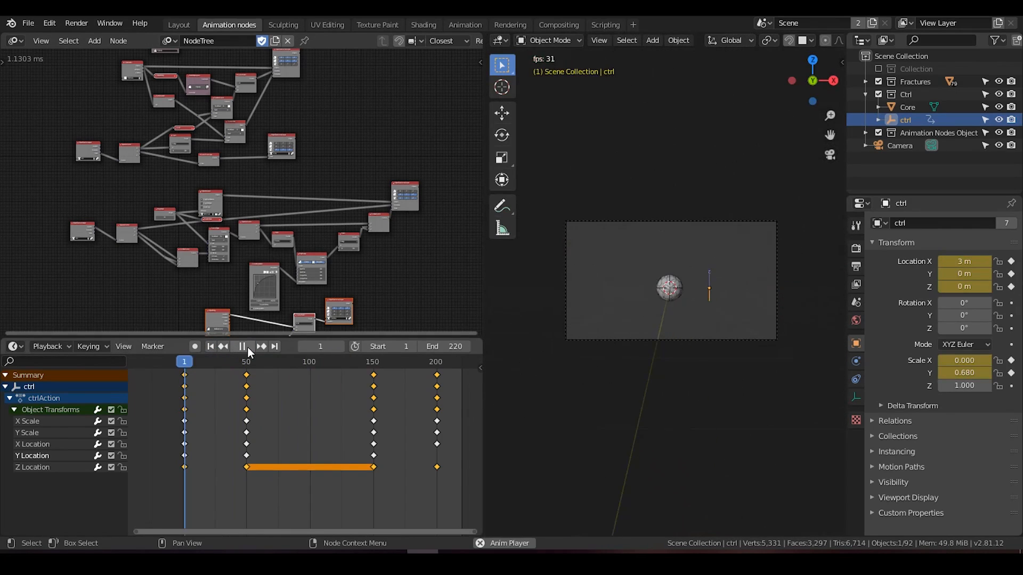
scroll(727, 286, up, 3)
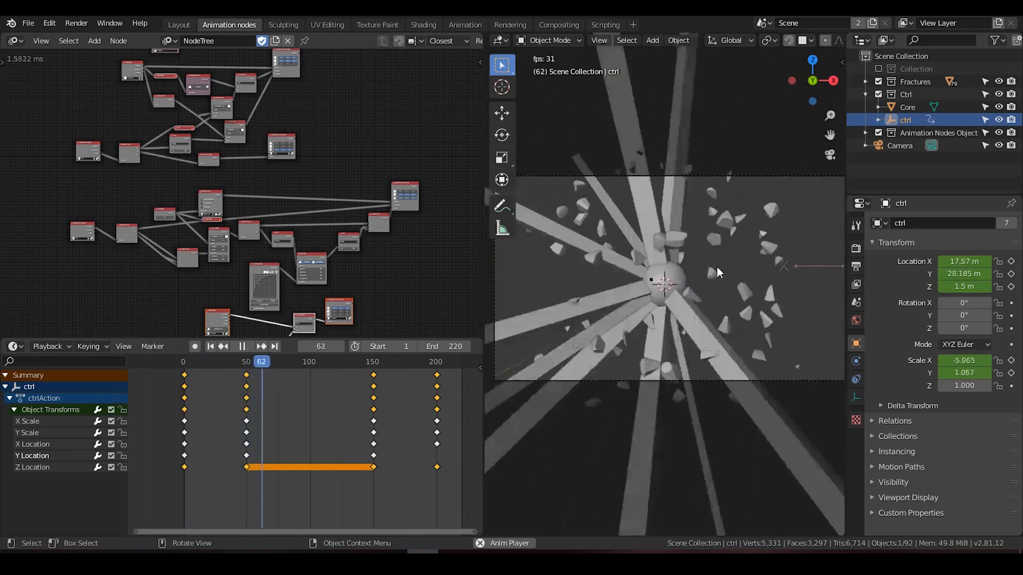
key(space)
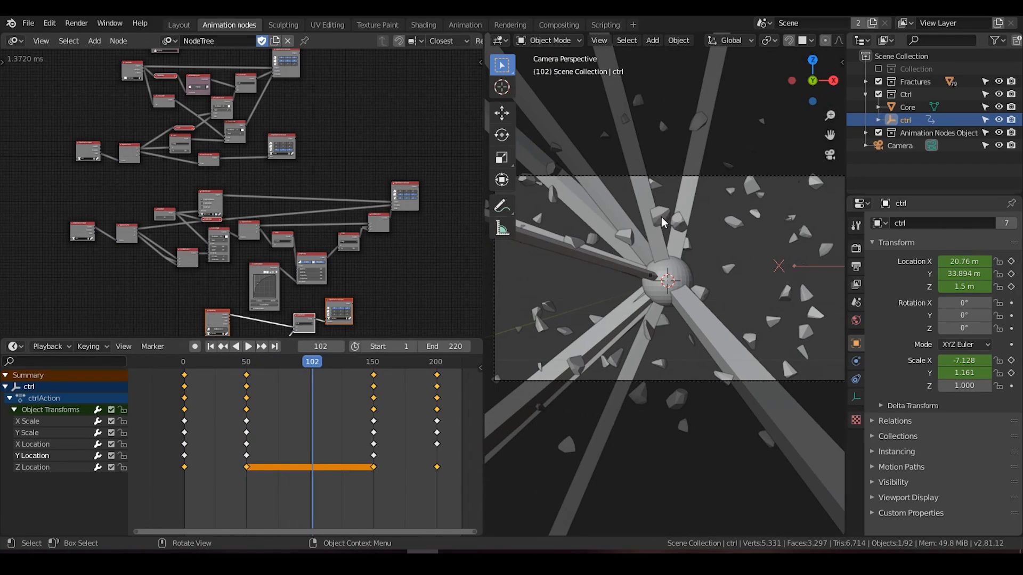
scroll(722, 251, down, 3)
scroll(694, 261, up, 3)
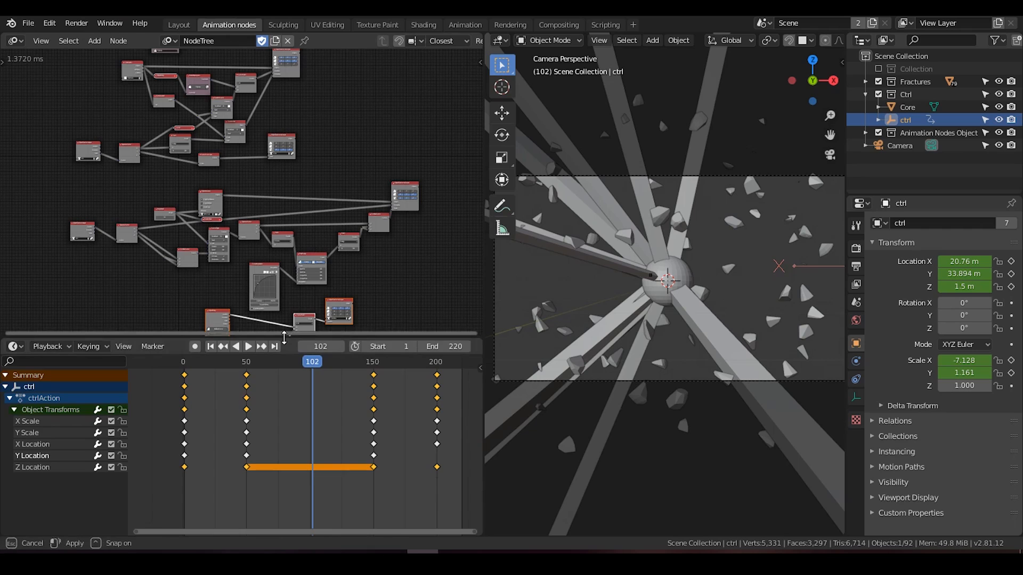
Step: Enlarge the node editor vertically and enable the X, Y and Z scale outputs on the fractures' Object Transforms Output node
drag(283, 338, 282, 440)
scroll(242, 244, up, 5)
middle_drag(241, 180, 283, 227)
scroll(283, 228, up, 4)
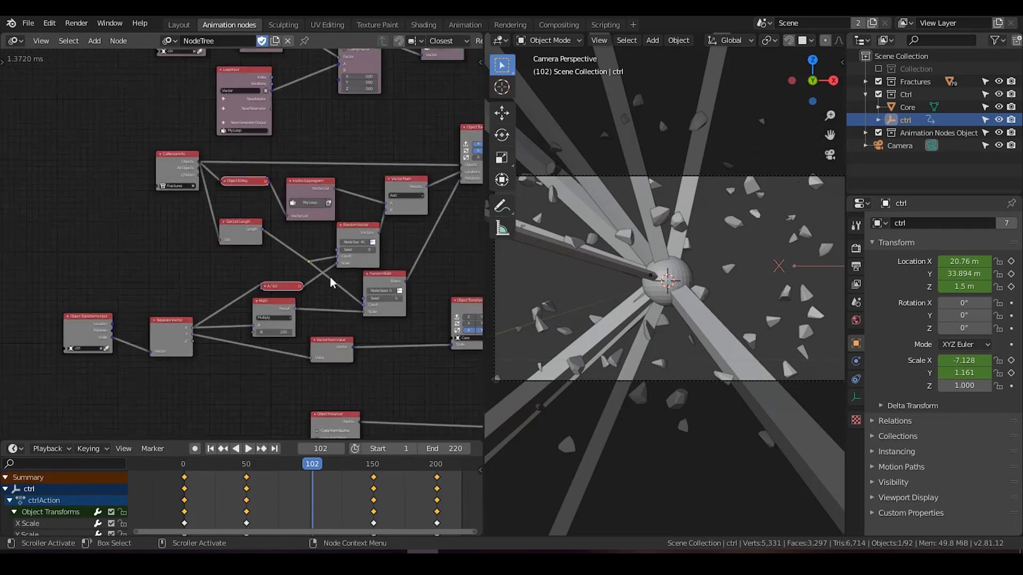
drag(243, 268, 245, 260)
middle_drag(286, 246, 275, 304)
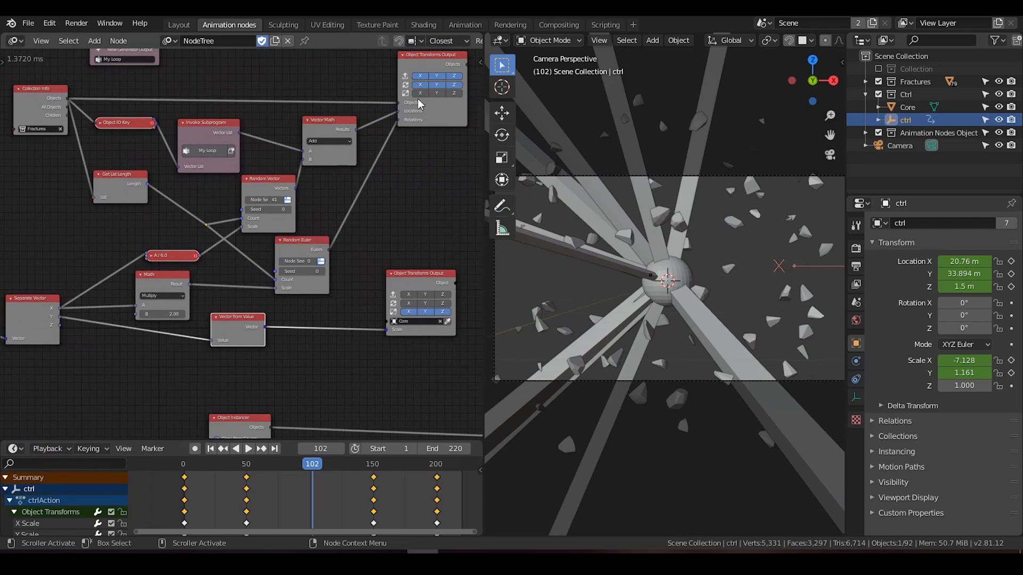
drag(419, 95, 454, 95)
middle_drag(404, 213, 408, 193)
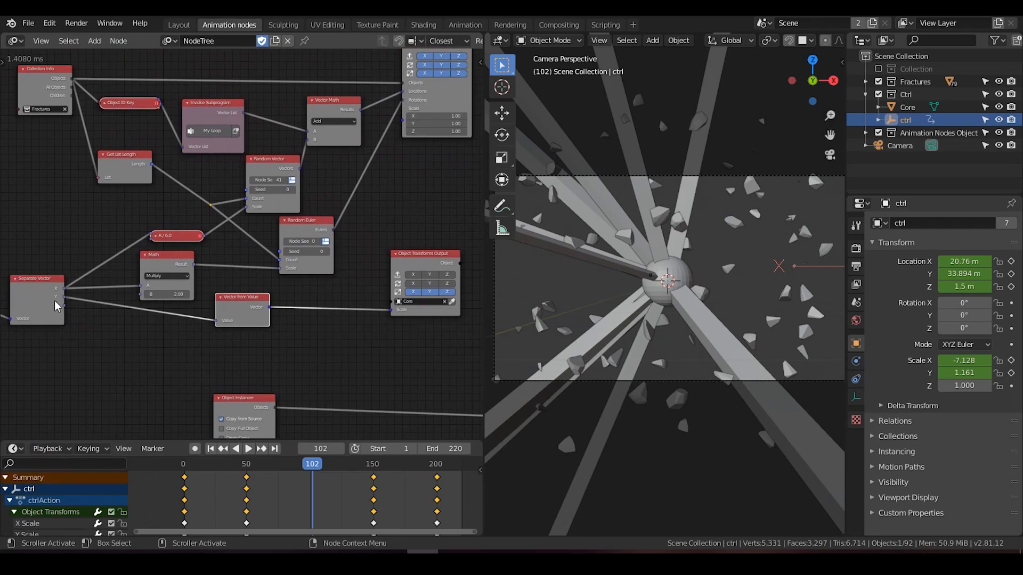
Step: Feed the Separate Vector's Z value through a new Vector from Value node into the fractures' Scale input
drag(65, 307, 145, 289)
middle_drag(82, 310, 68, 295)
drag(50, 291, 392, 112)
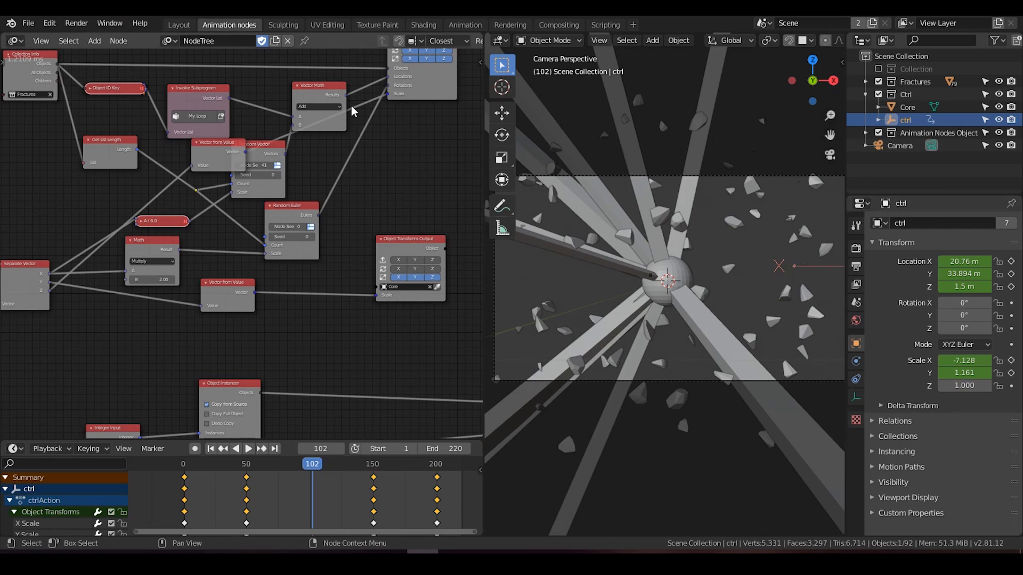
Step: Test the fracture scaling by raising ctrl's Z scale to about 1.37 and reset it to 1
drag(964, 385, 991, 383)
text(1.37)
key(Return)
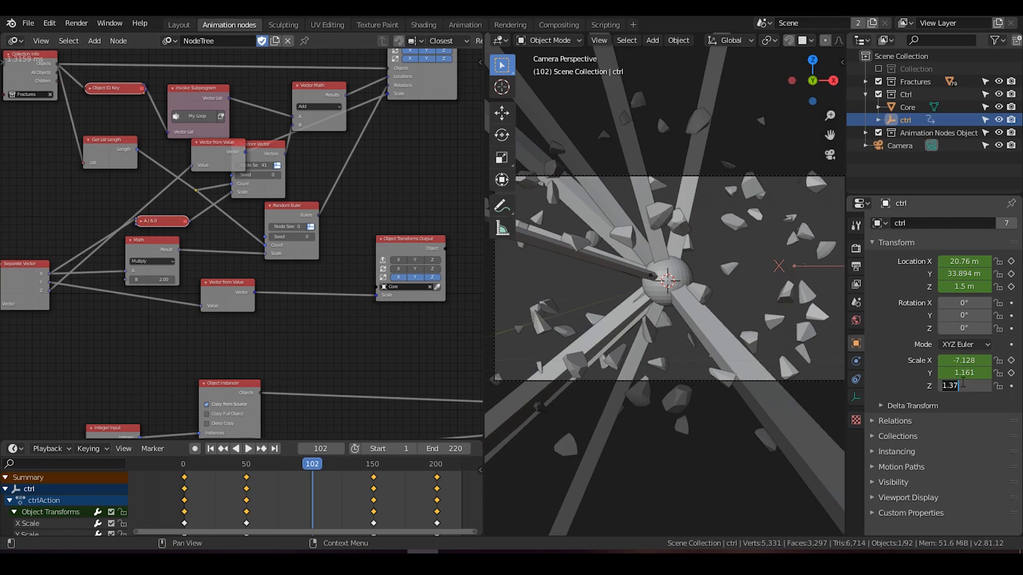
key(Return)
scroll(725, 290, down, 5)
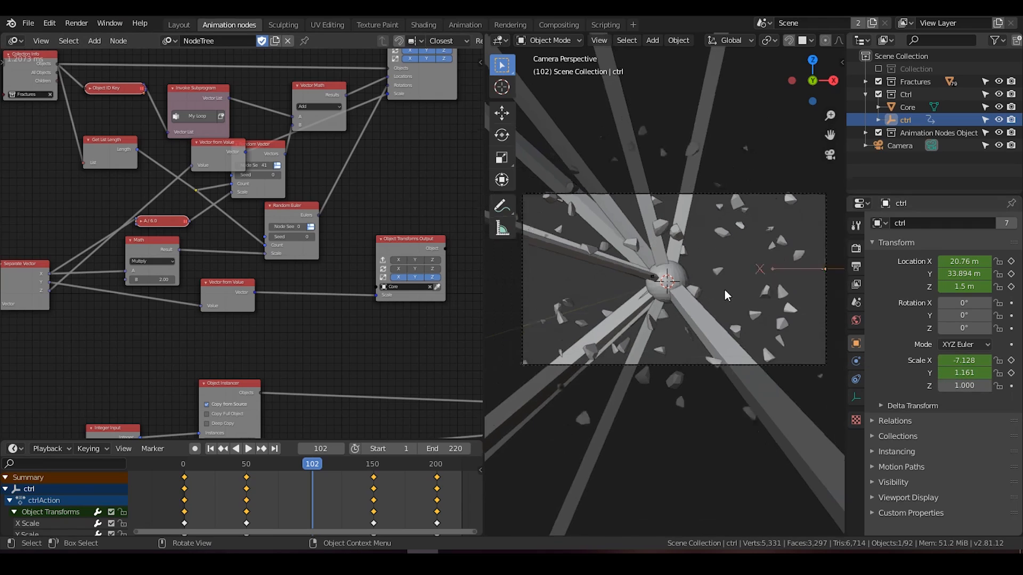
middle_drag(723, 289, 691, 285)
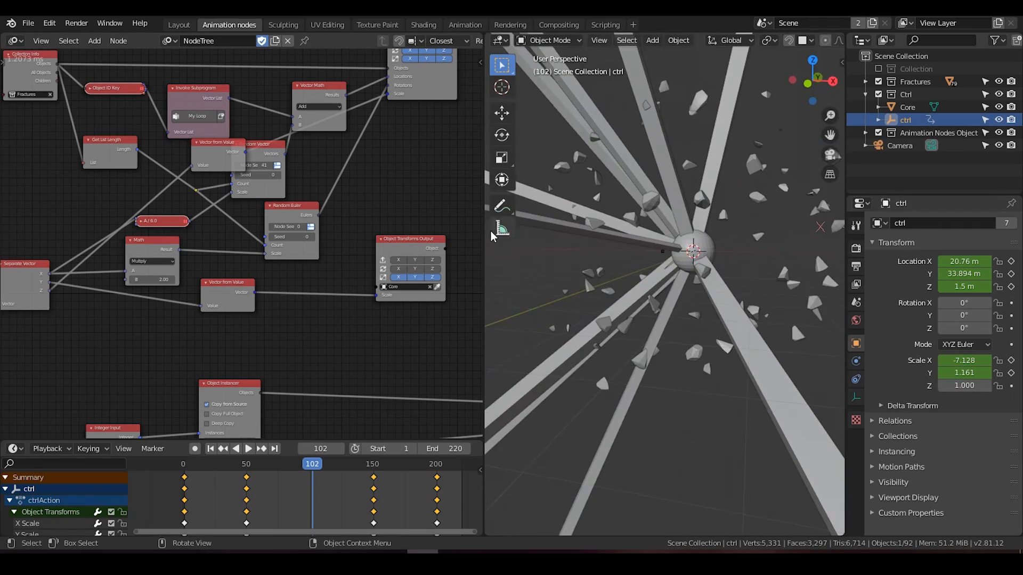
Step: Widen the node editor, reduce the timeline and look over all the Animation Nodes groups
drag(486, 233, 583, 237)
scroll(366, 201, down, 5)
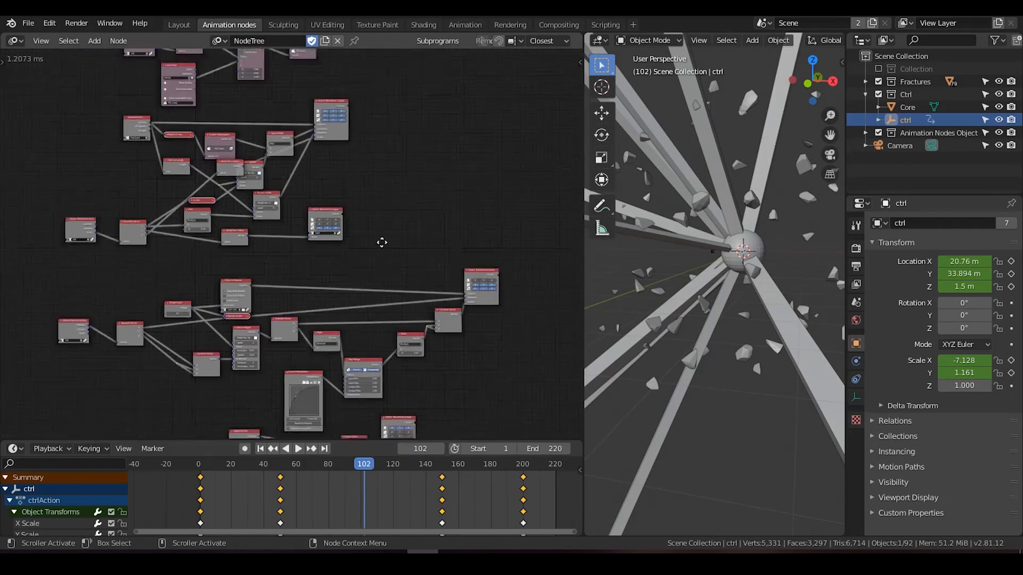
scroll(373, 216, down, 1)
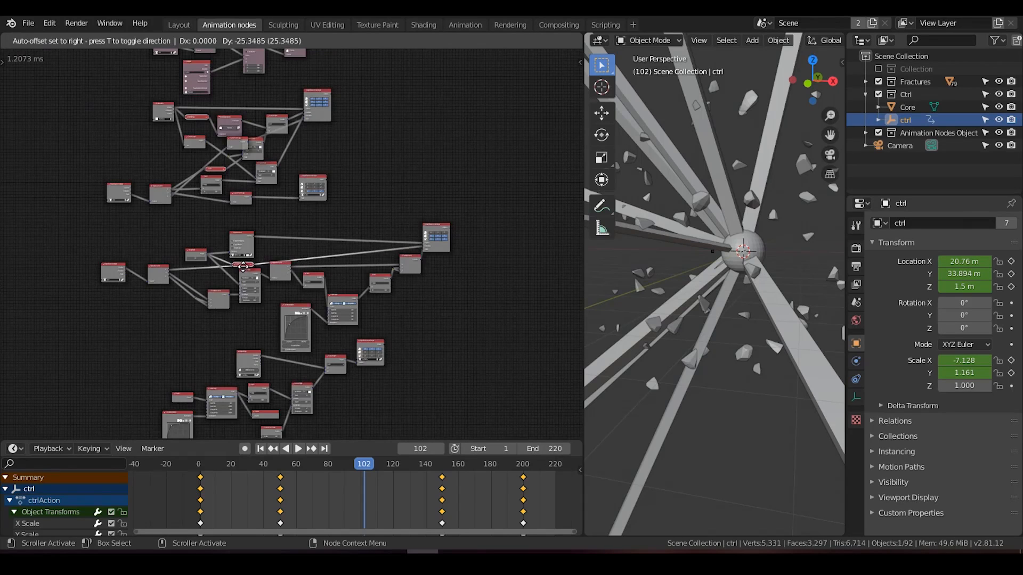
middle_drag(373, 292, 371, 224)
middle_drag(385, 218, 388, 263)
drag(348, 440, 348, 465)
middle_drag(416, 215, 383, 330)
Step: In the Shading workspace, select a fracture piece and add Mapping and Image Texture nodes to its Outside material's Principled BSDF
click(428, 26)
mouse_move(687, 209)
middle_down()
mouse_move(714, 197)
mouse_move(707, 206)
middle_up()
click(690, 257)
scroll(197, 280, up, 4)
middle_drag(188, 279, 484, 127)
key(ctrl+t)
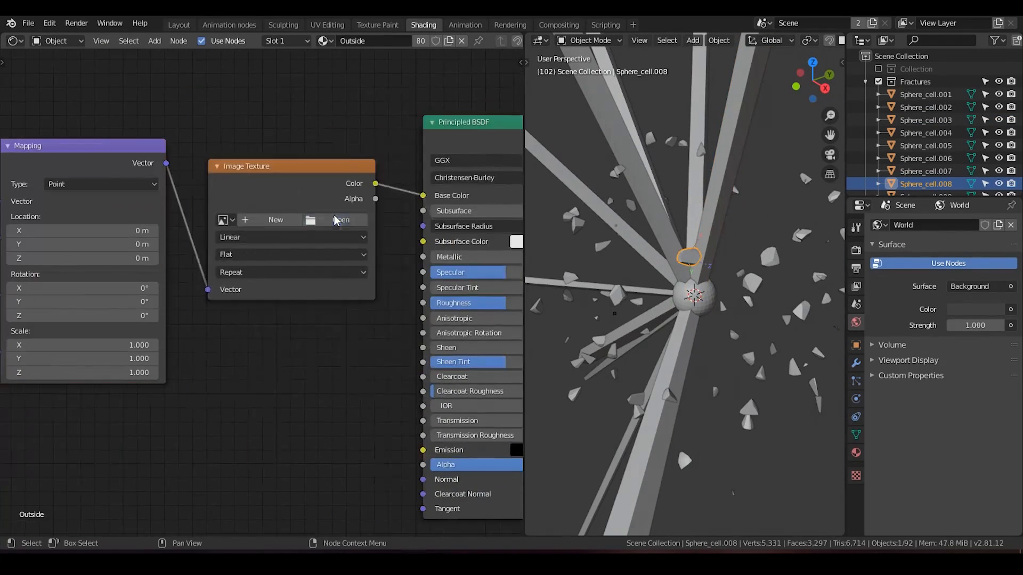
Step: Load jupiter2_4k.jpg into the Outside material's Image Texture node
click(338, 222)
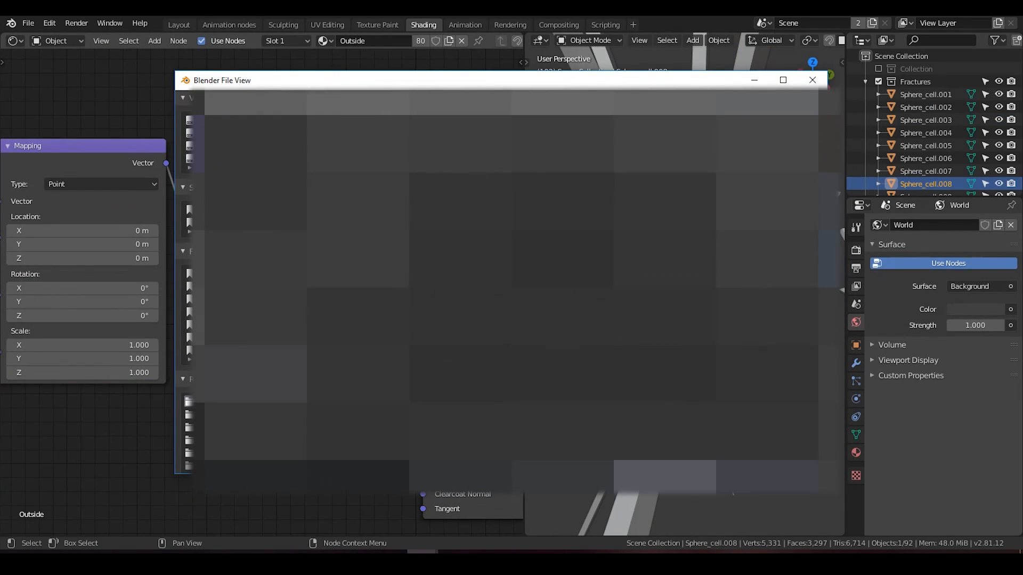
double_click(430, 155)
middle_drag(430, 155, 328, 157)
scroll(794, 41, down, 6)
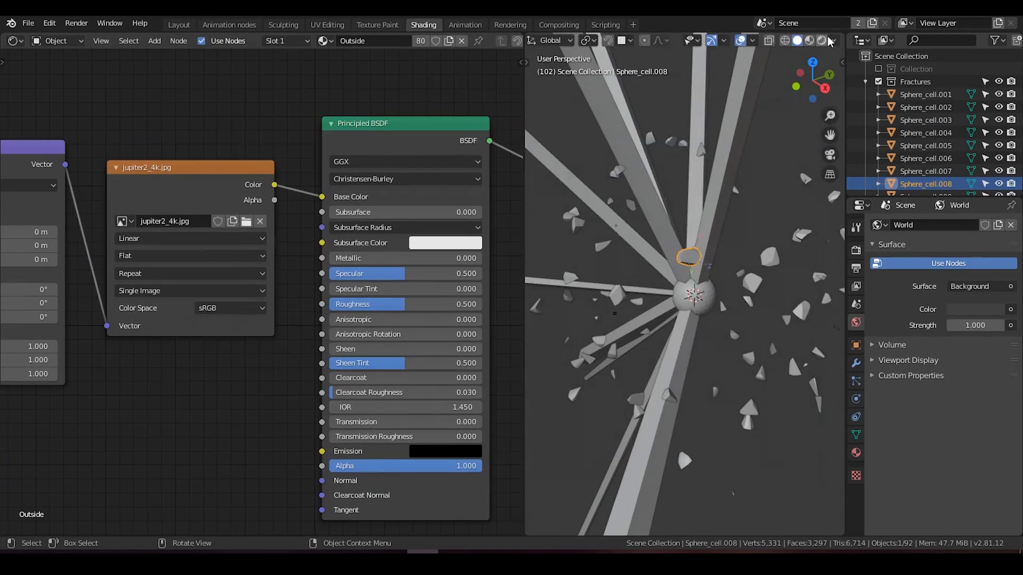
Step: Switch the 3D viewport to material preview and examine the fractures and the complete Outside node chain
click(810, 41)
middle_drag(709, 256, 696, 270)
scroll(697, 266, up, 3)
middle_drag(706, 188, 746, 184)
middle_drag(312, 207, 263, 210)
scroll(263, 210, down, 5)
drag(440, 178, 452, 177)
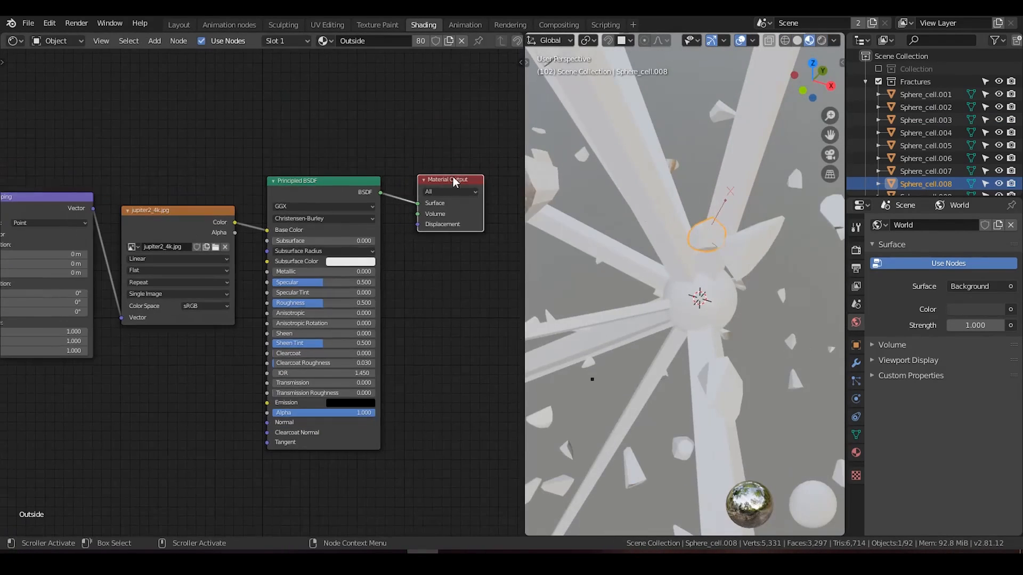
Step: Select another fracture piece near the core and widen the 3D viewport over the shader editor
middle_drag(700, 278, 706, 275)
click(706, 270)
scroll(240, 261, down, 2)
mouse_move(202, 266)
middle_down()
mouse_move(296, 264)
mouse_move(203, 282)
middle_up()
scroll(297, 265, up, 2)
scroll(267, 261, down, 1)
scroll(612, 229, down, 4)
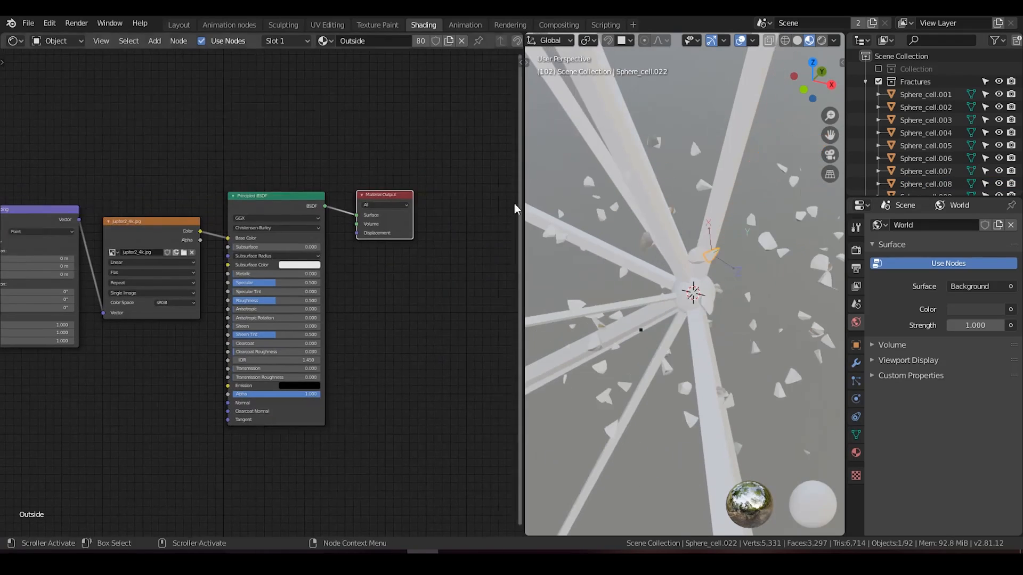
drag(521, 214, 446, 203)
Step: Compare the fracture piece's Inside and Outside material slots, ending on Outside
click(286, 40)
click(281, 84)
scroll(313, 184, up, 1)
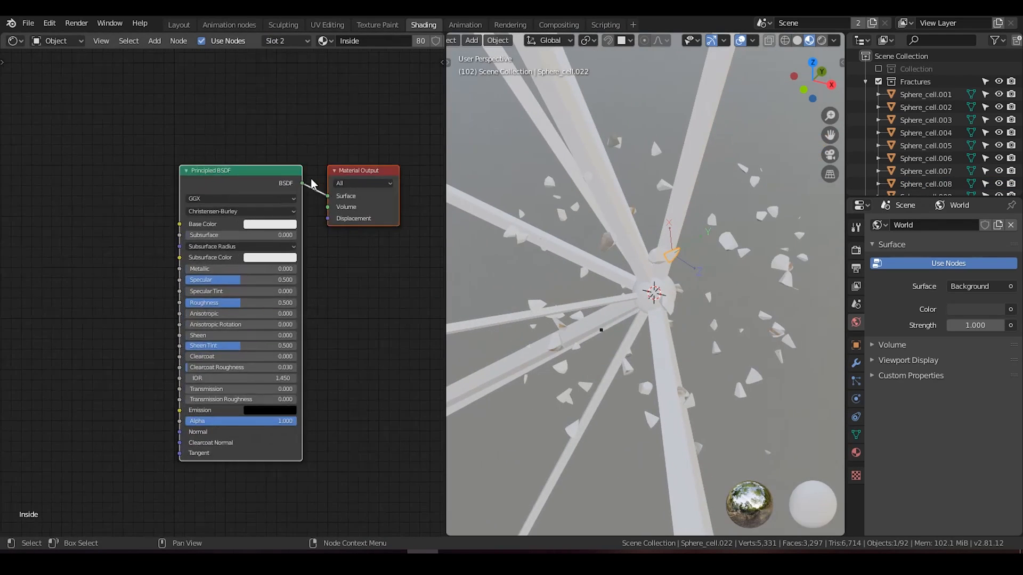
scroll(312, 184, up, 1)
click(301, 43)
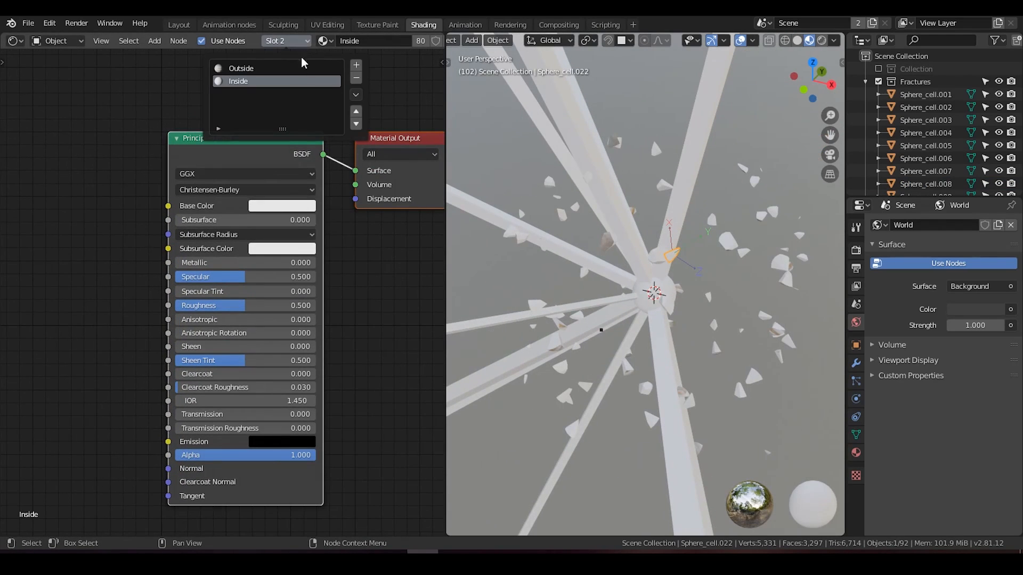
click(291, 69)
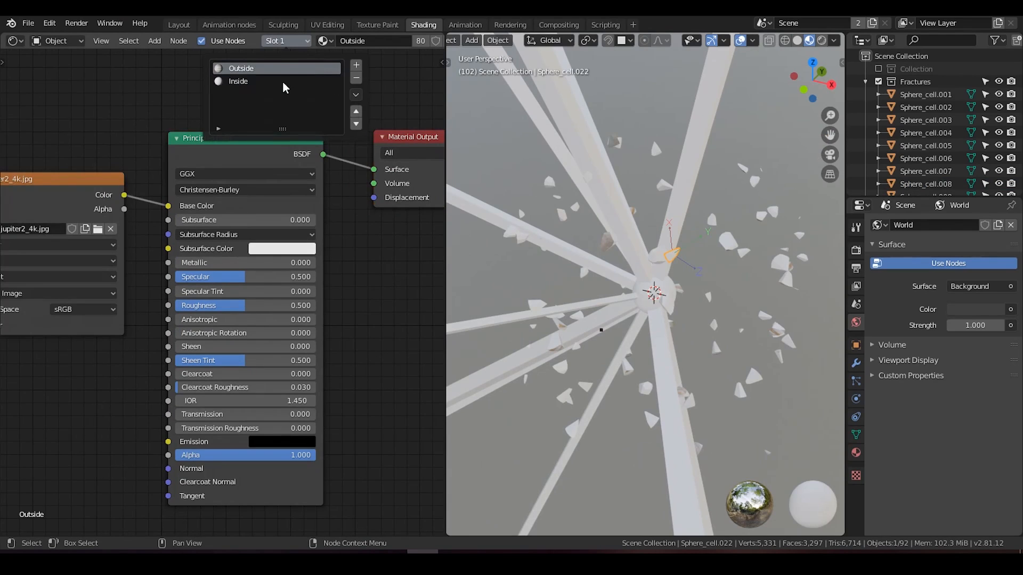
click(283, 85)
click(274, 42)
click(278, 68)
Step: Replace the image file used by the Outside material's Image Texture node
middle_drag(208, 170, 215, 168)
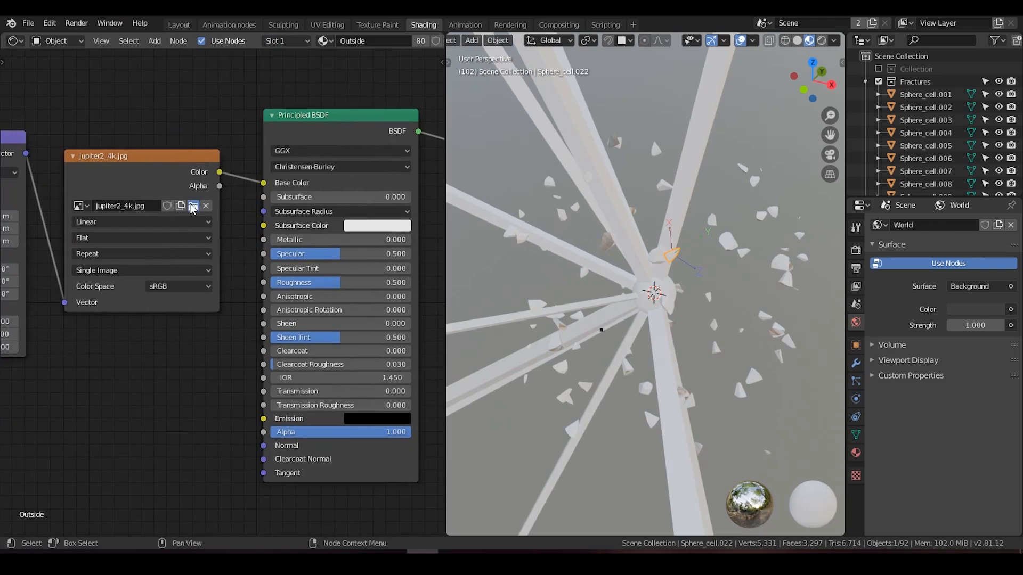
click(194, 205)
double_click(382, 174)
Step: Darken the Inside material's base color to near black
middle_drag(355, 109, 262, 122)
scroll(309, 105, up, 1)
click(286, 42)
click(283, 81)
click(296, 179)
drag(387, 199, 387, 306)
scroll(671, 289, up, 3)
scroll(671, 289, down, 2)
Step: Select a light streak above the core and give it a new material named Light streak
middle_drag(631, 228, 617, 246)
scroll(599, 197, down, 1)
click(598, 192)
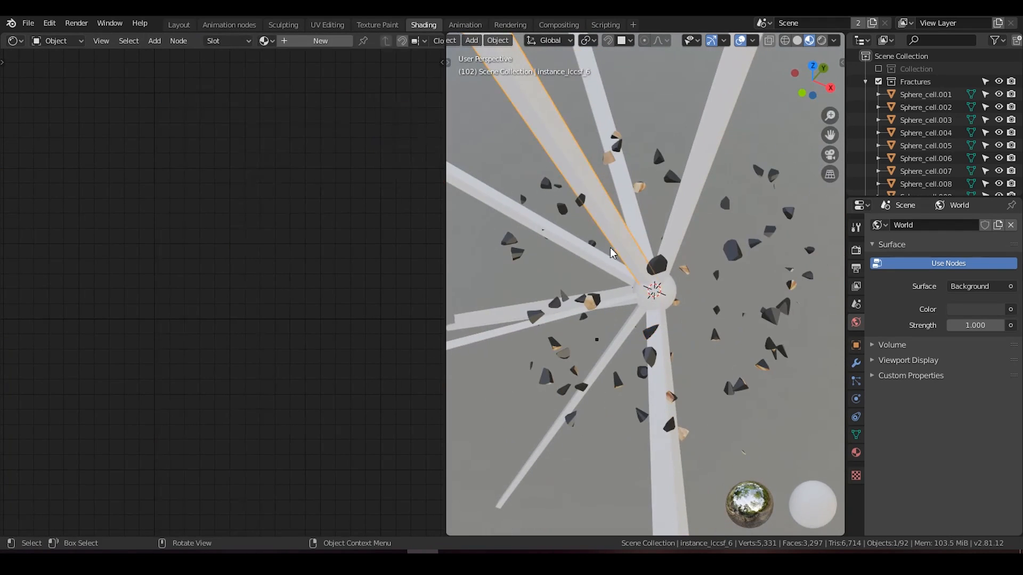
click(291, 41)
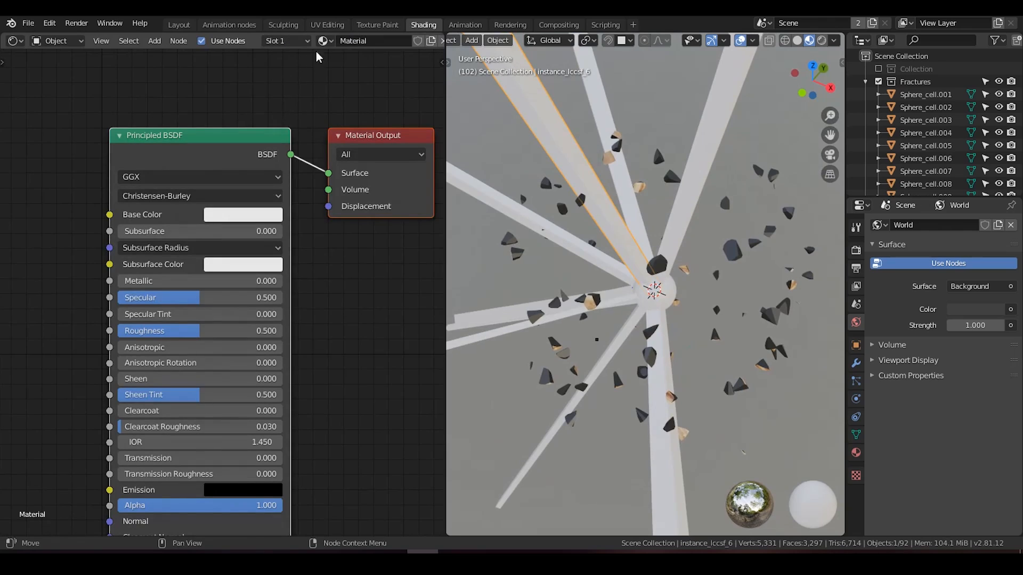
click(365, 42)
text(Light streak)
key(Return)
Step: Replace the Light streak material's Principled BSDF with an Emission shader connected to the output's Surface
click(238, 162)
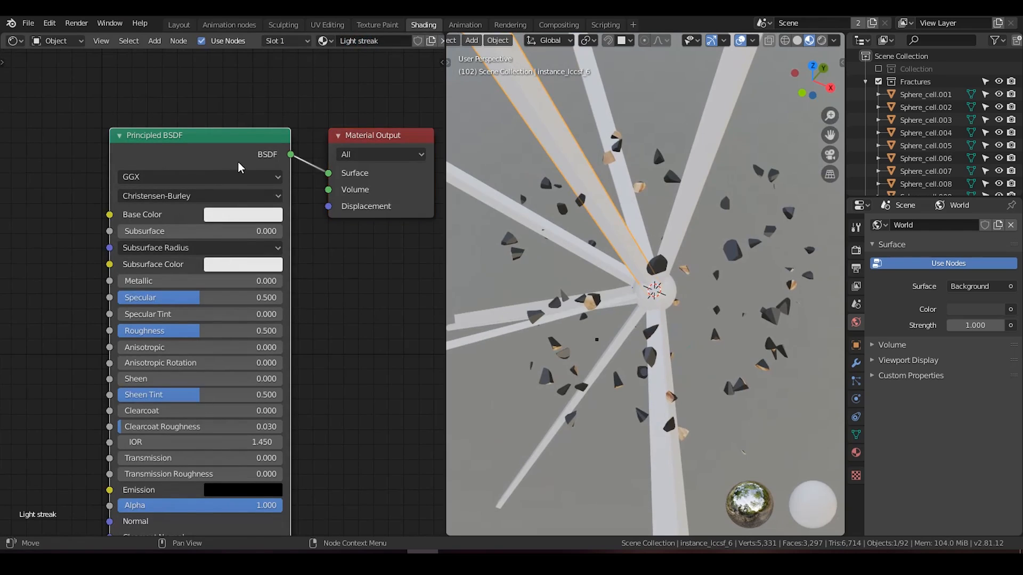
key(x)
key(shift+a)
click(244, 143)
text(emission)
key(Return)
click(246, 161)
drag(237, 173, 329, 173)
Step: Set the Emission shader's color to light orange and its strength to 15
click(210, 192)
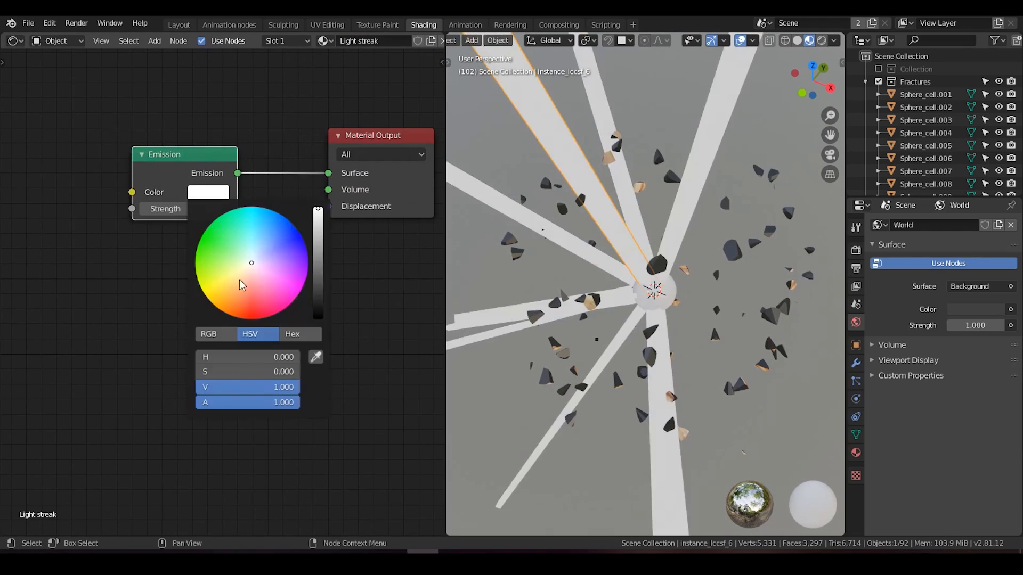
click(236, 296)
drag(201, 208, 224, 208)
click(201, 208)
text(15)
key(Return)
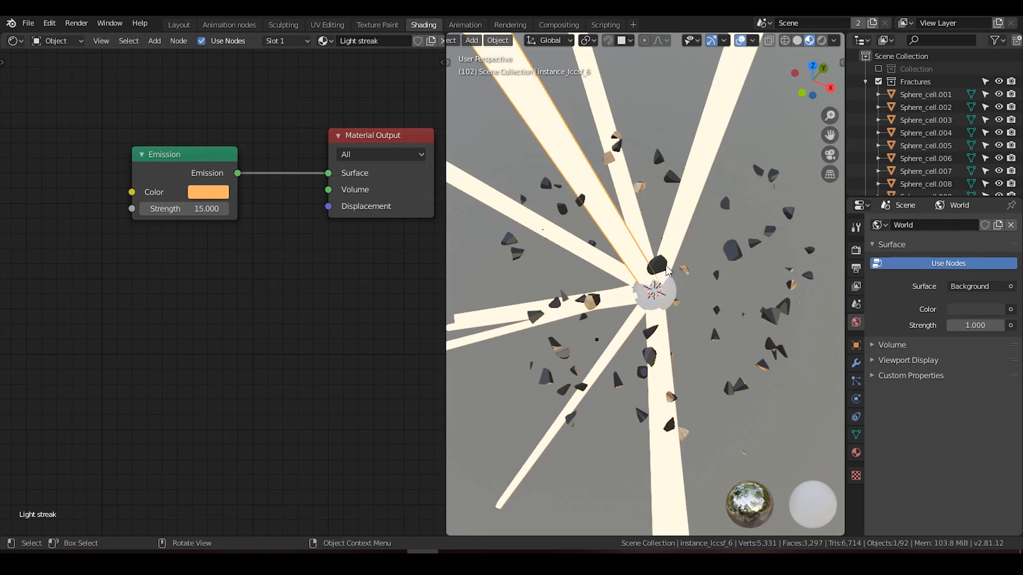
Step: Enable Ambient Occlusion, Bloom and Screen Space Reflections in the Eevee render settings
click(856, 269)
click(856, 251)
click(883, 312)
click(884, 327)
click(906, 372)
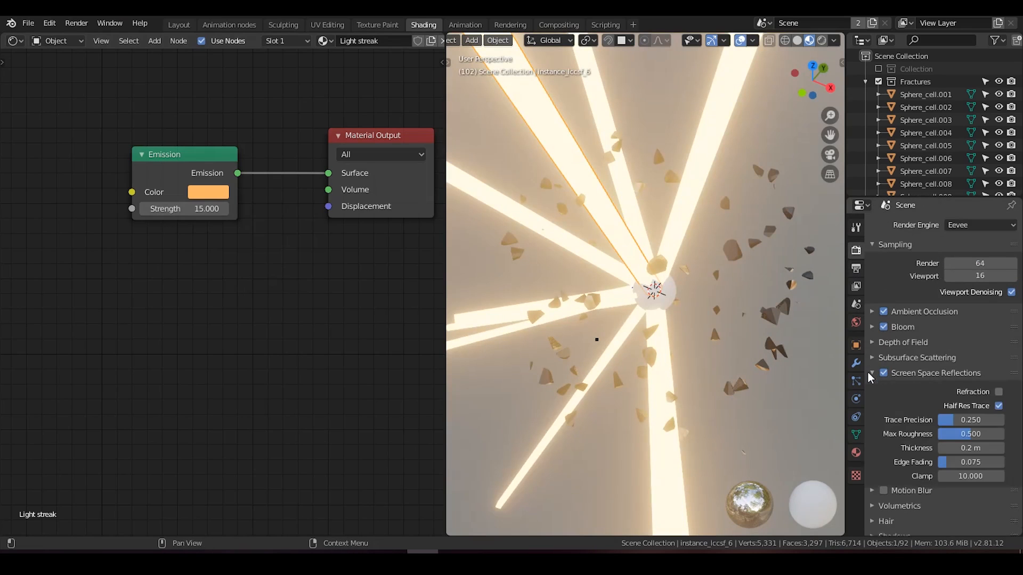
click(872, 372)
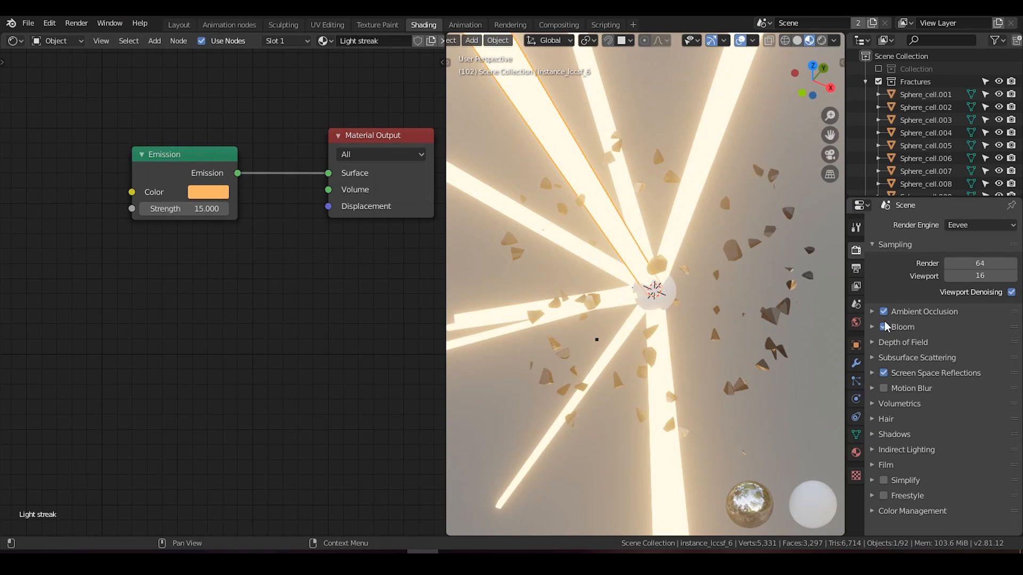
click(883, 373)
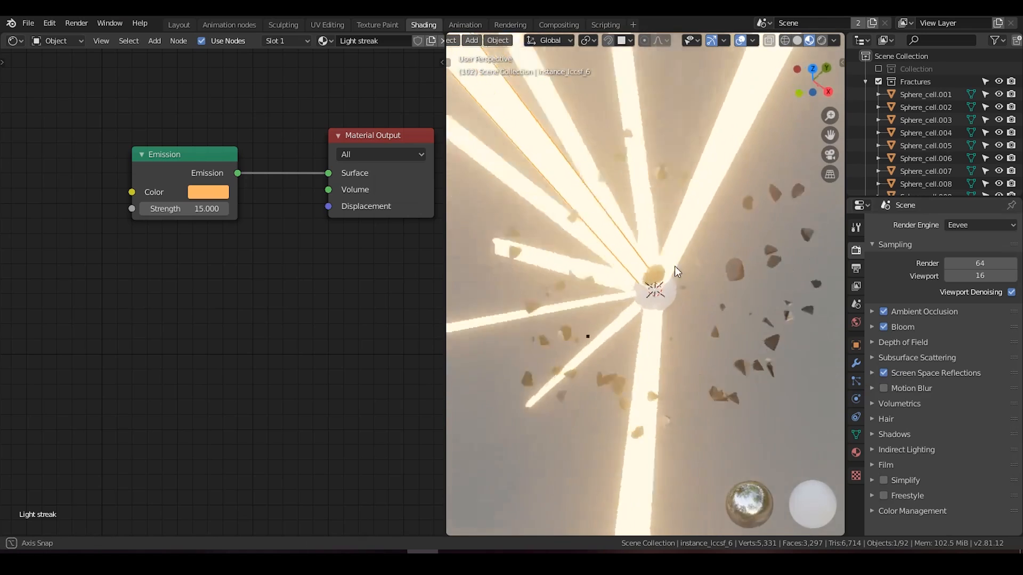
Step: Select the core, add an Emission shader connected to its material output's Surface, and set the strength to 25
middle_drag(676, 266, 676, 297)
click(676, 298)
key(shift+a)
click(240, 141)
text(emission)
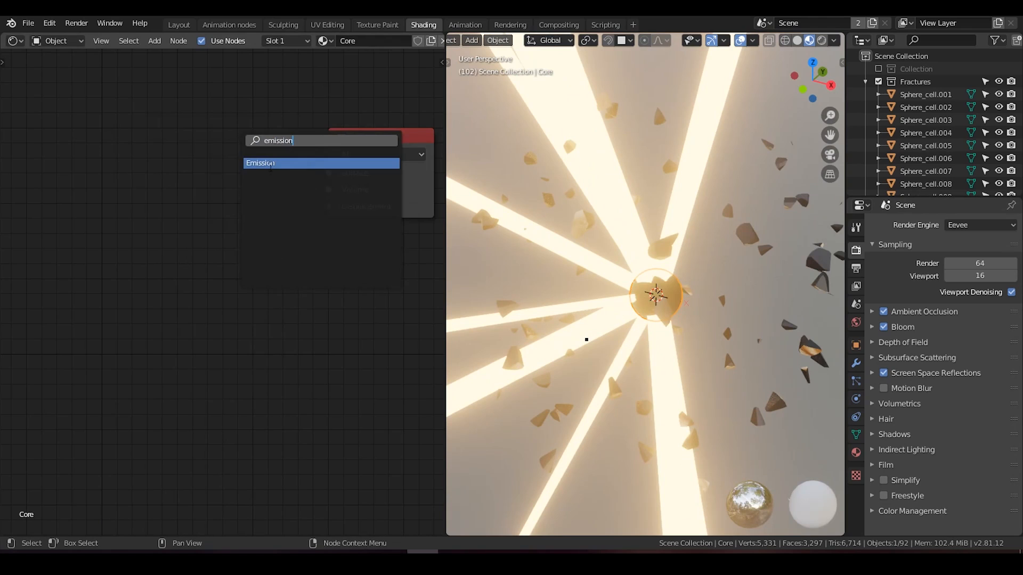
click(270, 164)
click(269, 173)
drag(272, 172, 329, 173)
drag(233, 207, 220, 201)
scroll(529, 284, down, 4)
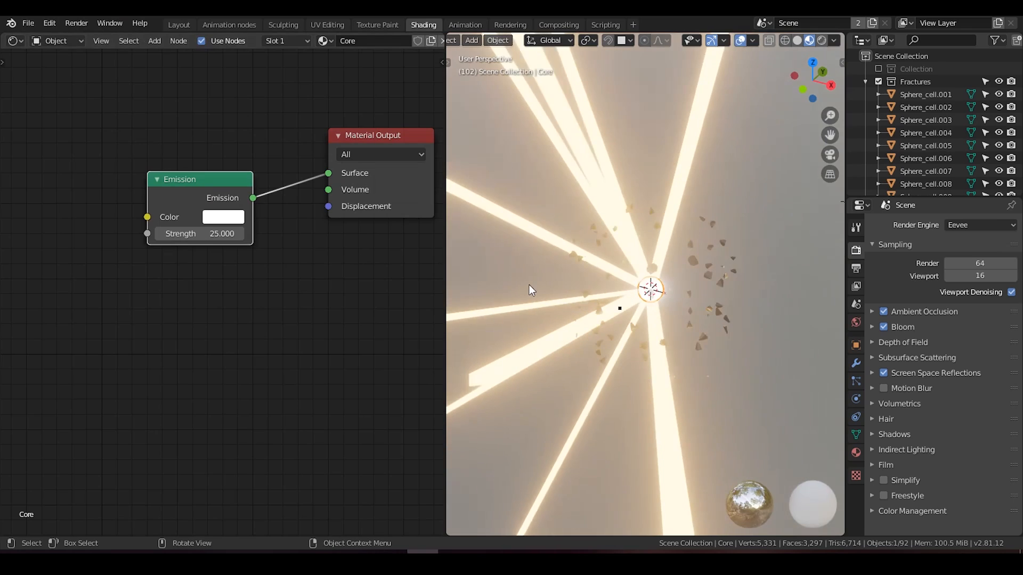
Step: Show the scene through the camera in rendered viewport shading
key(KP_0)
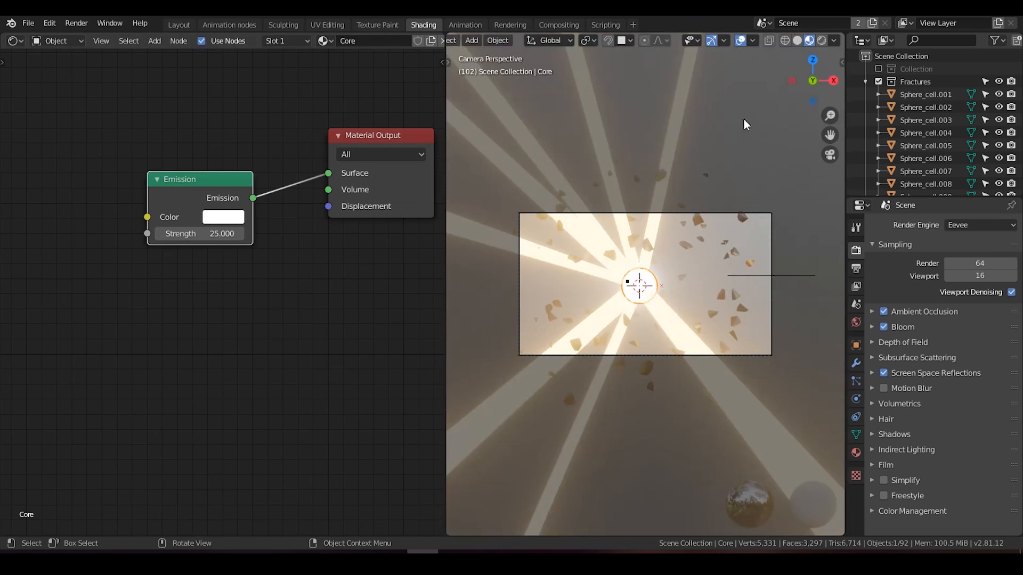
click(824, 42)
scroll(635, 302, down, 2)
scroll(636, 302, up, 3)
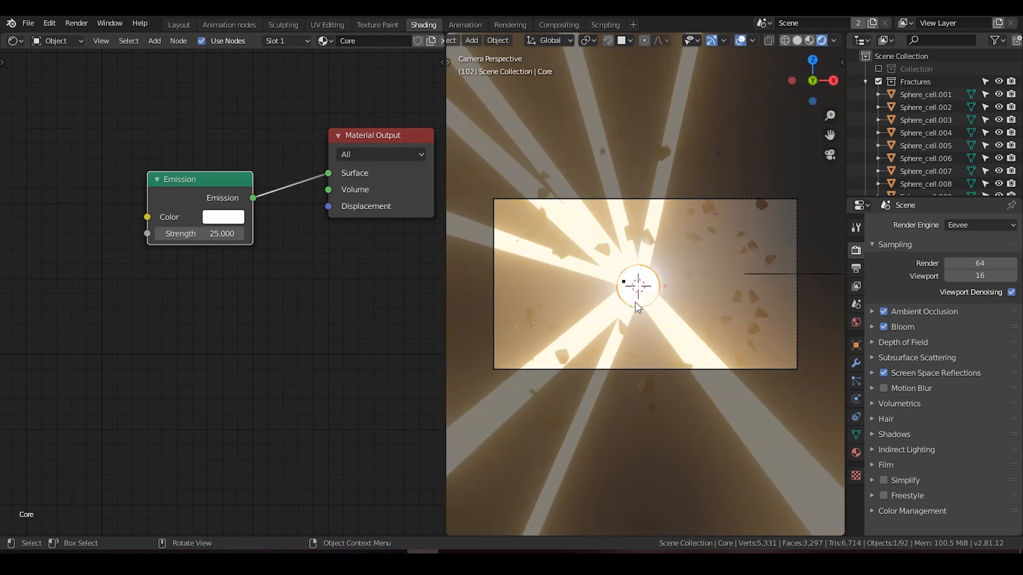
Step: Select a light streak and set its Emission strength to 5
shift+middle_drag(635, 302, 655, 296)
click(607, 228)
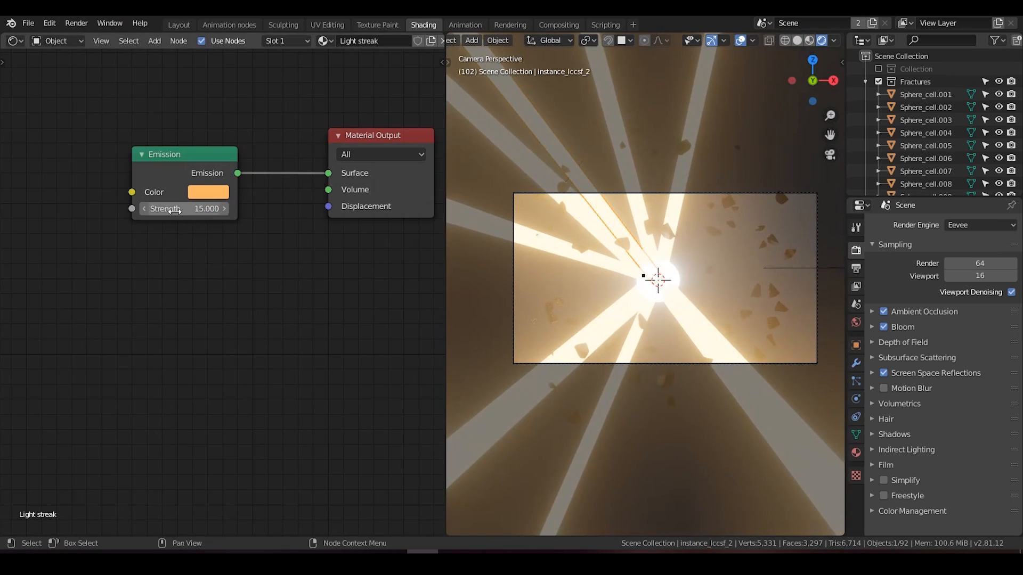
click(175, 209)
text(5)
key(Return)
middle_drag(649, 281, 624, 314)
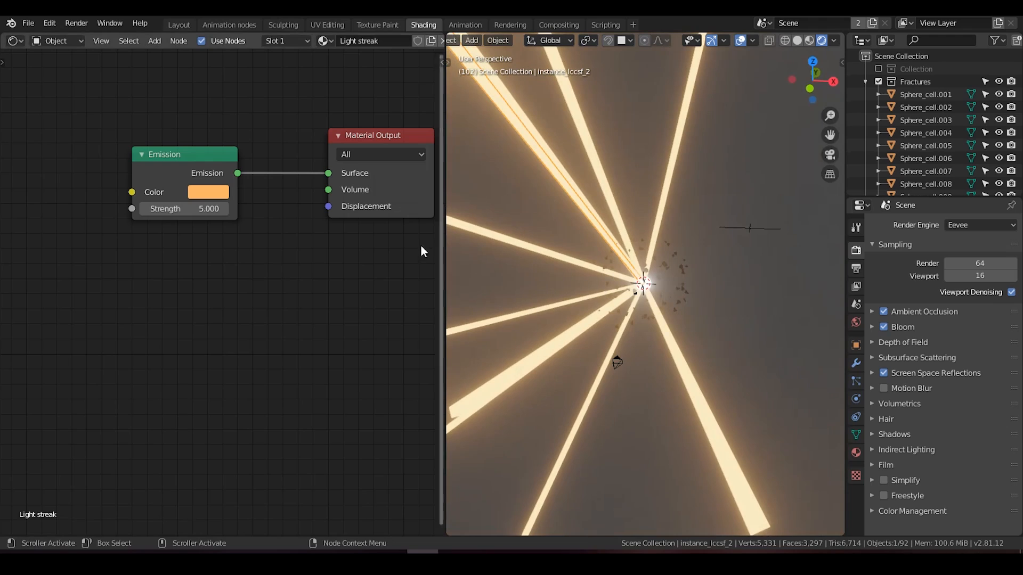
Step: Collapse the Fractures collection, add a UV sphere at the explosion's center, and scale its mesh up about 42 times
click(865, 82)
scroll(742, 224, down, 3)
click(734, 197)
key(shift+a)
mouse_move(718, 229)
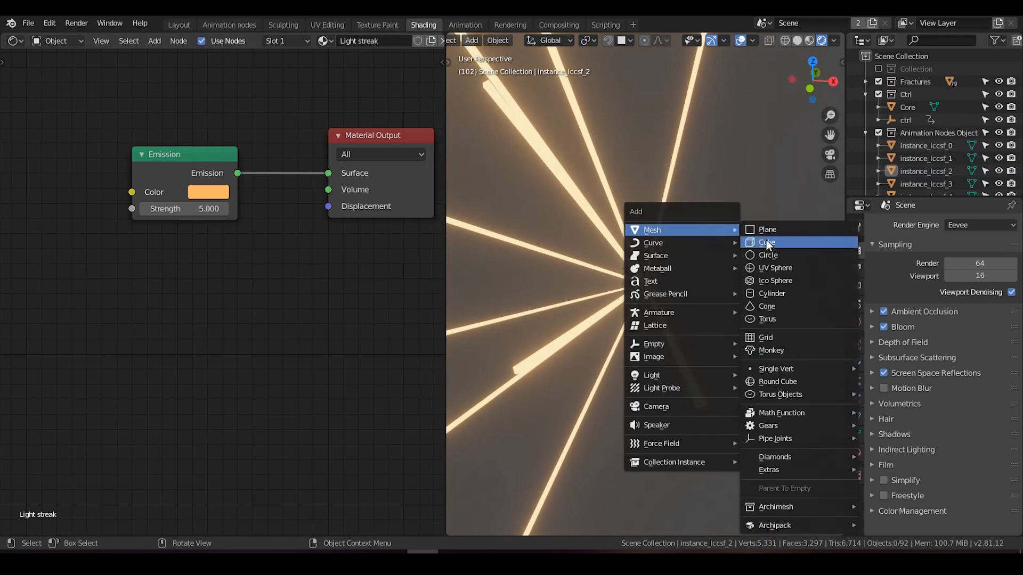
click(775, 268)
key(s)
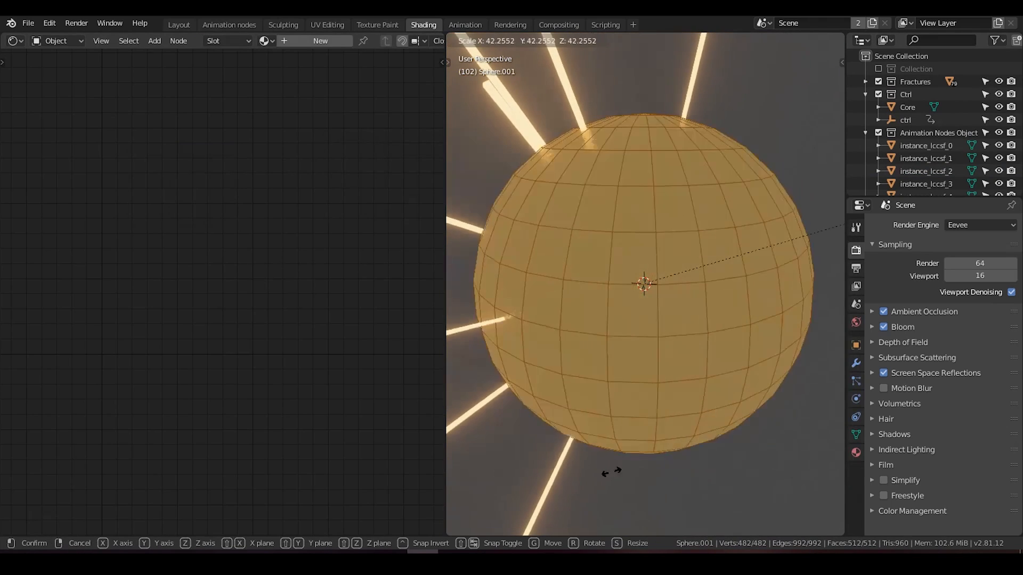
click(744, 266)
key(Tab)
shift+middle_drag(687, 288, 709, 277)
scroll(708, 278, down, 2)
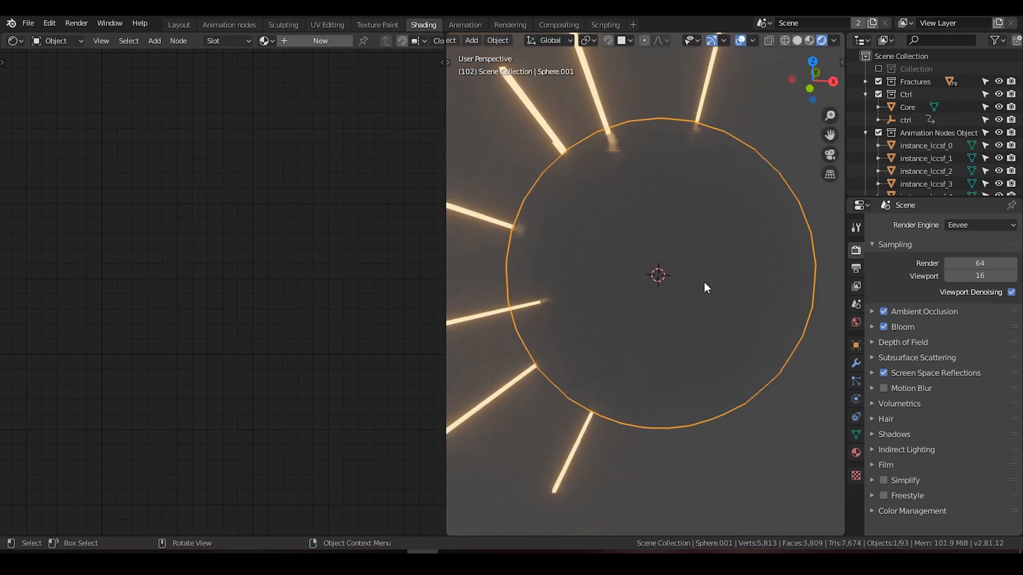
Step: Scale the sphere's mesh up about another 10 times so it encloses the explosion, light streaks and camera
key(Tab)
key(s)
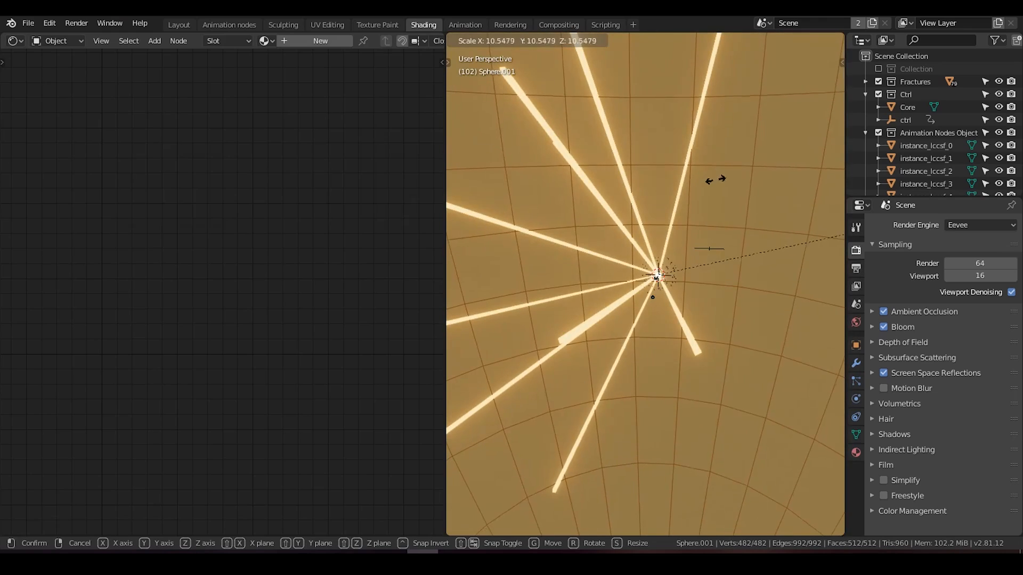
click(710, 197)
key(Tab)
middle_drag(700, 242, 456, 183)
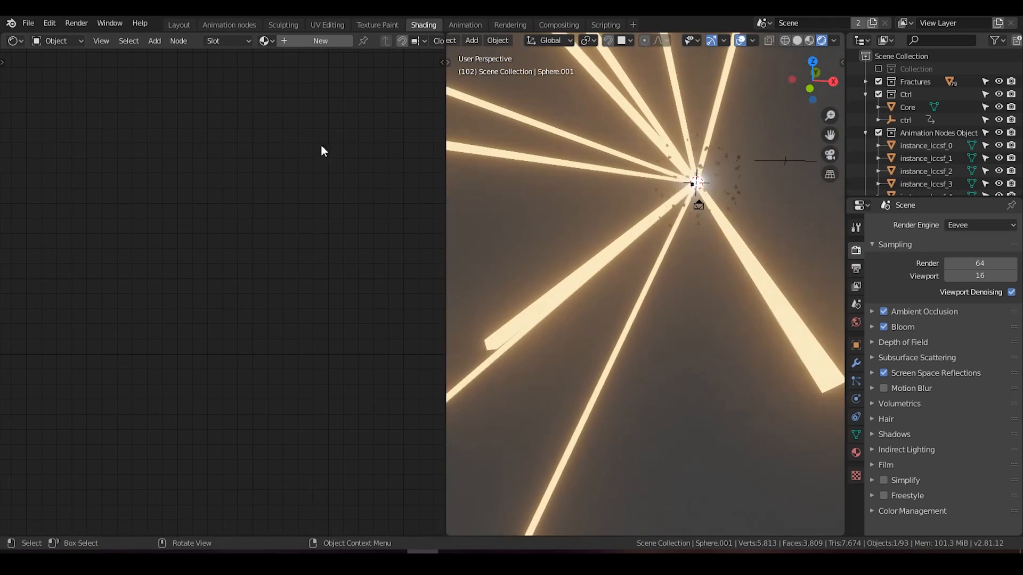
Step: Give the enclosing sphere a new material named Star background
click(288, 41)
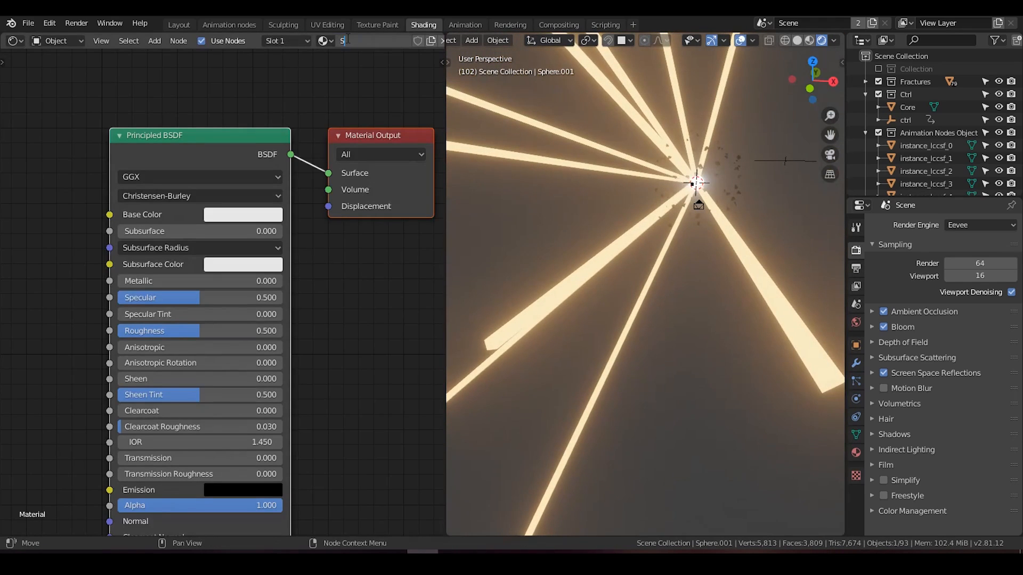
text(d)
key(Return)
middle_drag(229, 150, 271, 165)
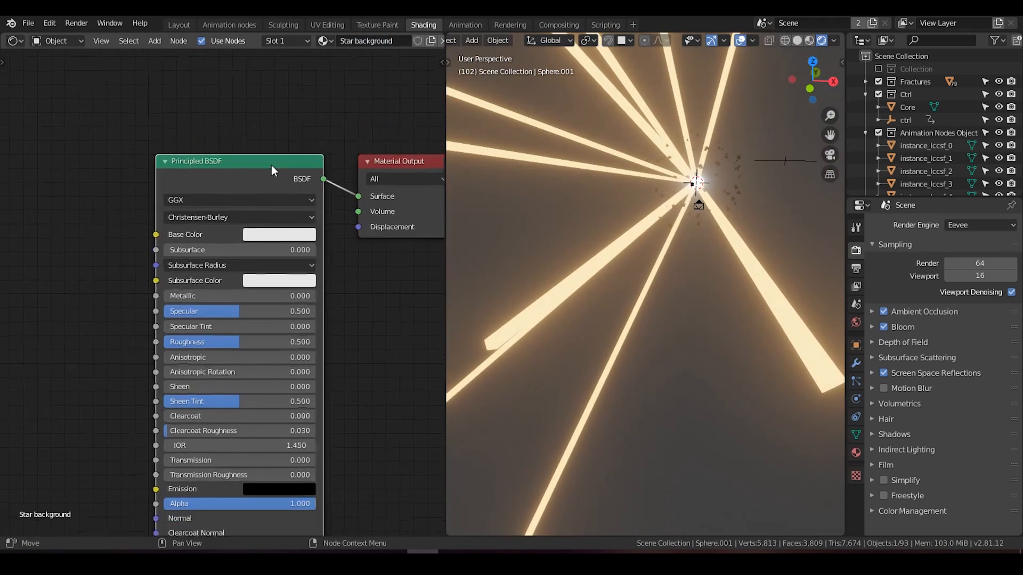
Step: Replace the Star background material's Principled BSDF with an Emission shader connected to the output's Surface
key(x)
key(shift+a)
click(268, 165)
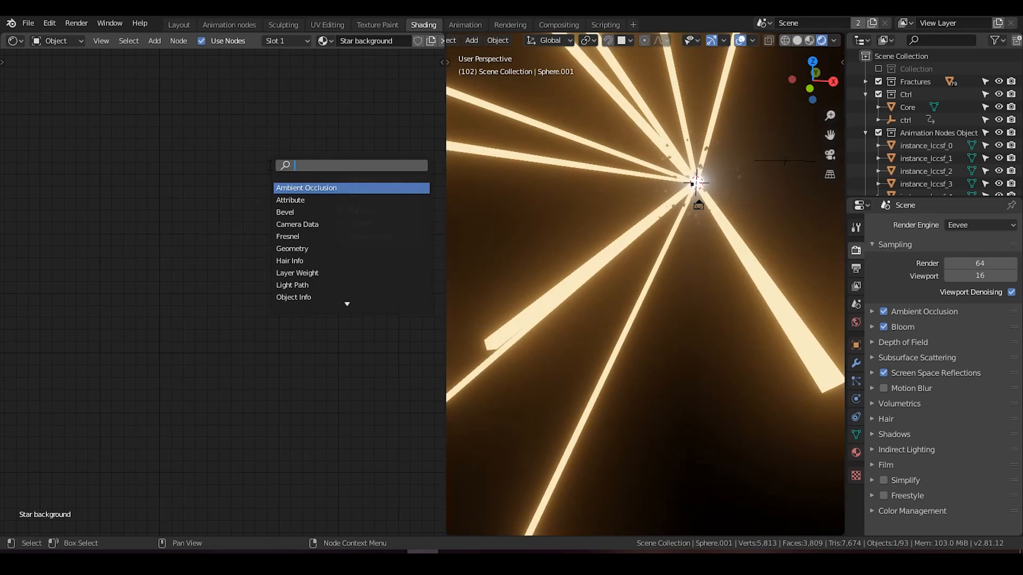
text(e)
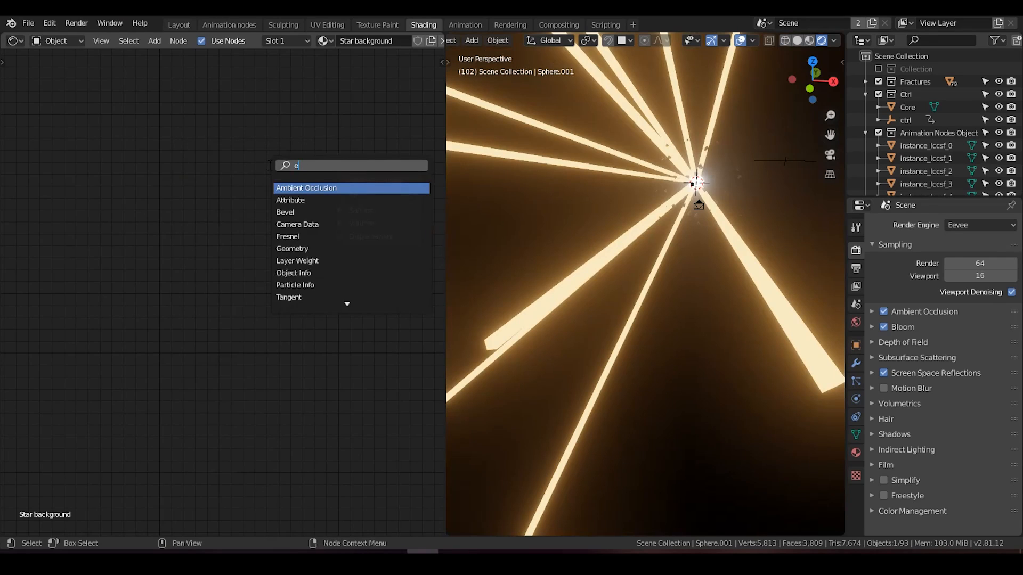
text(mision)
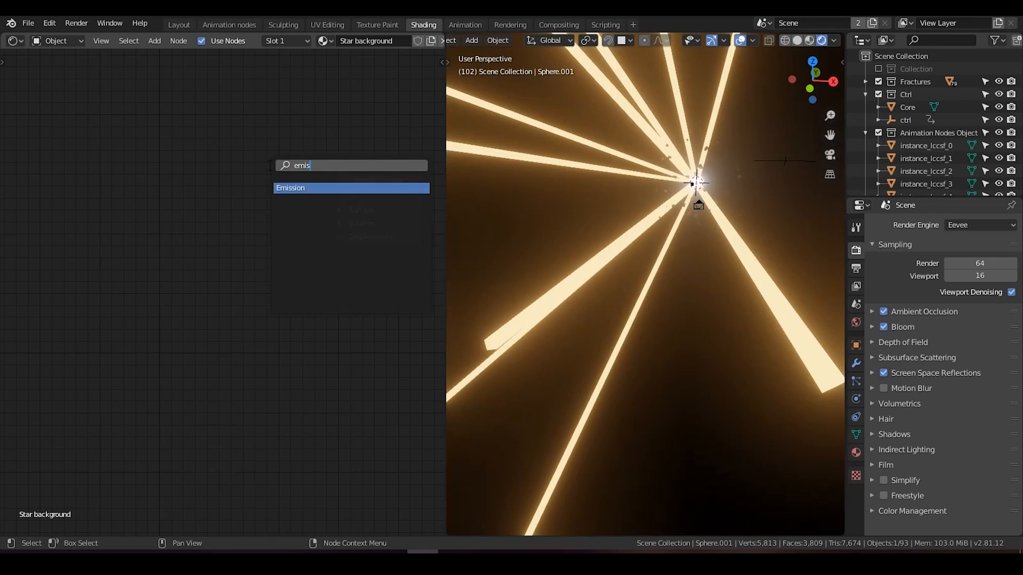
key(Return)
click(290, 205)
drag(298, 210, 339, 210)
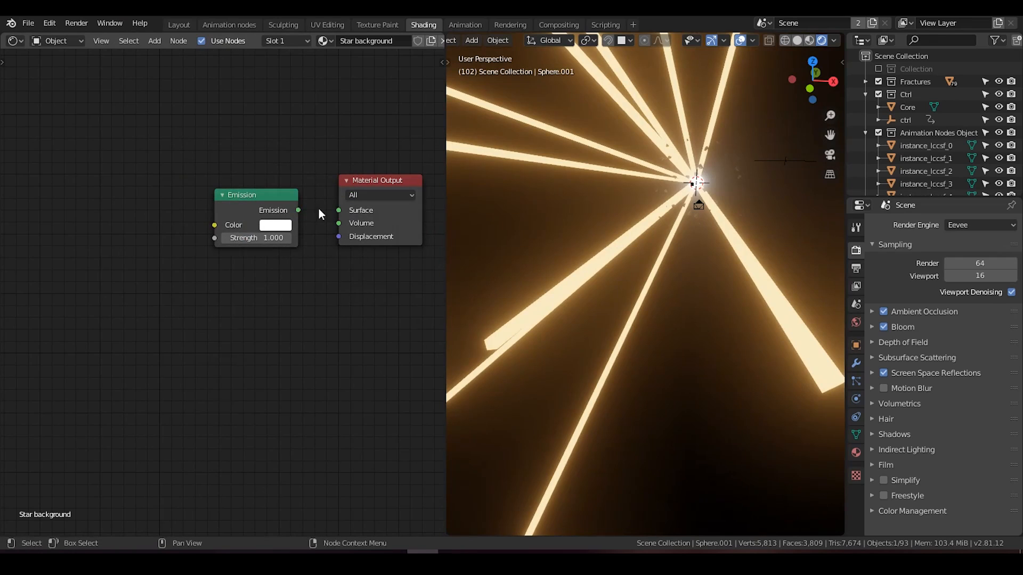
middle_drag(247, 196, 301, 192)
Step: Add a Voronoi Texture with its Color connected to the Emission color, and set its scale to 500
key(shift+a)
click(288, 163)
text(voro)
key(Return)
click(187, 186)
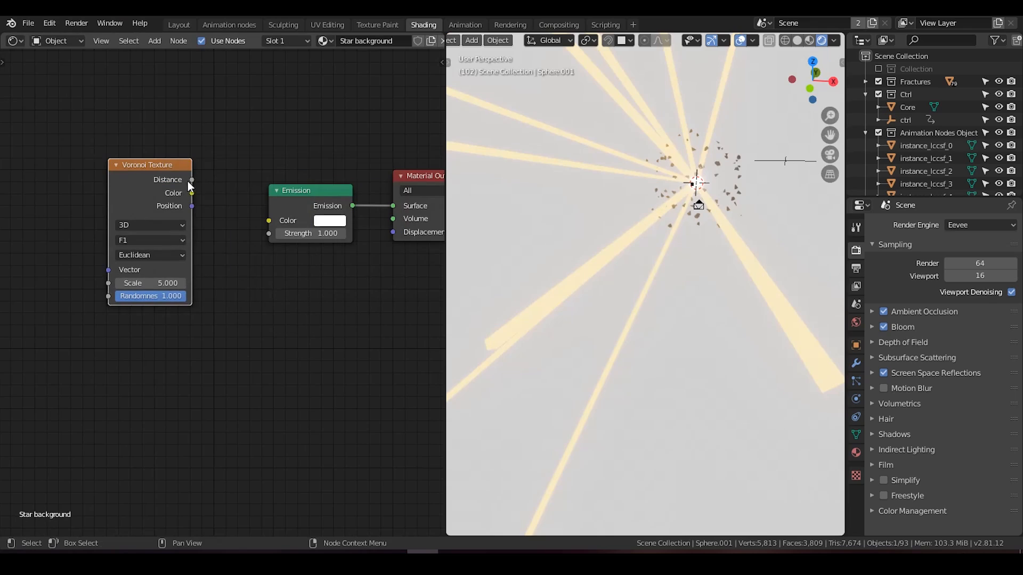
drag(192, 193, 275, 221)
middle_drag(229, 205, 248, 204)
drag(189, 192, 219, 198)
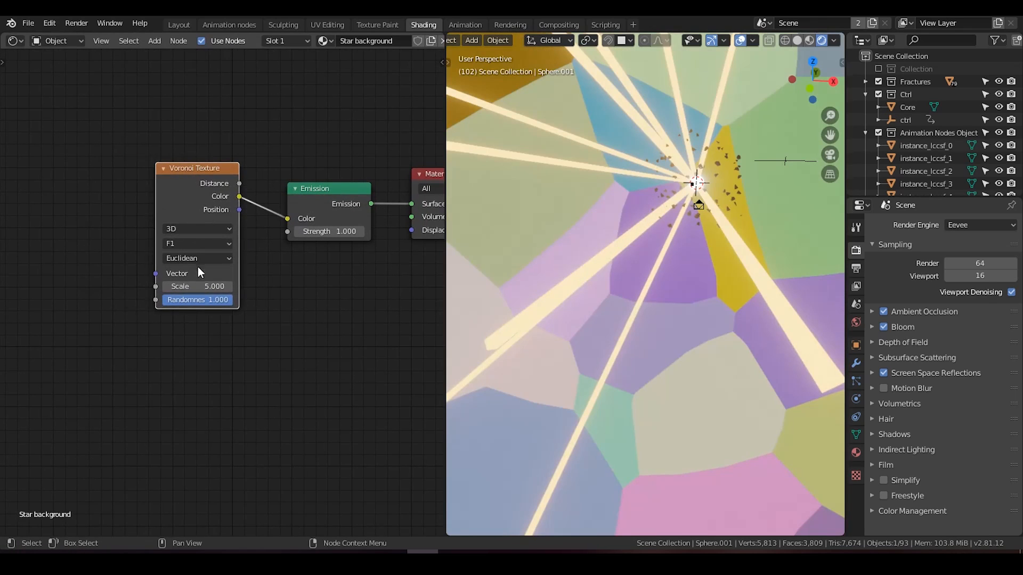
key(Return)
click(202, 285)
text(500)
key(Return)
Step: Insert a ColorRamp between the Voronoi Texture's Color and the Emission color
drag(194, 172, 107, 175)
key(shift+a)
click(208, 161)
text(color)
click(238, 192)
click(234, 196)
middle_drag(246, 249, 165, 242)
Step: Move the ColorRamp's black stop to position 0.832 to reduce the pattern to small stars
drag(131, 234, 234, 233)
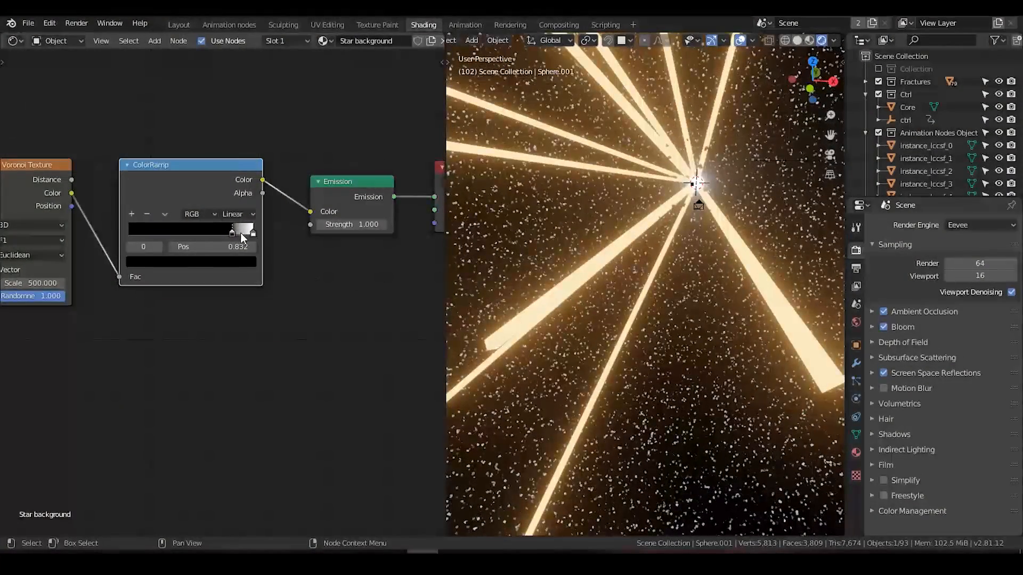
middle_drag(241, 232, 177, 265)
mouse_move(546, 312)
middle_down()
mouse_move(569, 295)
mouse_move(554, 304)
middle_up()
middle_drag(279, 135, 283, 193)
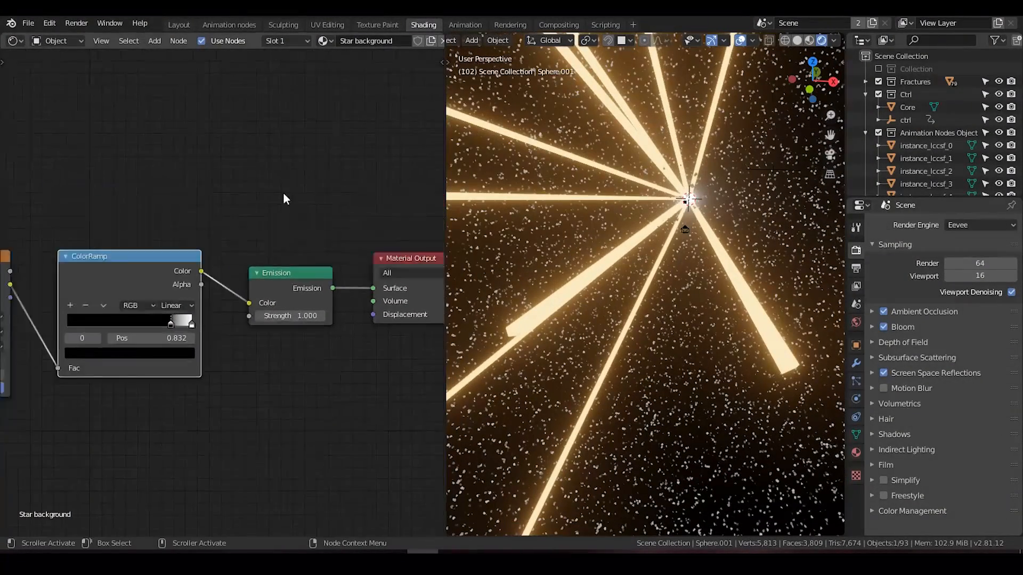
scroll(261, 206, down, 2)
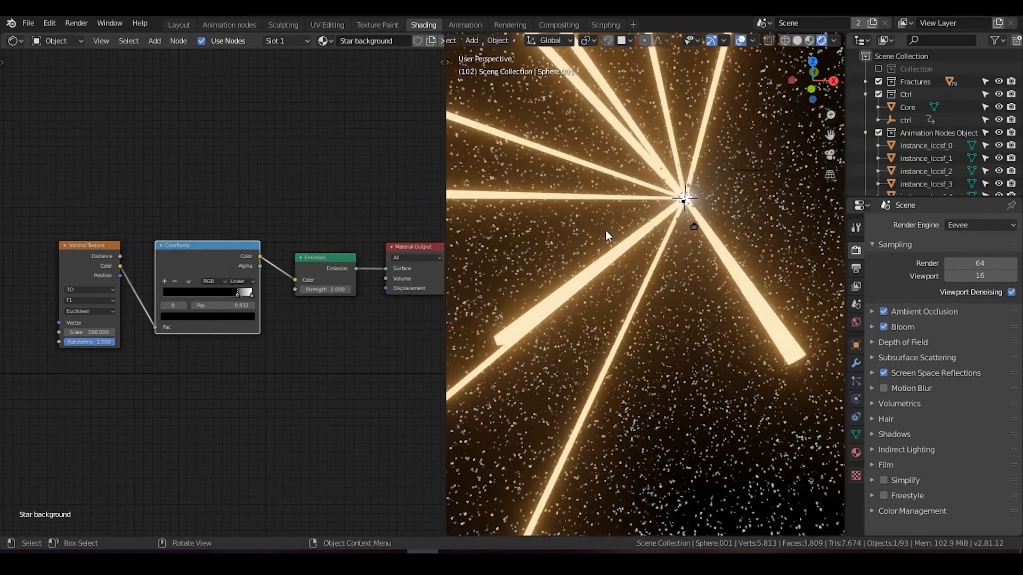
Step: Hide the background sphere and try the star nodes in the World shader, connecting the ColorRamp's Color to the Background color
key(KP_0)
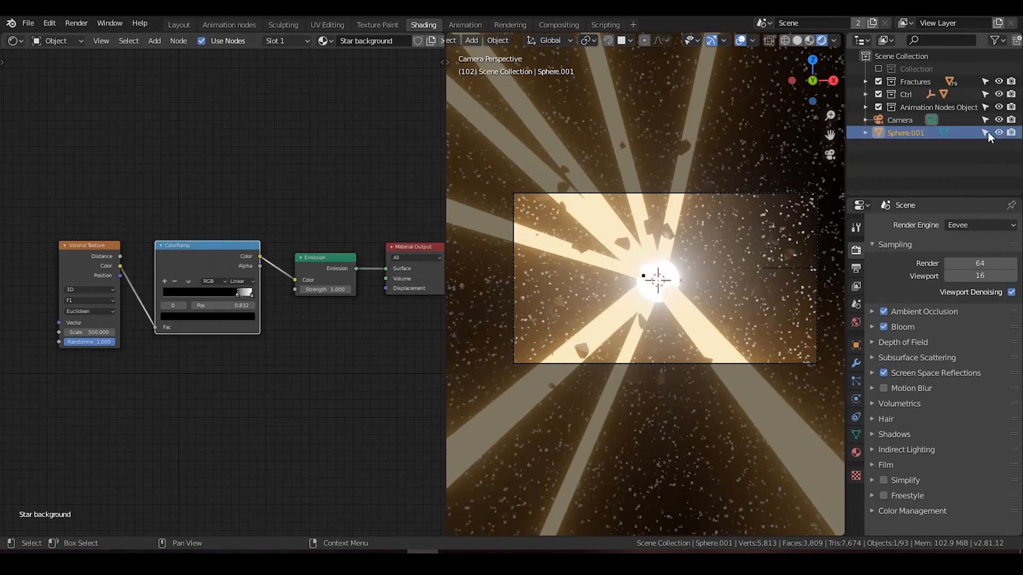
click(56, 41)
click(53, 59)
right_click(85, 189)
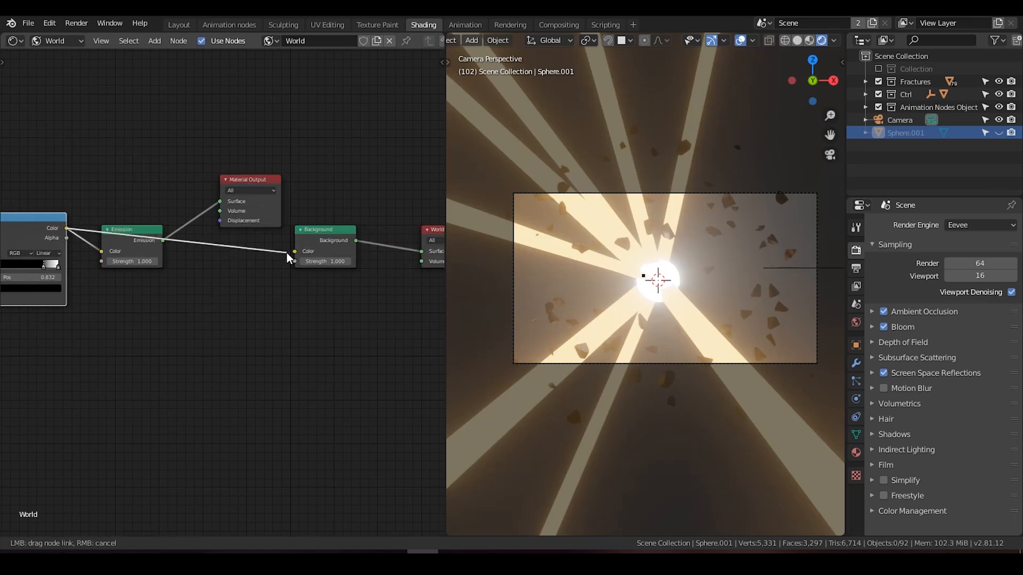
Step: Split off a lower area from the node editor and change it to a Timeline
drag(4, 535, 10, 424)
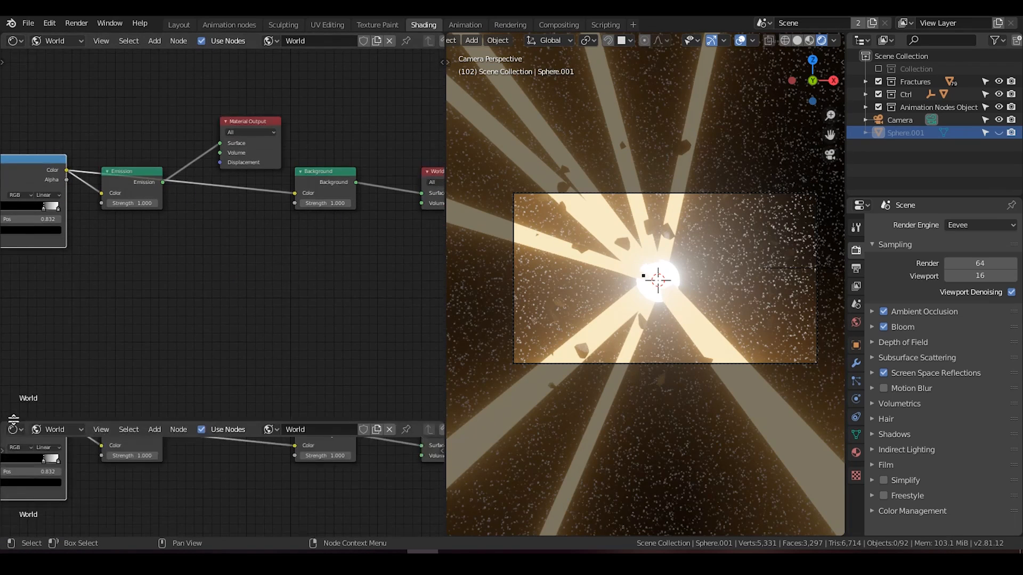
click(13, 430)
click(180, 298)
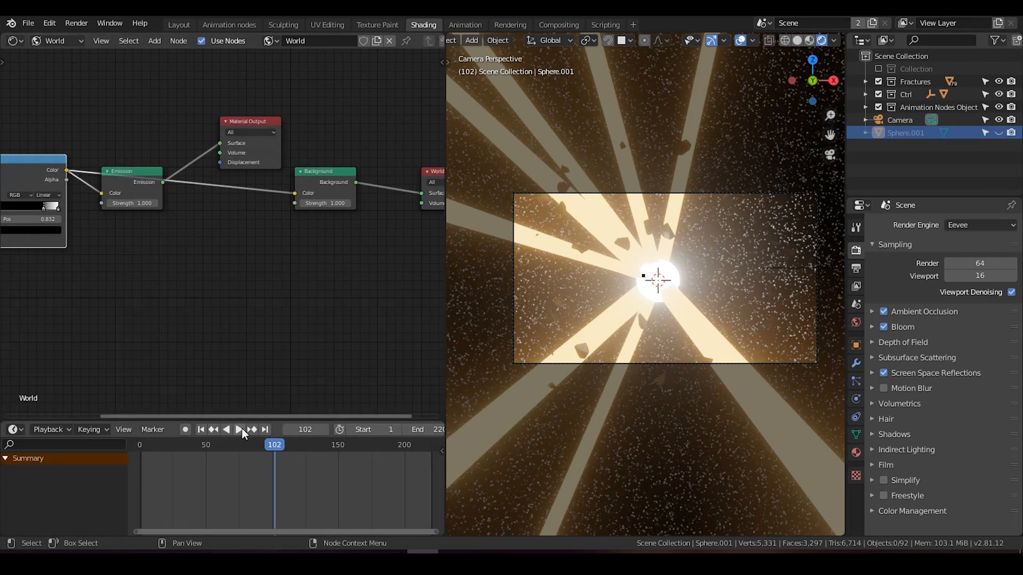
Step: Play the explosion animation from the first frame in the camera view, stop it, and return to frame 1
click(241, 428)
click(241, 429)
click(201, 430)
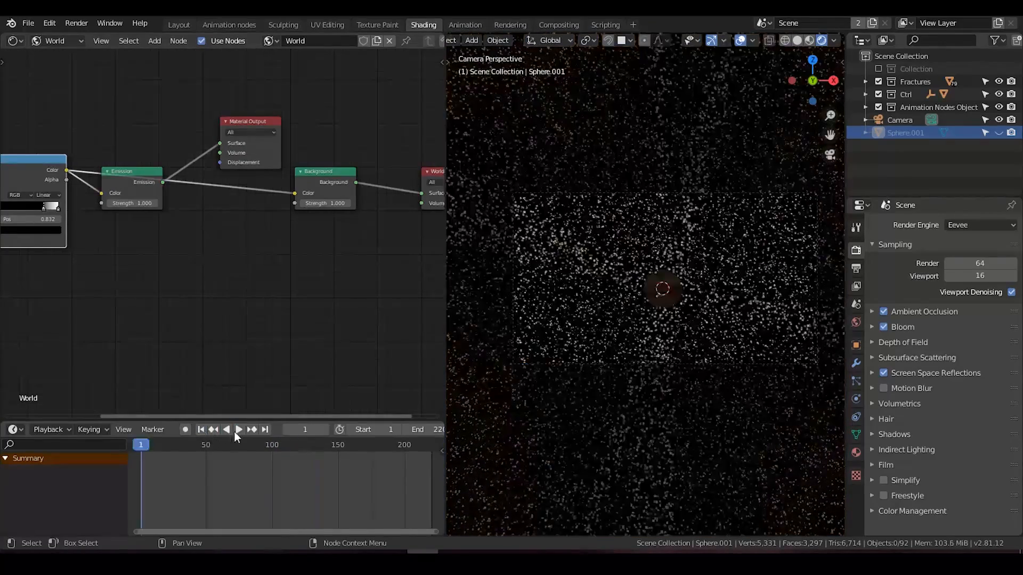
click(238, 430)
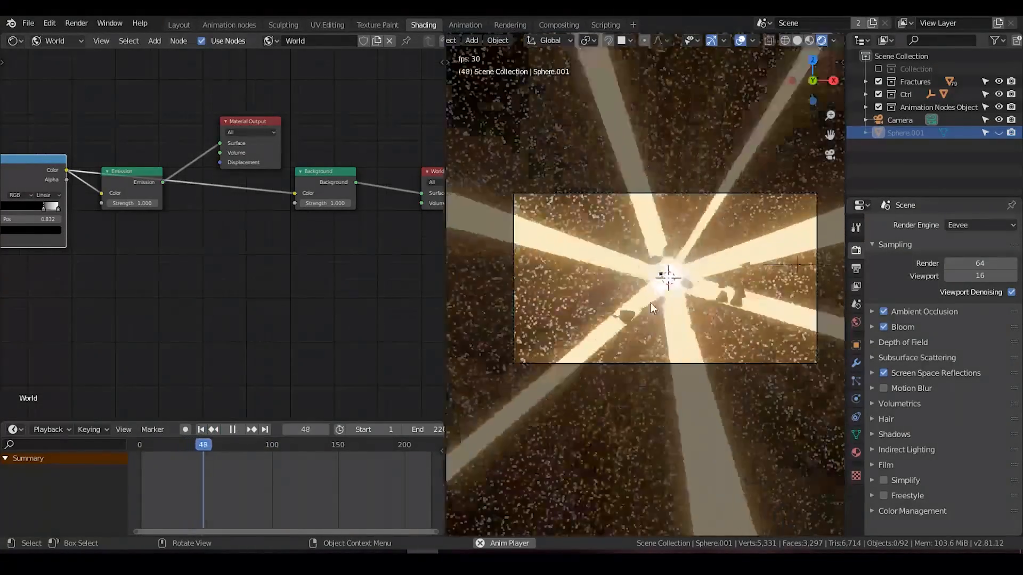
click(234, 429)
click(199, 431)
Step: Cut the star node links in the World shader, return to the object's shader, and unhide the background sphere
click(49, 40)
ctrl+right_drag(180, 123, 200, 198)
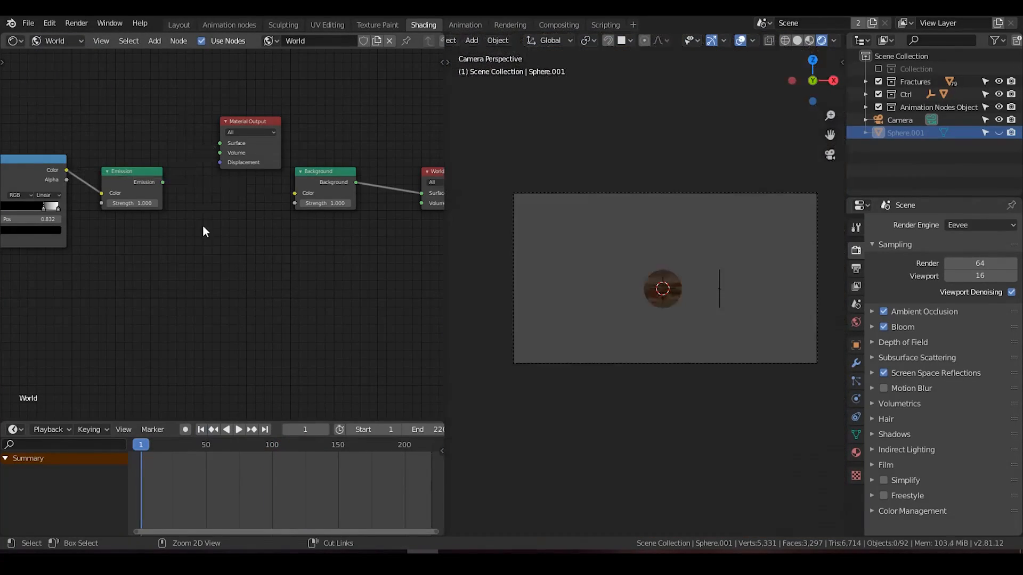
click(57, 43)
click(53, 58)
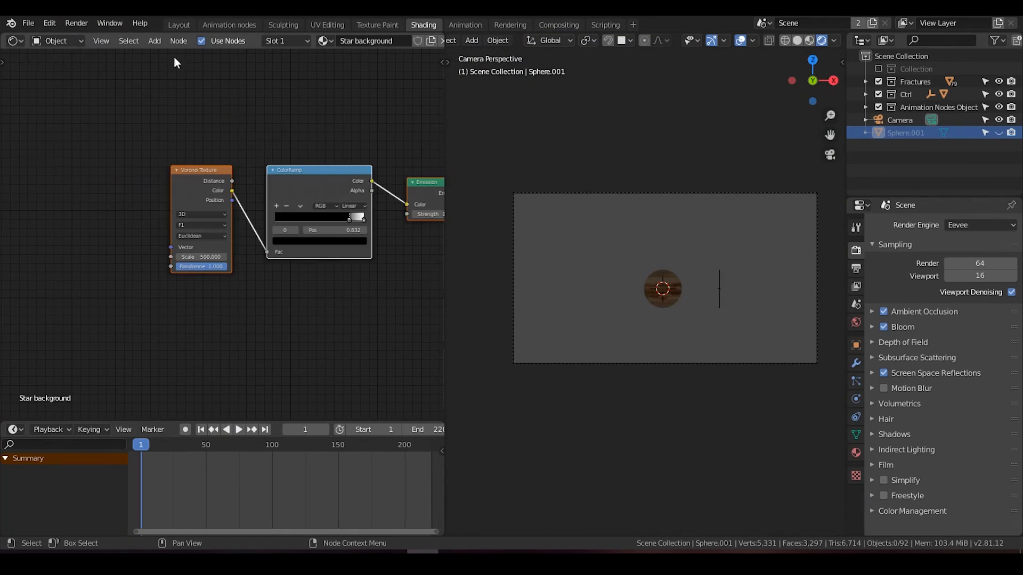
click(999, 133)
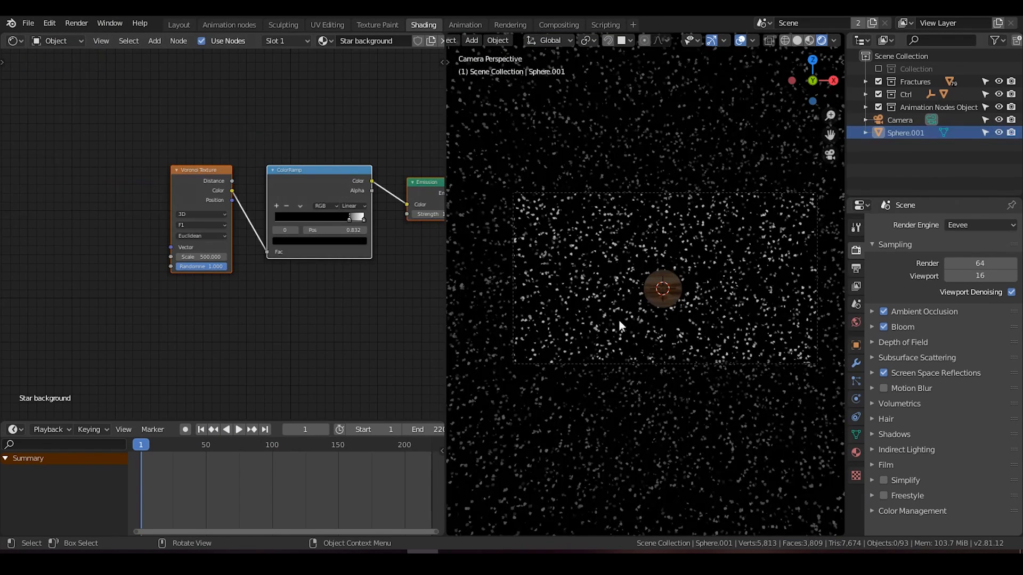
Step: Stop the playback at frame 77 and examine the light streaks against the star background from outside the camera
middle_drag(306, 257, 290, 257)
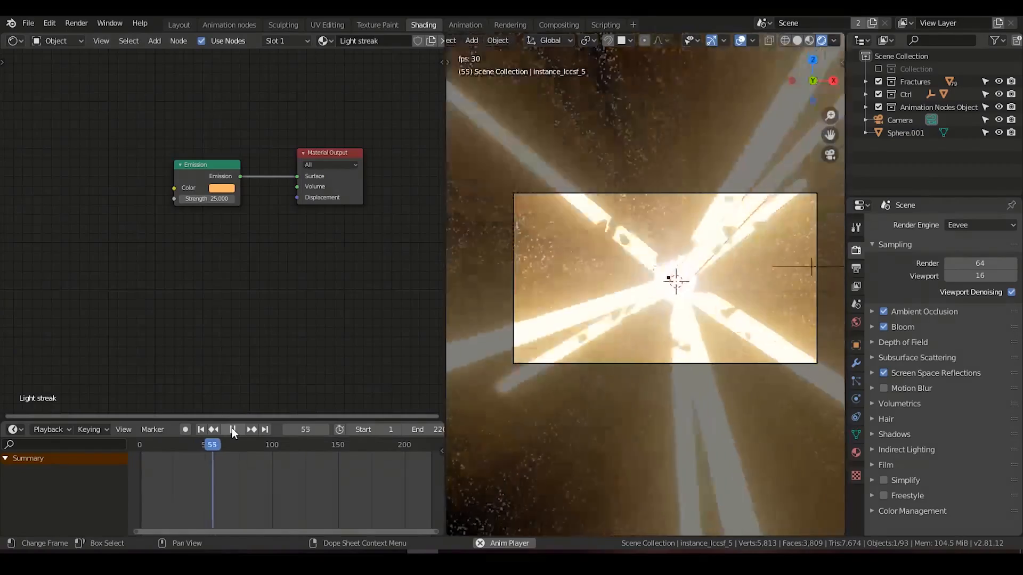
click(233, 429)
middle_drag(635, 255, 590, 299)
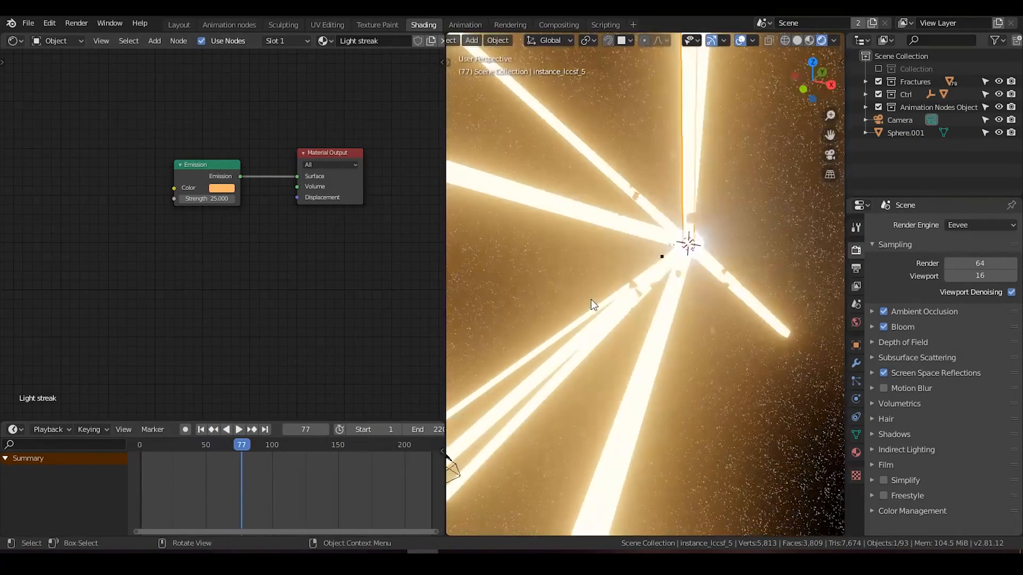
scroll(590, 299, down, 2)
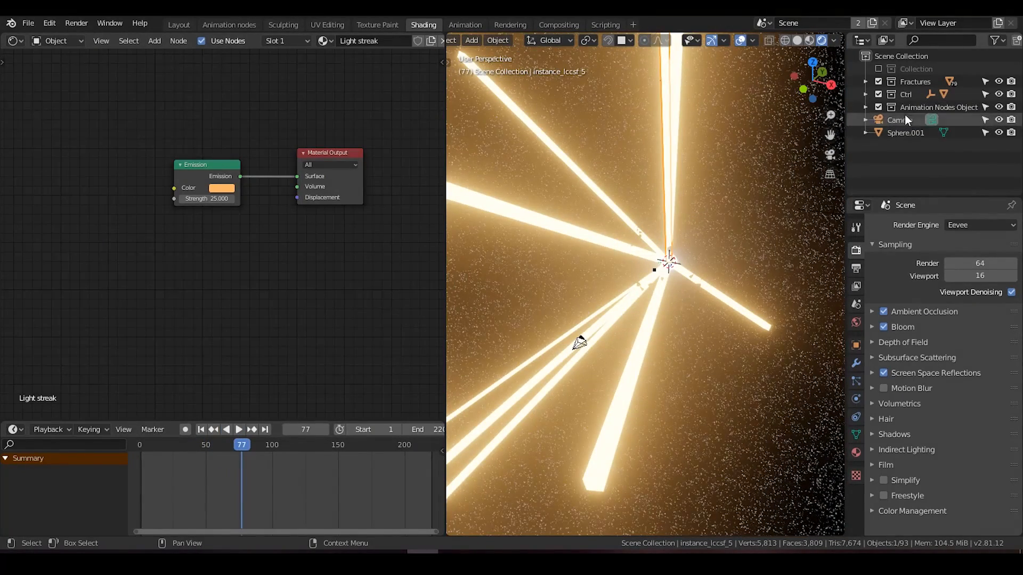
Step: Add a cube mesh at the center of the explosion
click(717, 184)
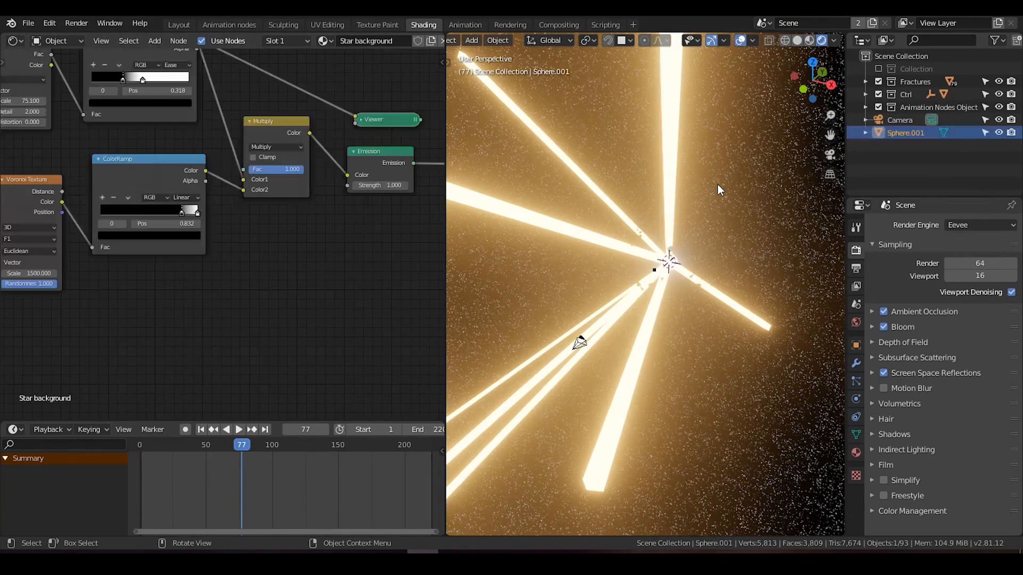
key(shift+a)
mouse_move(711, 184)
click(781, 198)
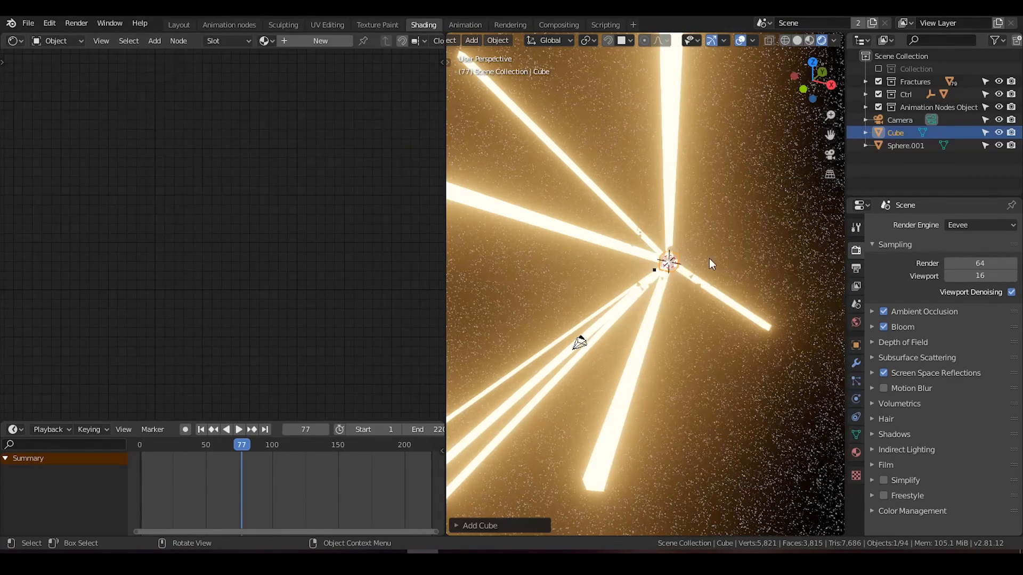
Step: Enlarge the cube's mesh in Edit Mode until it surrounds the explosion and the viewpoint, save the file, and return to Object Mode
key(s)
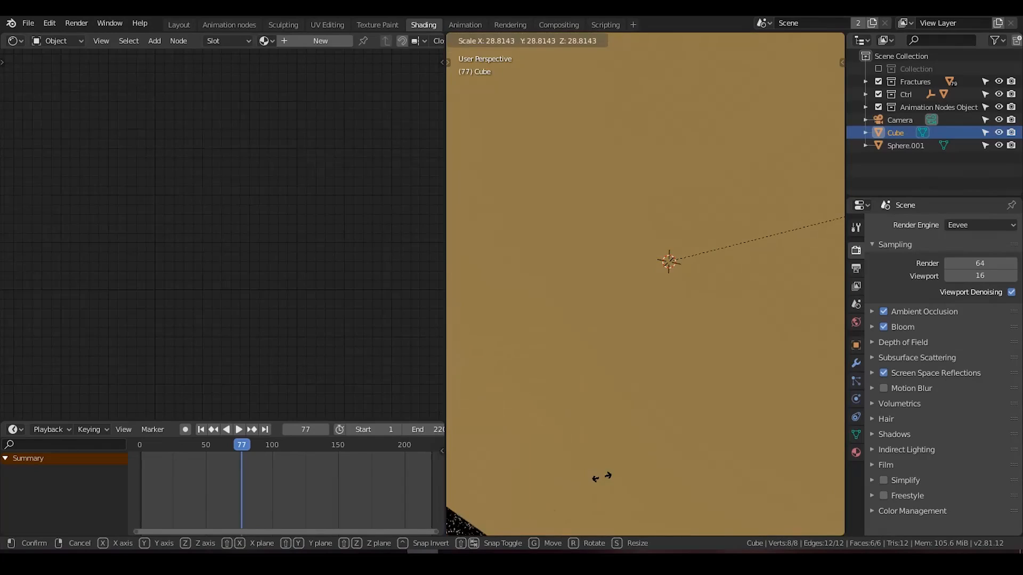
click(716, 385)
scroll(717, 385, down, 4)
key(Tab)
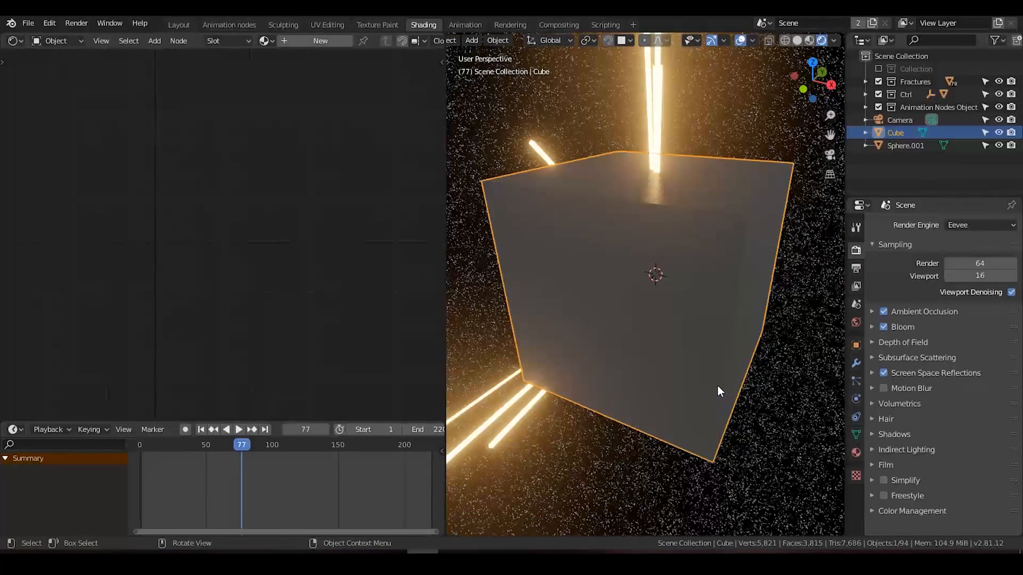
key(Tab)
key(s)
click(503, 266)
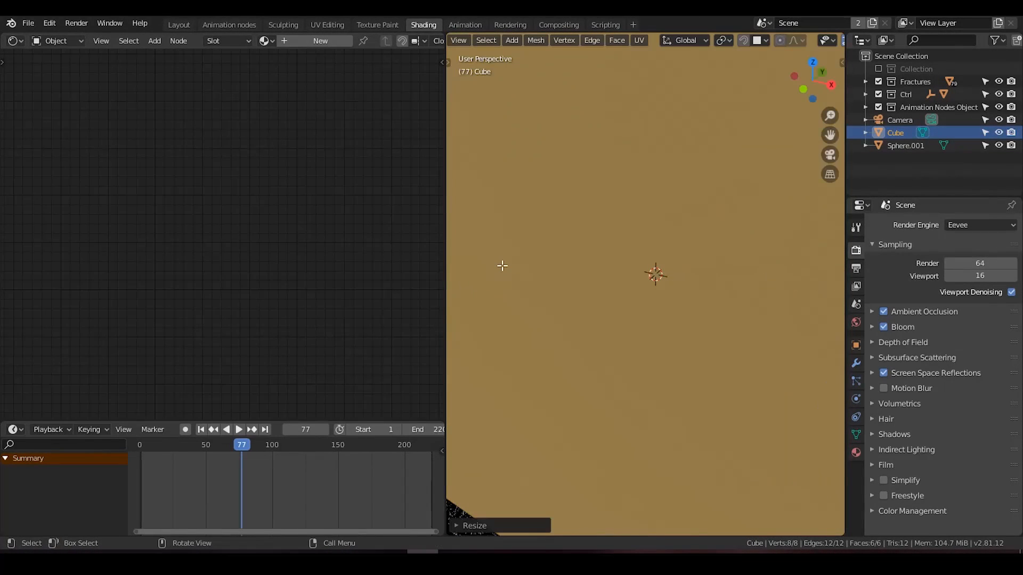
key(ctrl+s)
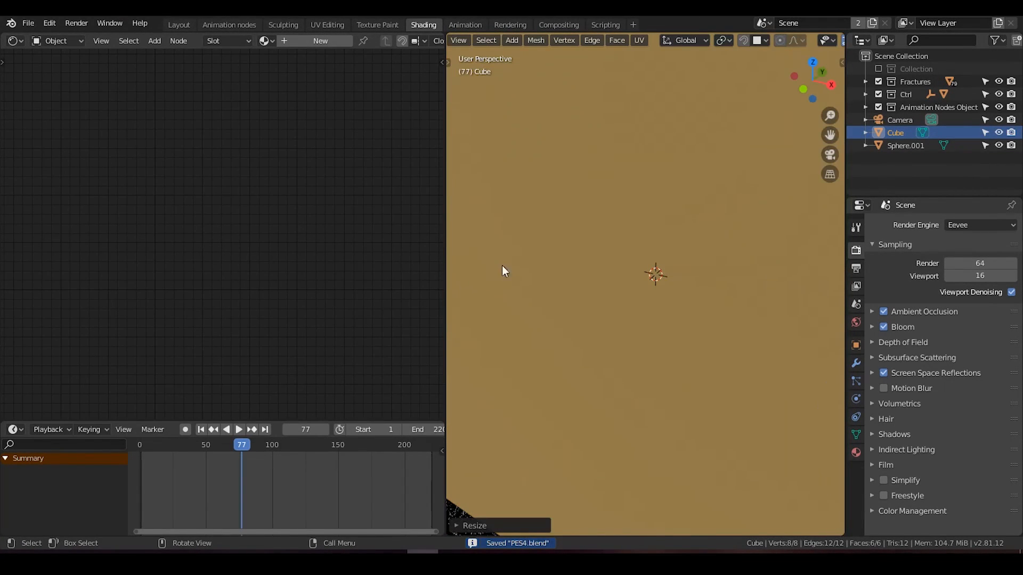
key(Tab)
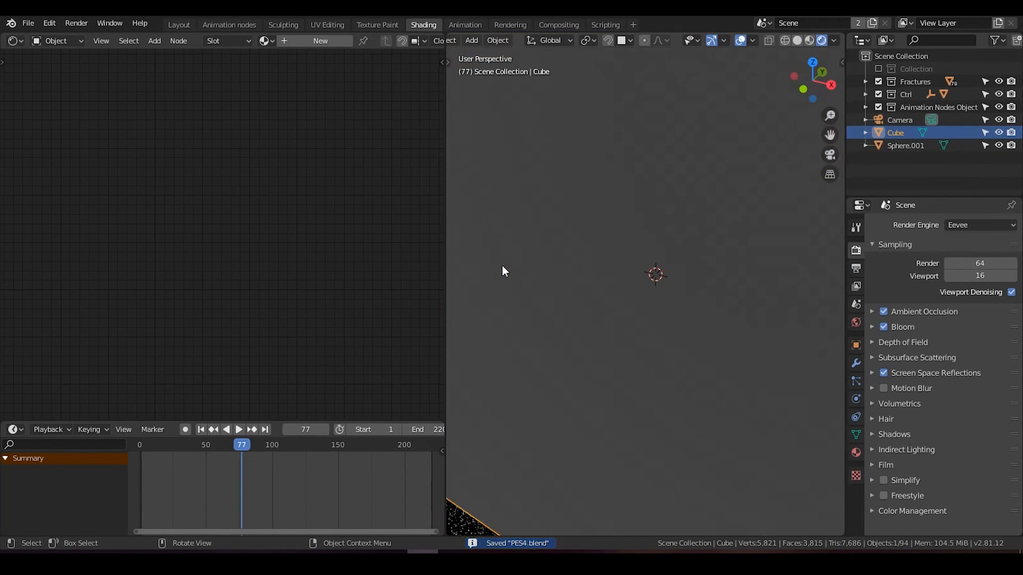
Step: Create a new material on the cube and replace its Principled BSDF with a Principled Volume node
click(286, 41)
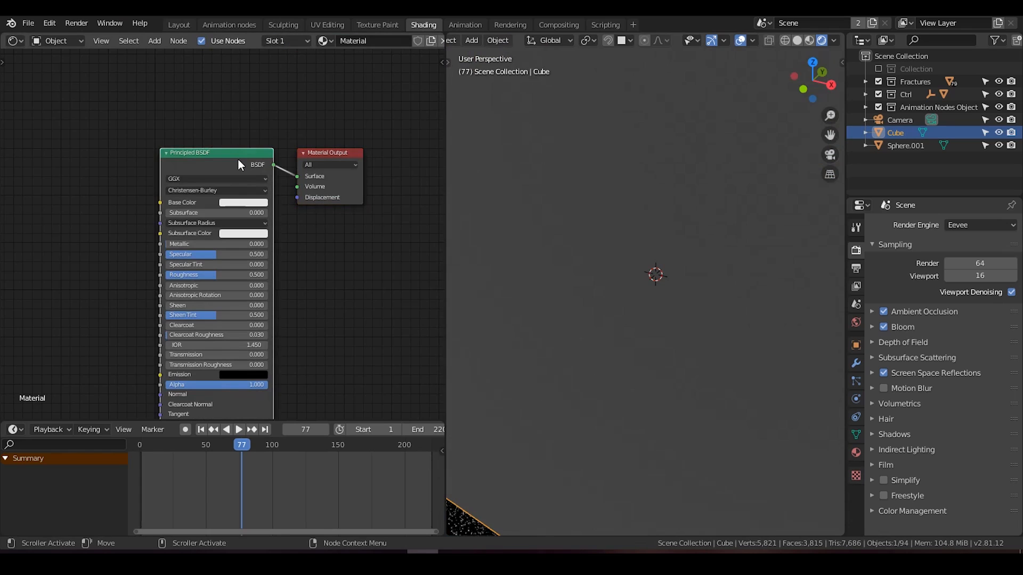
key(x)
key(shift+a)
click(228, 184)
text(vo)
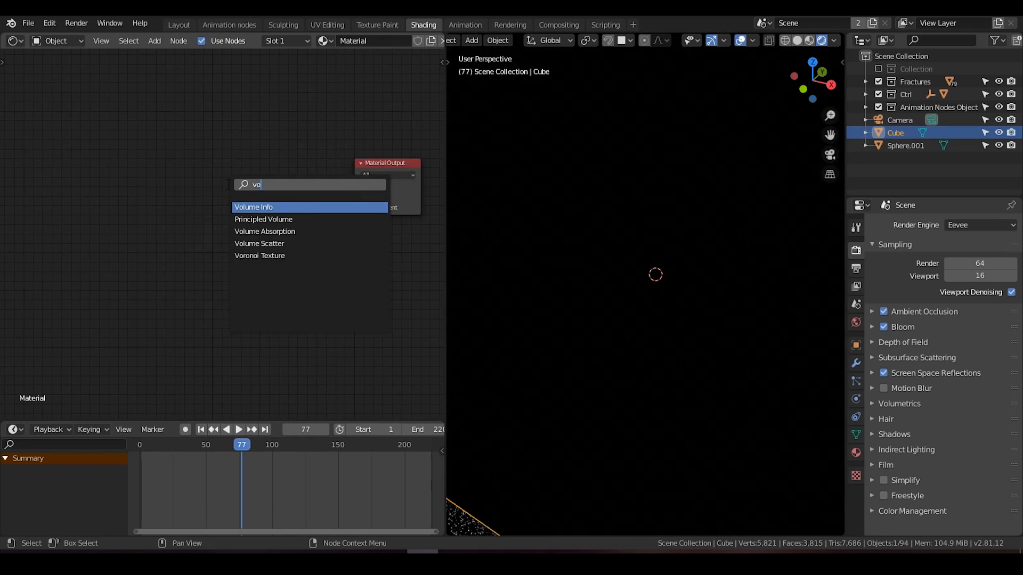
text(lun)
key(BackSpace)
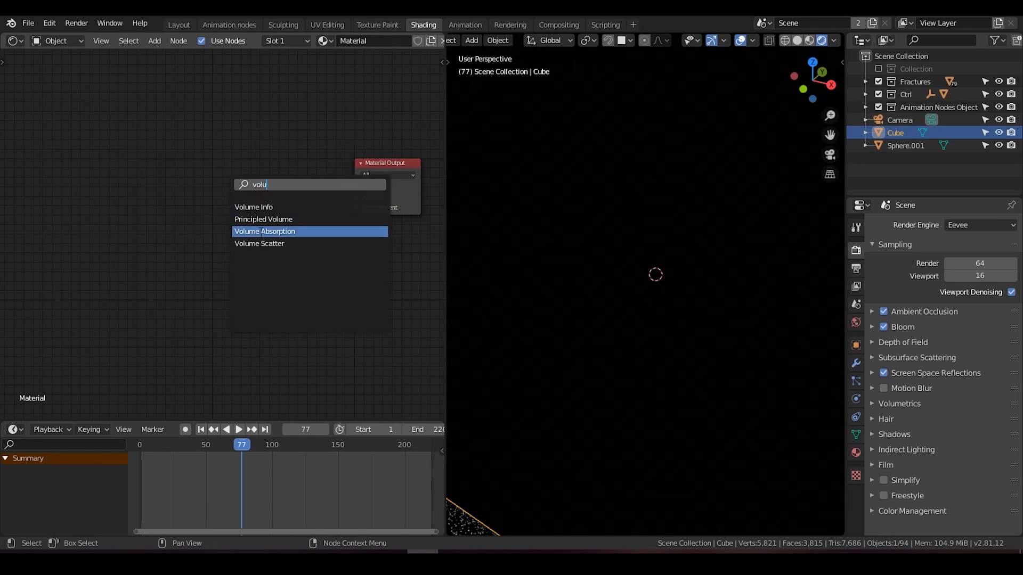
click(279, 220)
click(302, 192)
Step: Connect the Principled Volume to the Material Output's Volume input, tidy the node placement, and save the file
drag(283, 186, 357, 195)
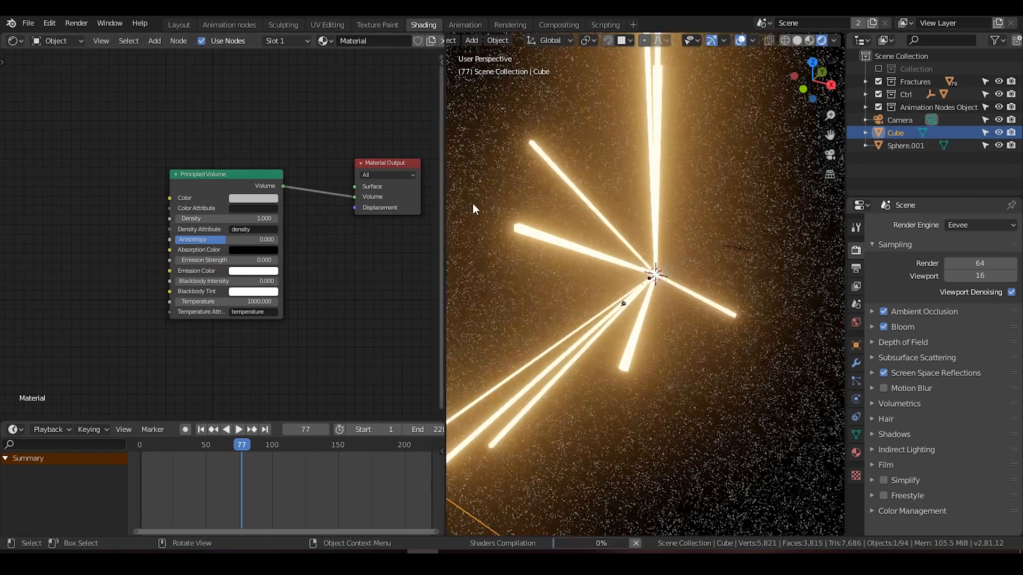
drag(247, 174, 285, 192)
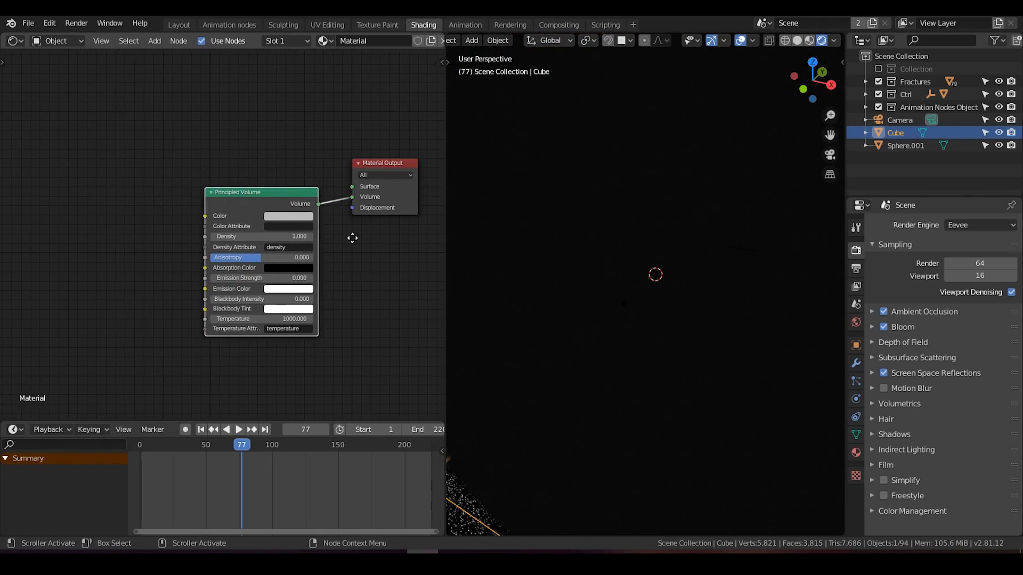
middle_drag(371, 243, 295, 224)
key(ctrl+s)
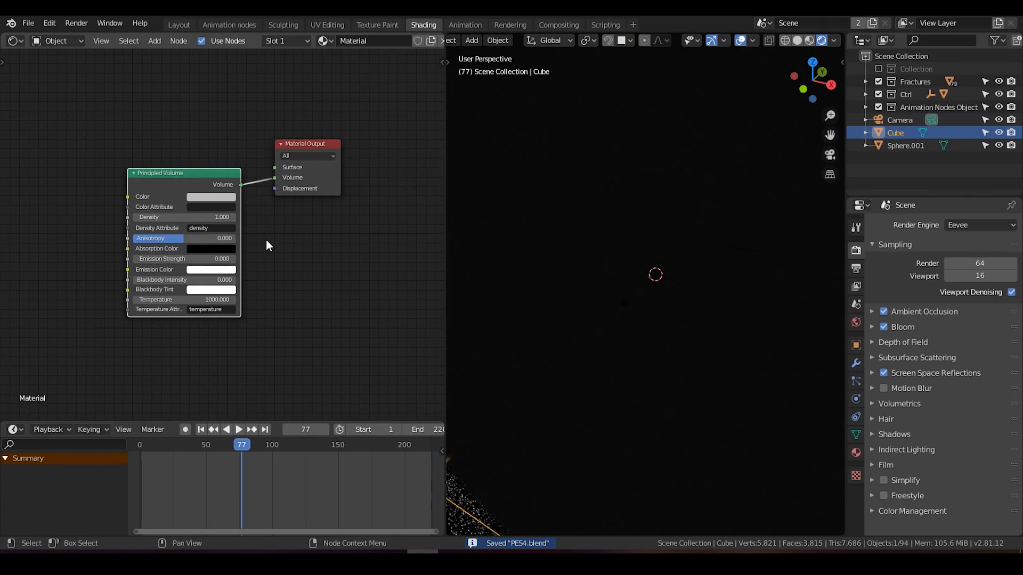
scroll(660, 279, down, 6)
middle_drag(672, 277, 683, 272)
scroll(672, 277, up, 2)
middle_drag(58, 225, 156, 216)
click(155, 216)
key(shift+a)
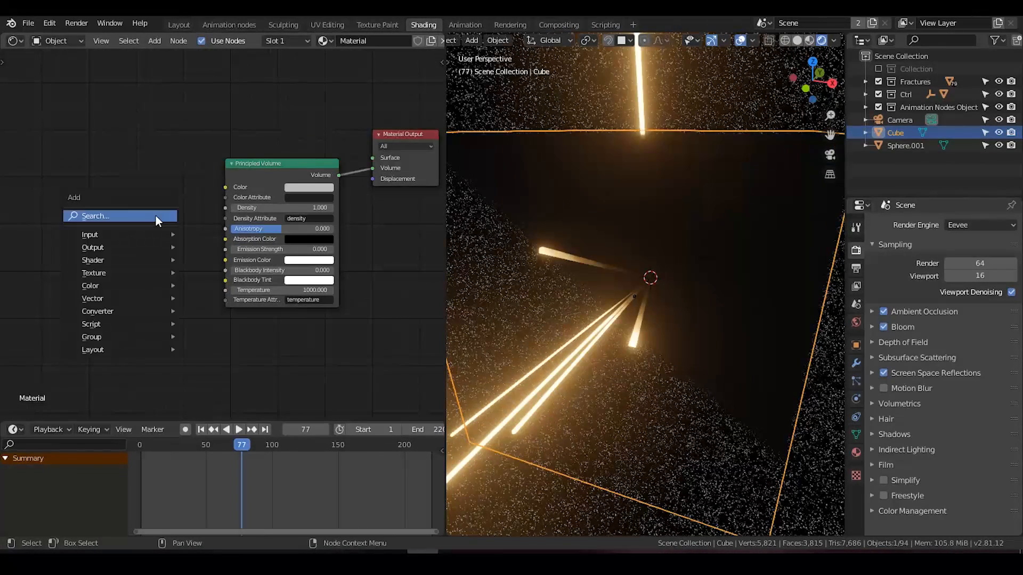
click(155, 216)
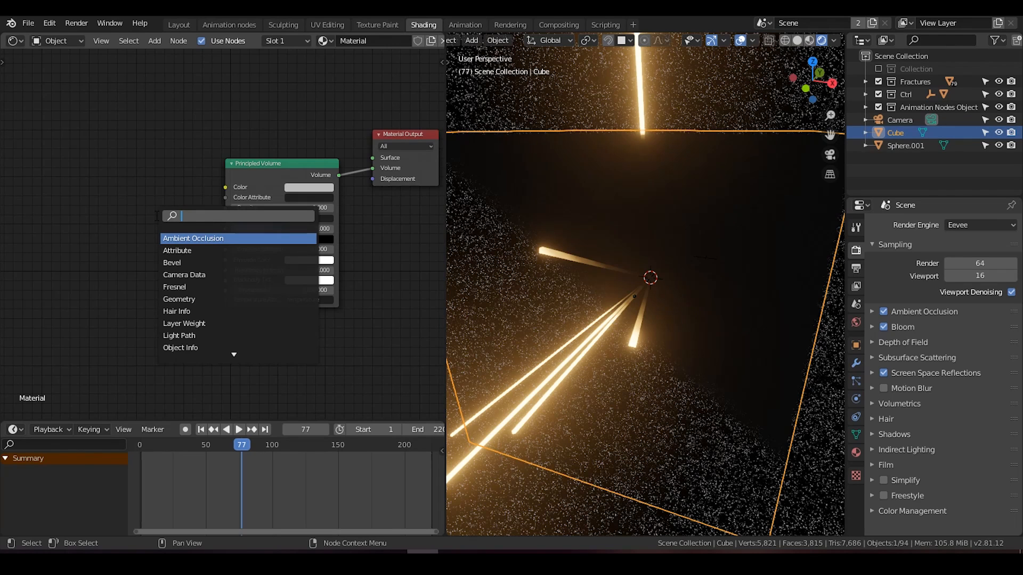
middle_drag(564, 293, 672, 158)
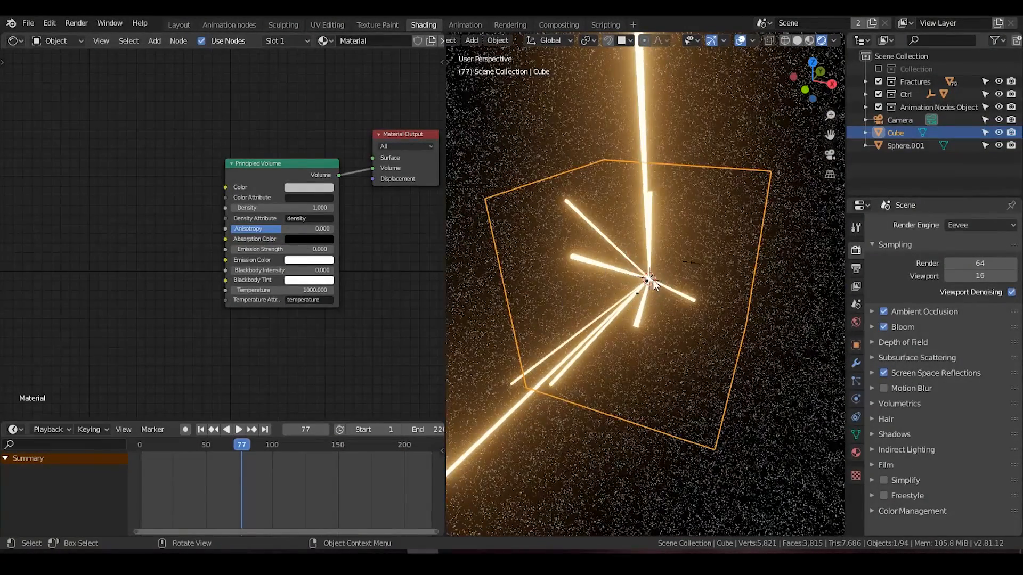
scroll(654, 280, up, 6)
scroll(654, 279, down, 5)
scroll(653, 279, up, 1)
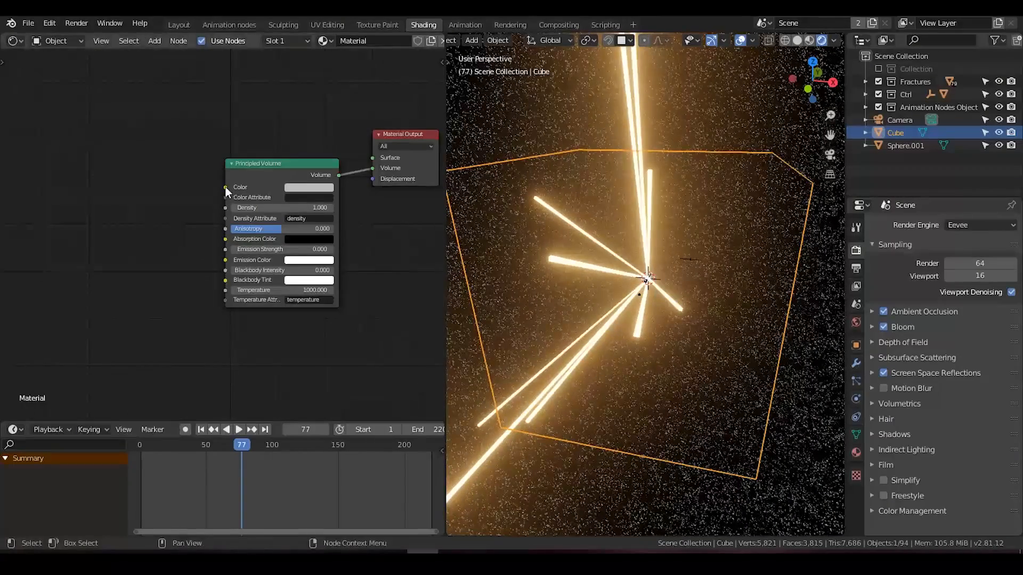
Step: Add a Noise Texture node before the Principled Volume and connect its Color output to the Density input
click(150, 162)
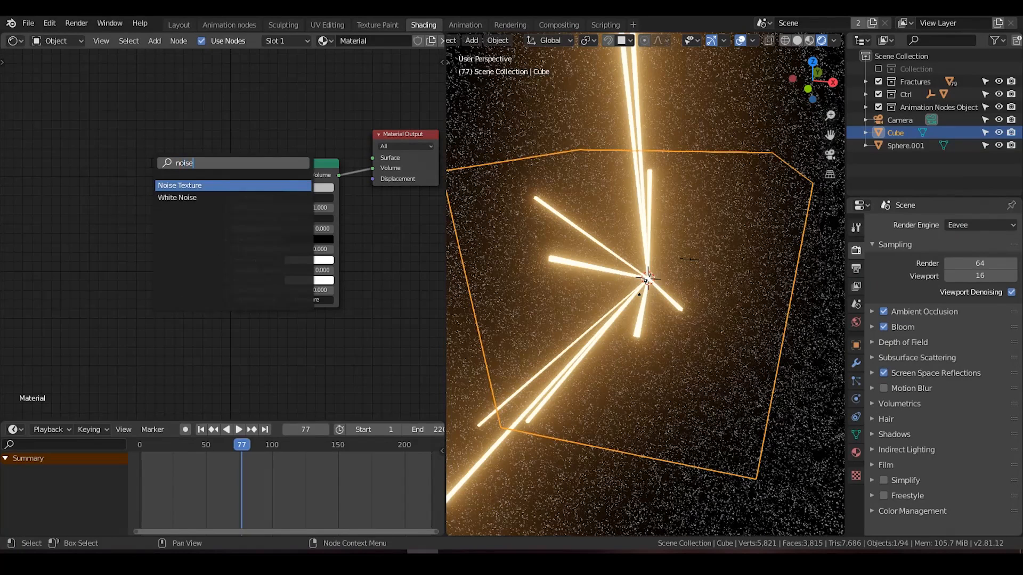
click(198, 186)
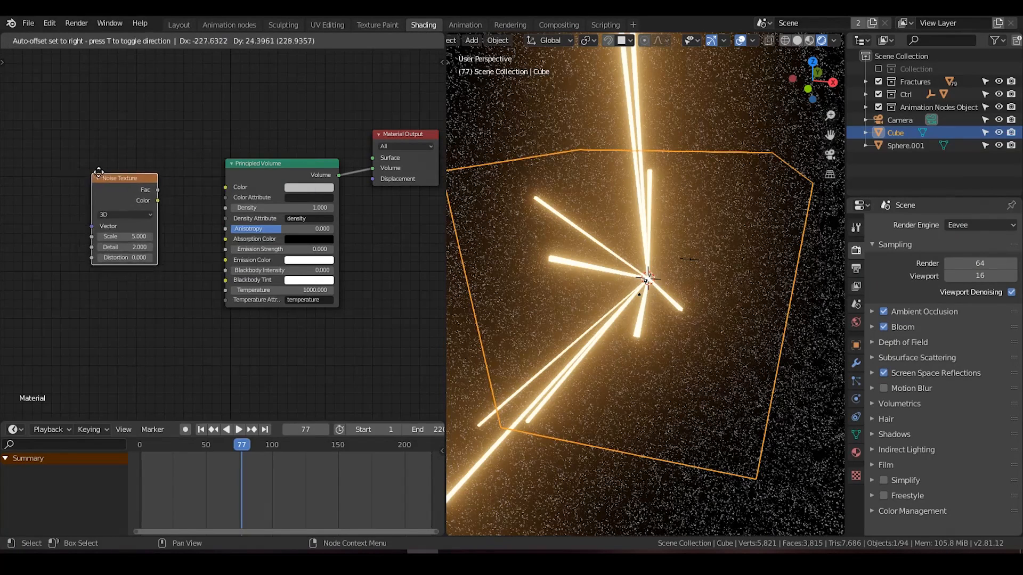
click(102, 175)
scroll(226, 234, up, 1)
middle_drag(179, 202, 192, 198)
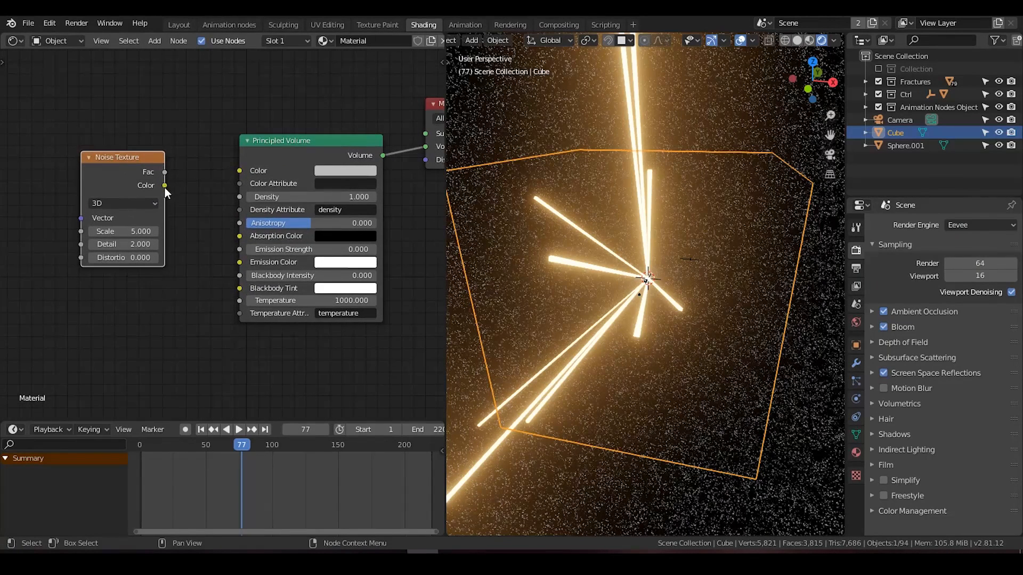
drag(166, 186, 241, 196)
Step: Make room between the nodes and insert a ColorRamp between the Noise Texture and the Principled Volume's Density
middle_drag(233, 218, 334, 214)
drag(226, 159, 95, 173)
key(shift+a)
click(196, 138)
text(color)
click(220, 172)
click(246, 208)
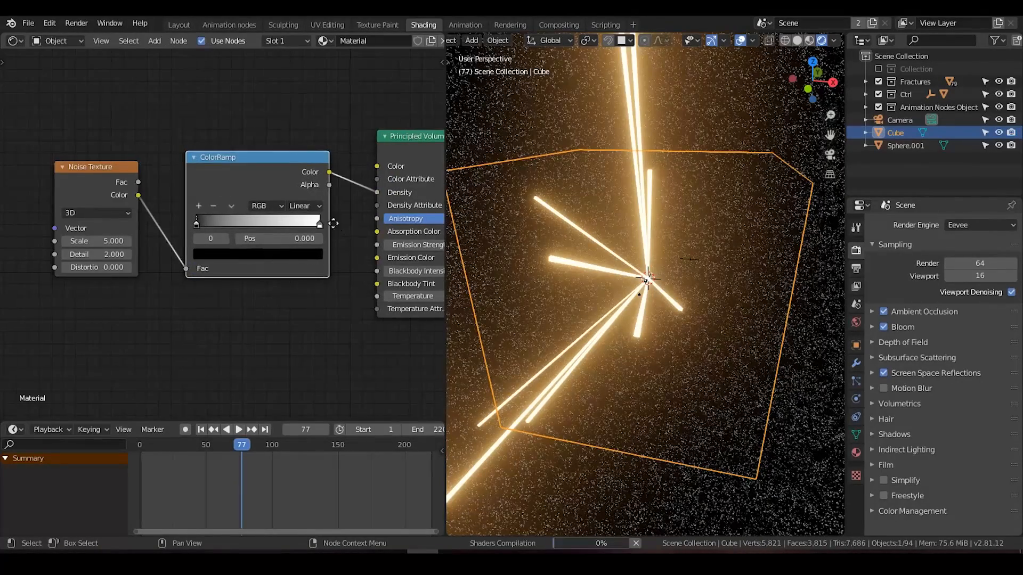
Step: Set the ColorRamp's black stop to position 0.486 and the Noise Texture's scale to 112.4, judging the volume in the camera view
middle_drag(335, 229, 307, 220)
mouse_move(171, 220)
mouse_down()
mouse_move(222, 219)
mouse_move(177, 219)
mouse_up()
drag(291, 222, 216, 226)
mouse_move(80, 237)
mouse_down()
mouse_move(107, 237)
mouse_move(88, 237)
mouse_up()
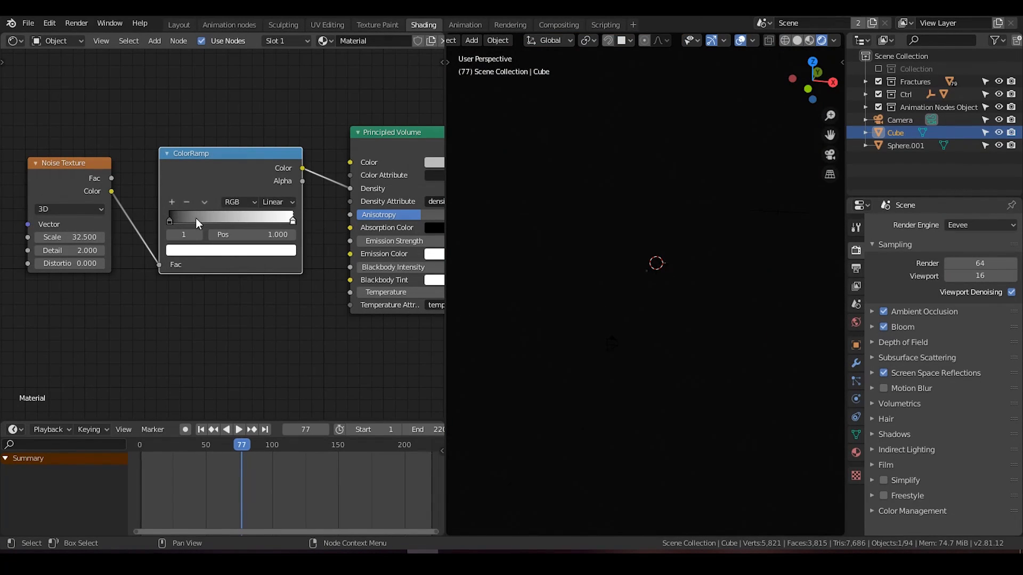
drag(170, 220, 235, 222)
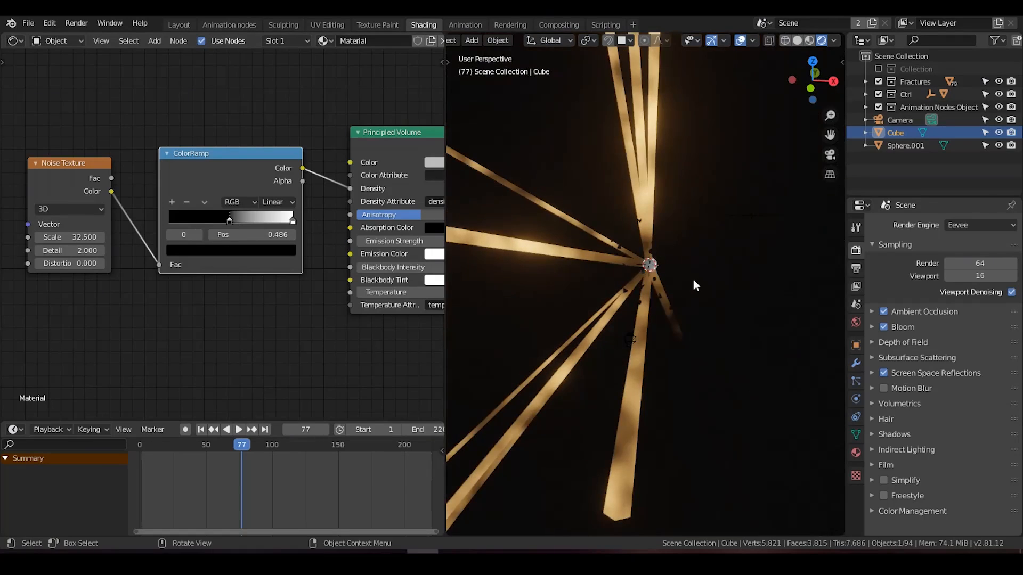
key(KP_0)
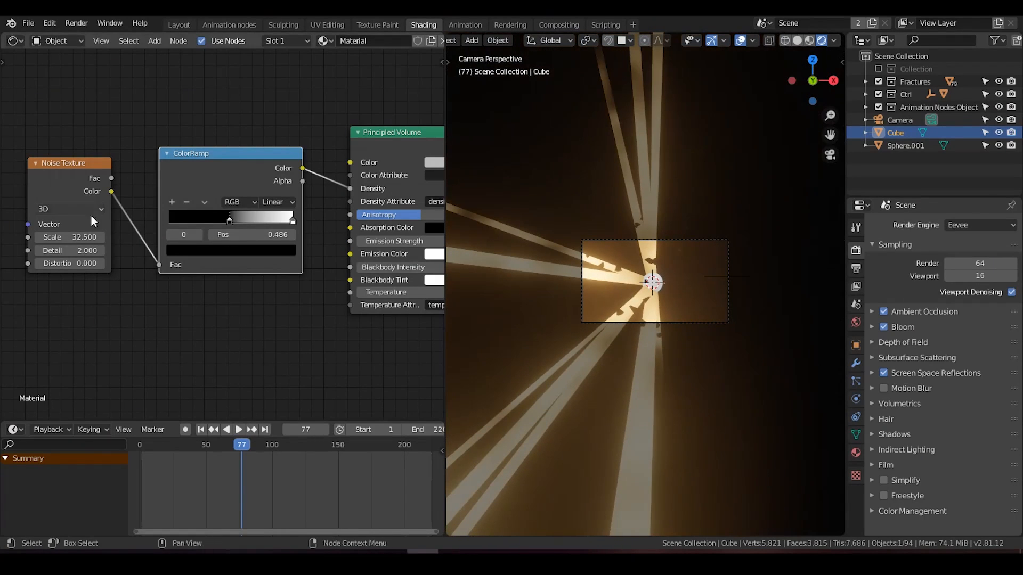
drag(63, 235, 95, 236)
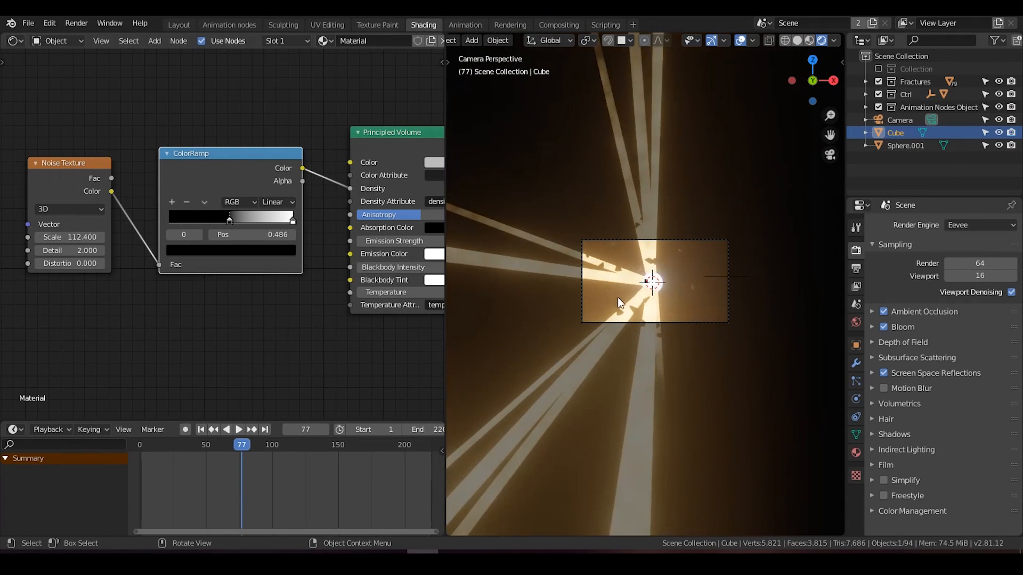
Step: Select a light streak, set the Light streak material's emission strength to 15, and adjust its orange emission color
shift+middle_drag(618, 302, 639, 273)
click(630, 258)
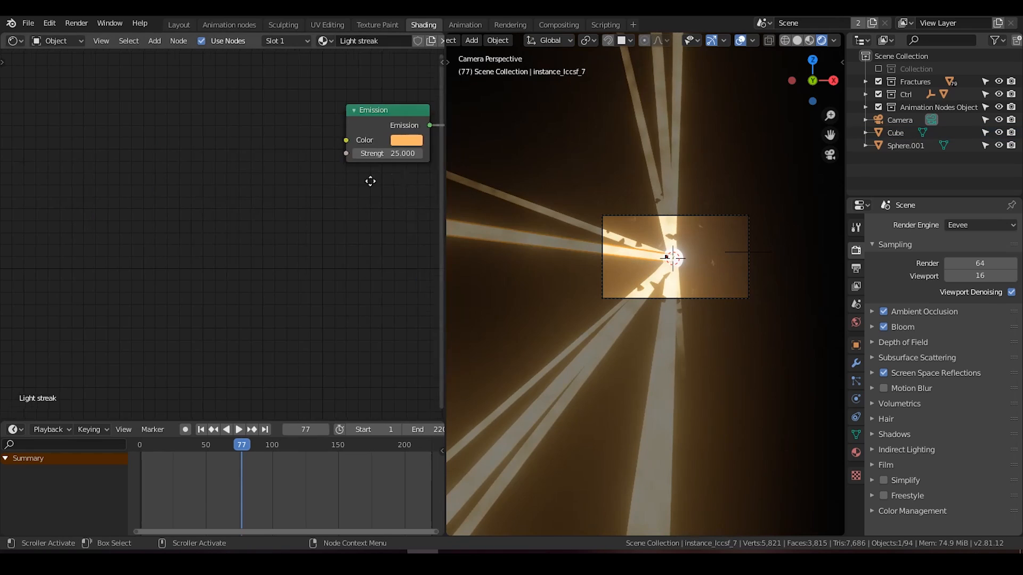
middle_drag(396, 175, 283, 207)
text(15)
key(Return)
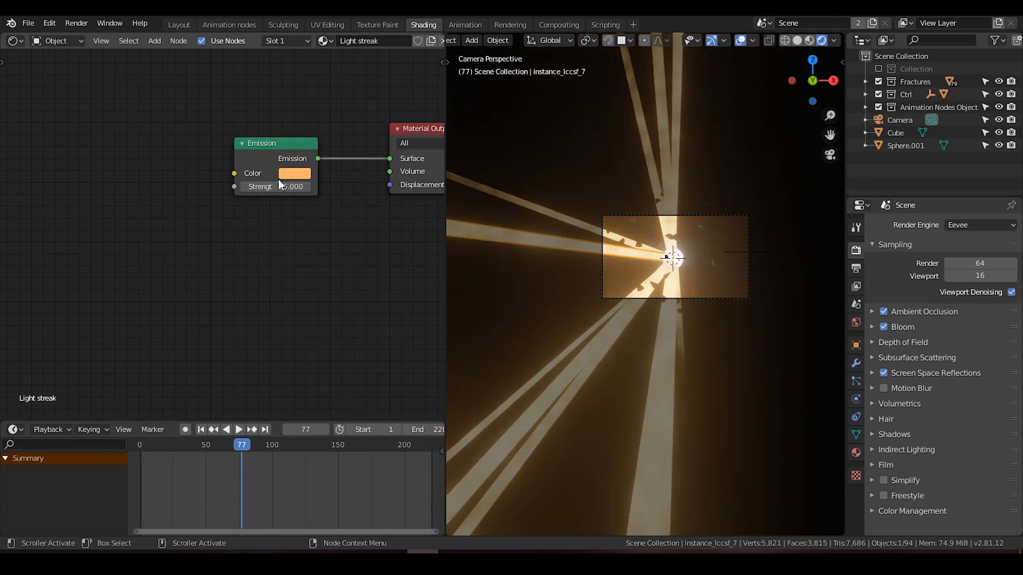
click(294, 174)
drag(315, 253, 324, 241)
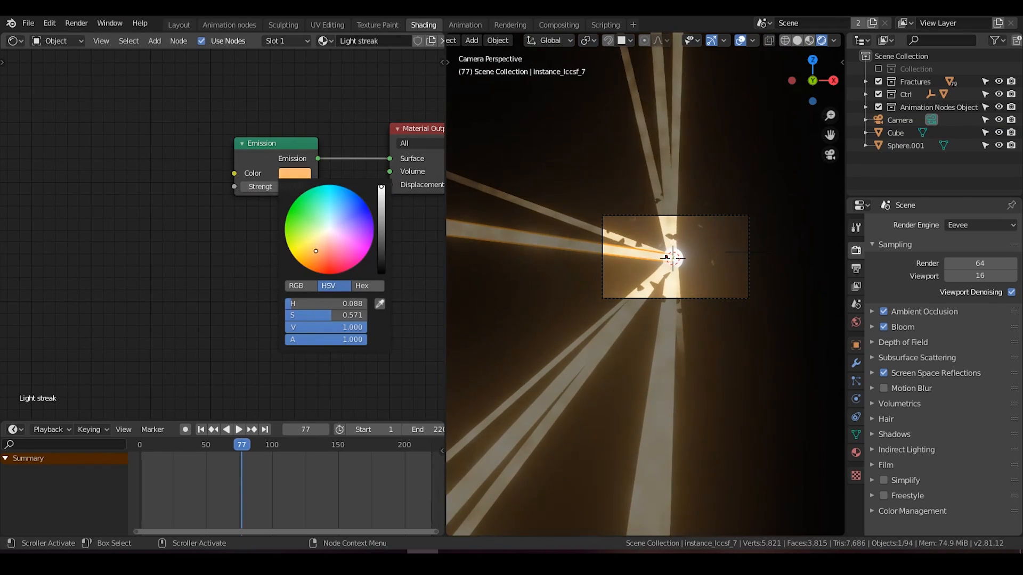
Step: Add a point light at the explosion's center and move it about 14 m in the negative X direction
scroll(678, 305, up, 5)
middle_drag(615, 331, 648, 308)
key(shift+a)
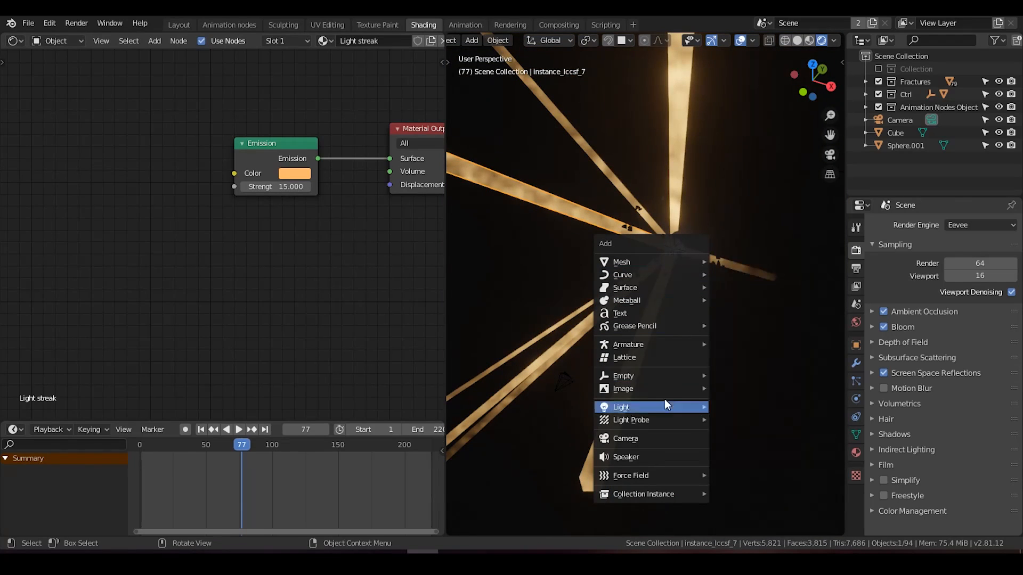
mouse_move(659, 407)
click(737, 409)
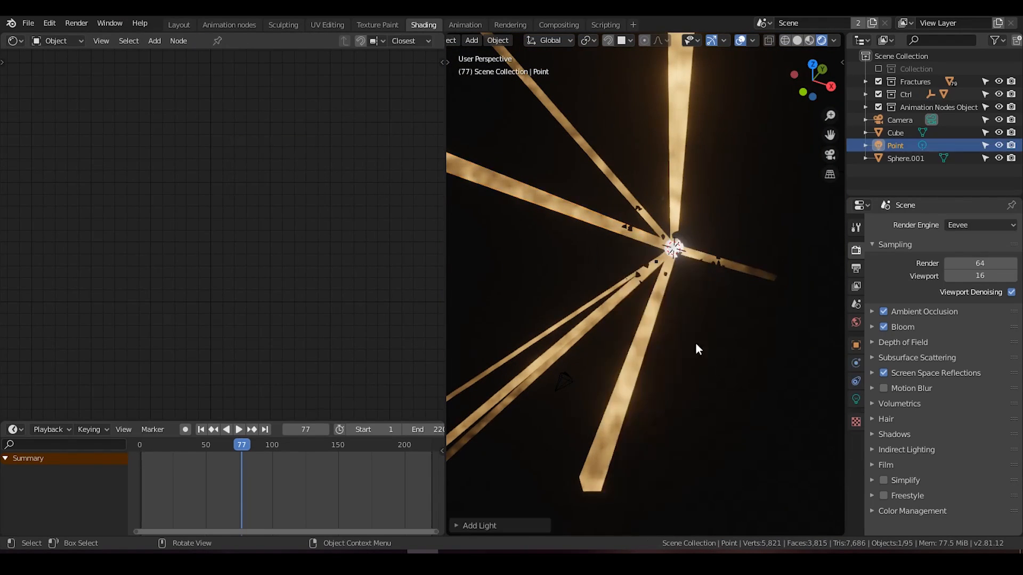
middle_drag(723, 384, 686, 300)
key(g)
key(x)
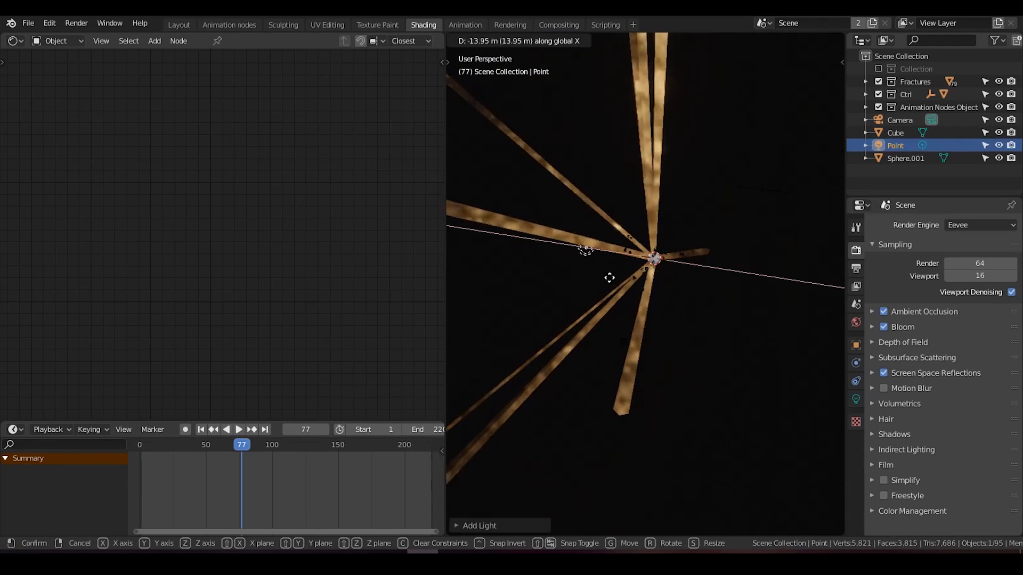
click(614, 279)
Step: Set the point light's power to 500 W and its color to cyan blue
click(856, 399)
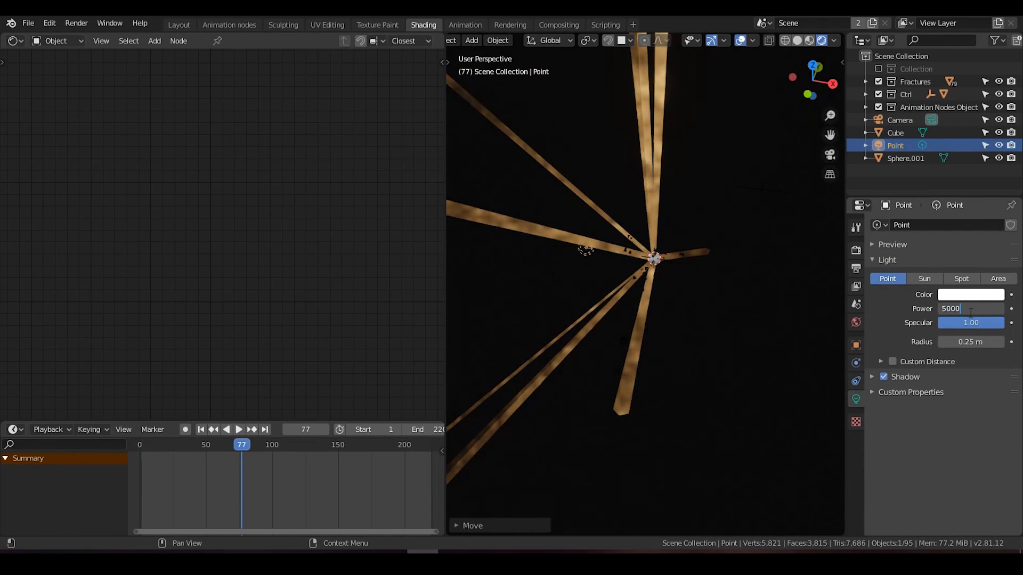
click(966, 296)
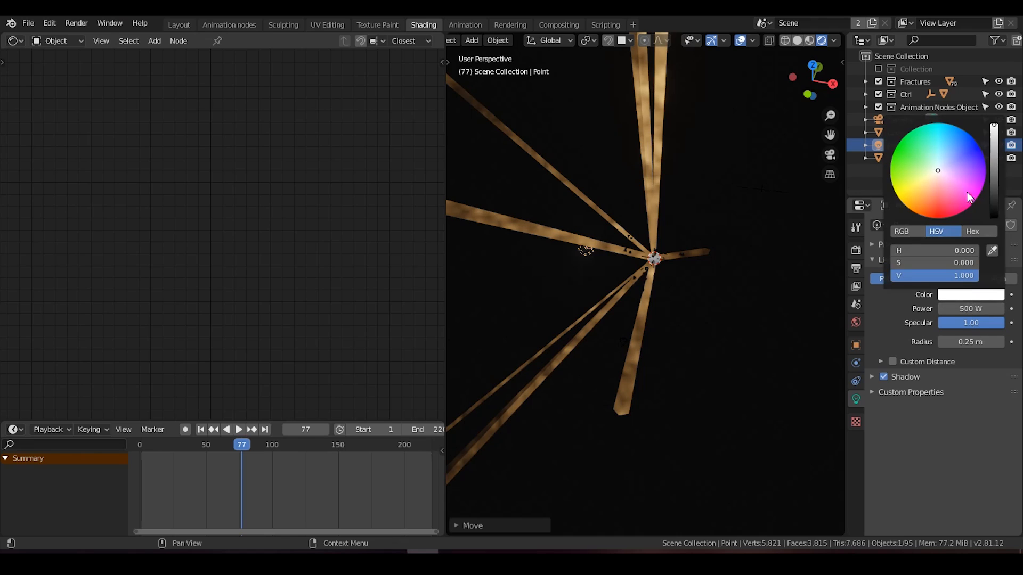
drag(943, 179, 946, 131)
scroll(659, 258, down, 1)
Step: Reselect the point light and raise it about 4 m along the Z axis
click(657, 258)
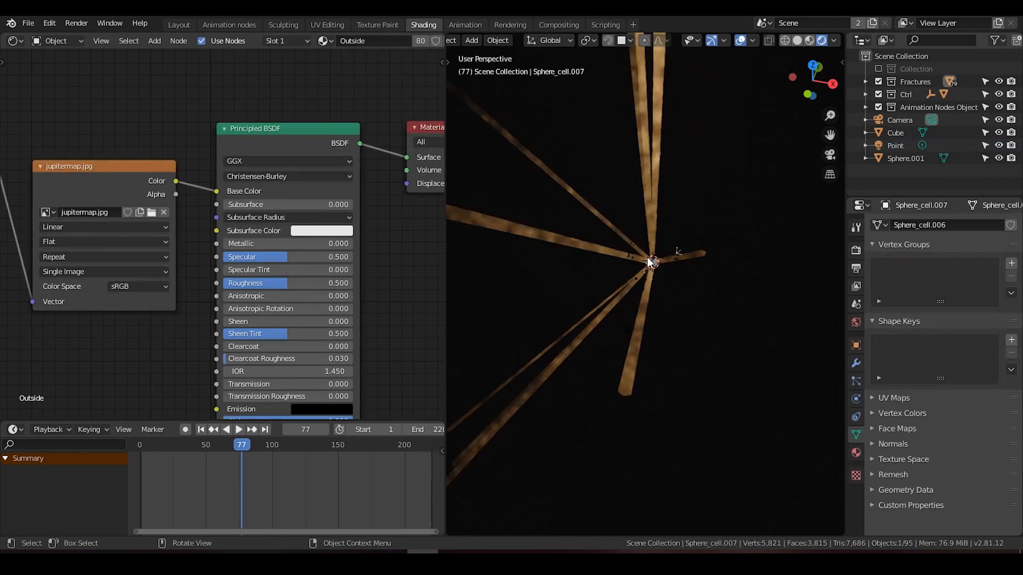
click(908, 145)
click(907, 158)
click(903, 146)
middle_drag(609, 242, 660, 265)
key(g)
key(z)
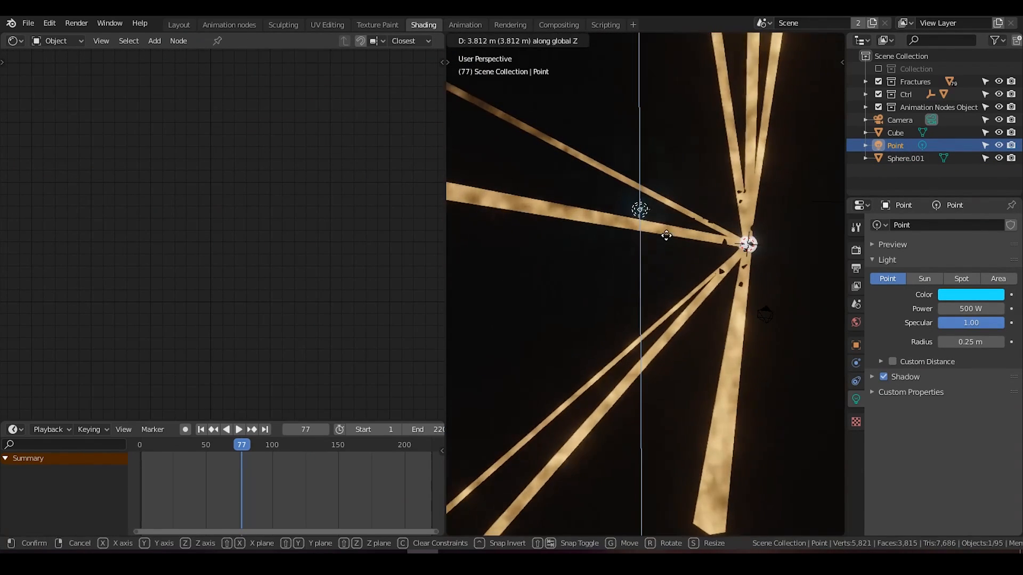
click(667, 232)
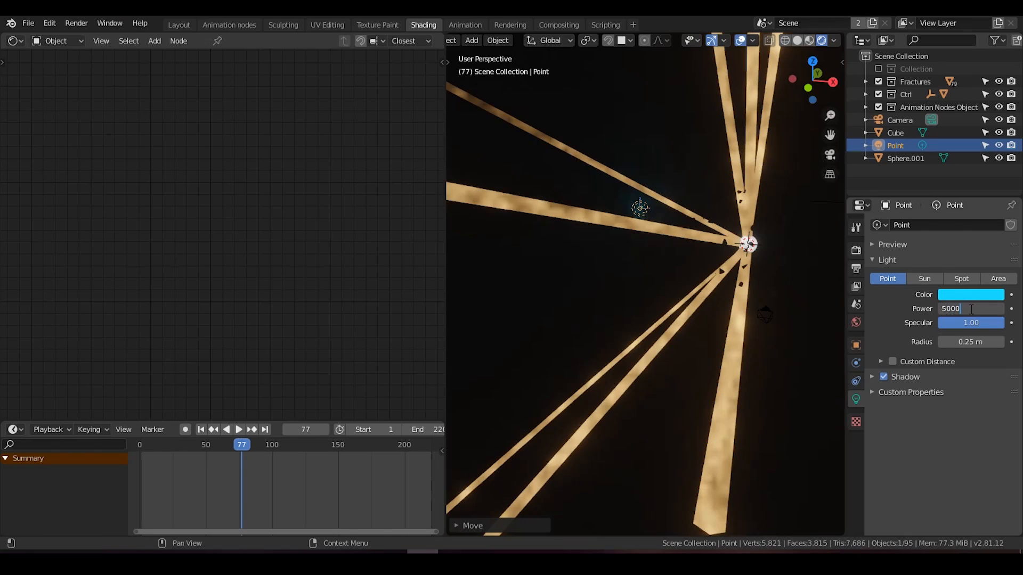
Step: Set the point light's power to 5000 W and view its blue glow in the volume from further away
click(971, 309)
text(5000)
key(Return)
middle_drag(741, 250, 702, 262)
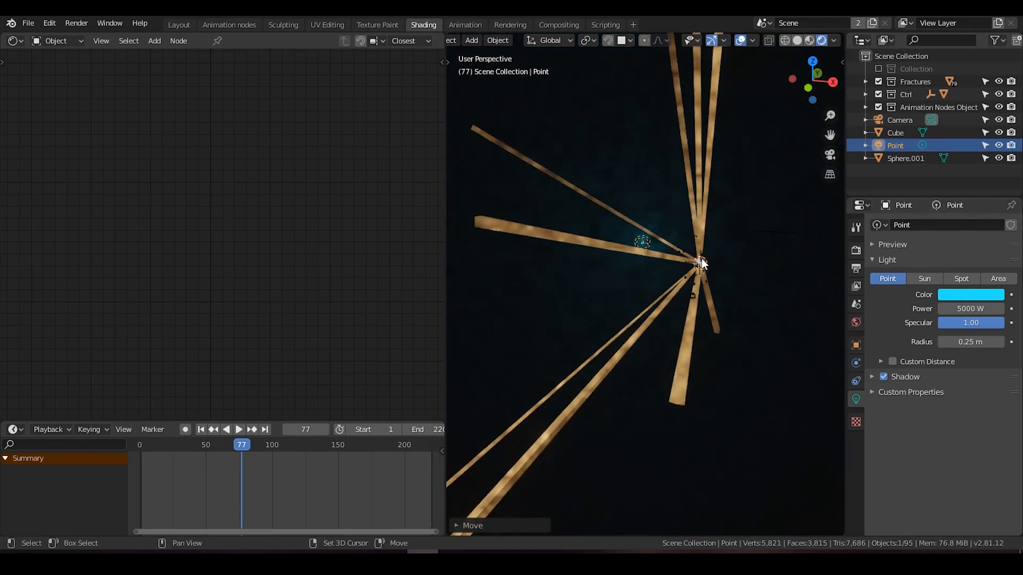
Step: Duplicate the blue point light along the X axis to about 17 m on the explosion's opposite side and check it through the camera
key(shift+d)
key(x)
click(837, 270)
middle_drag(768, 283, 745, 294)
key(KP_0)
scroll(698, 291, down, 2)
scroll(703, 281, up, 3)
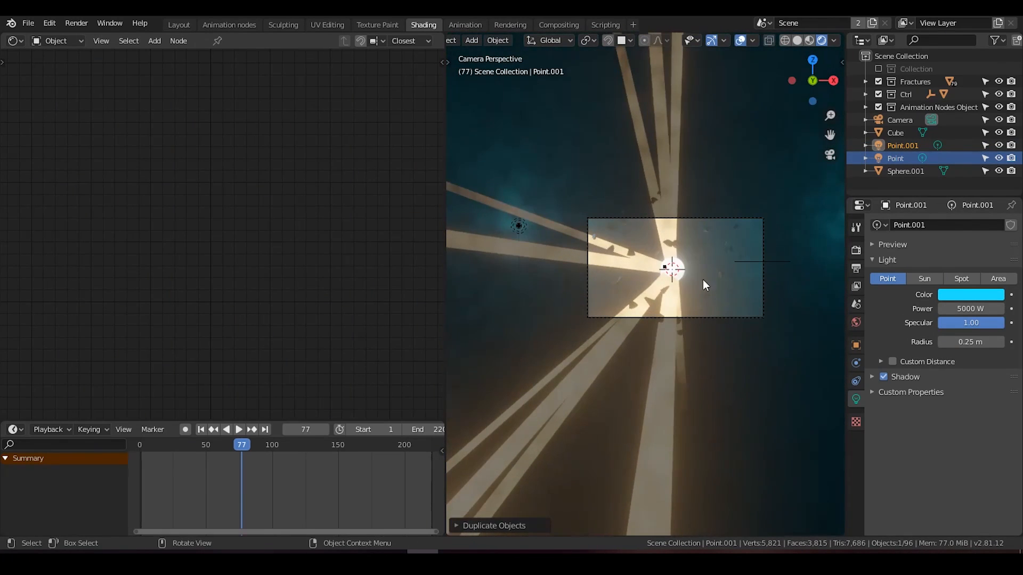
Step: Select a light streak and set its material's emission strength to 5
click(667, 226)
click(667, 226)
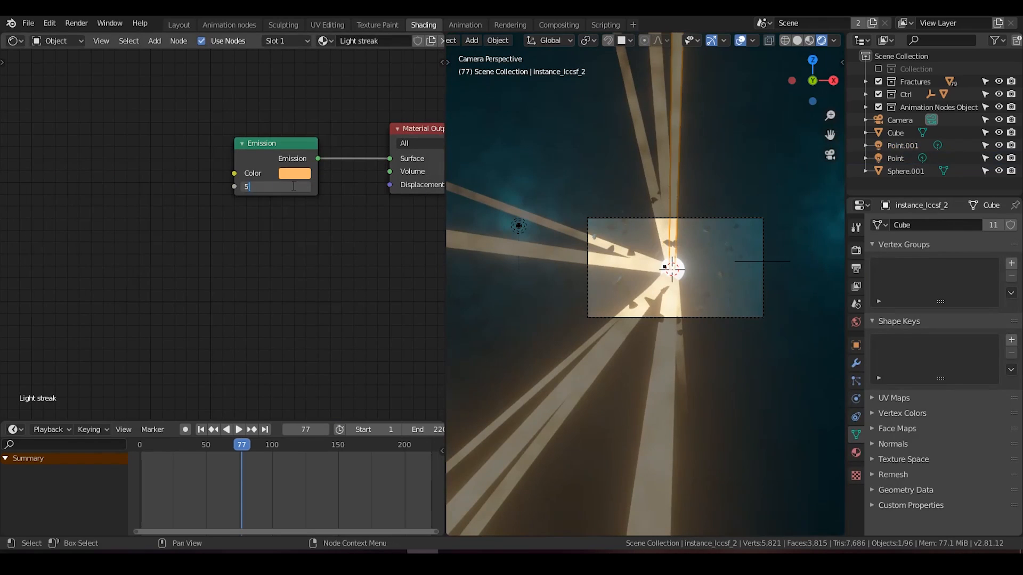
text(5)
key(Return)
Step: Change the Light streak material's emission color to a paler, less saturated orange
click(293, 174)
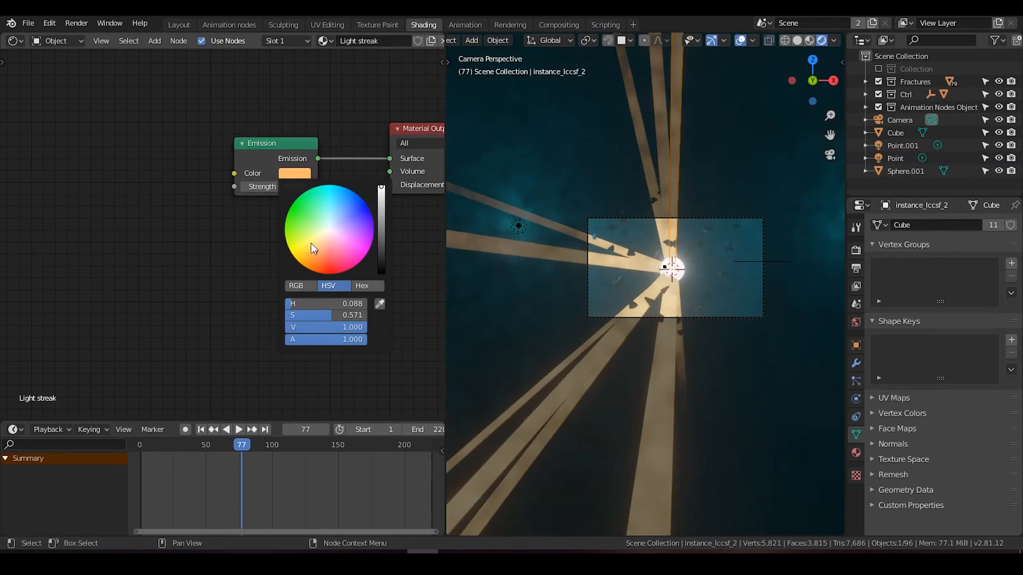
click(323, 239)
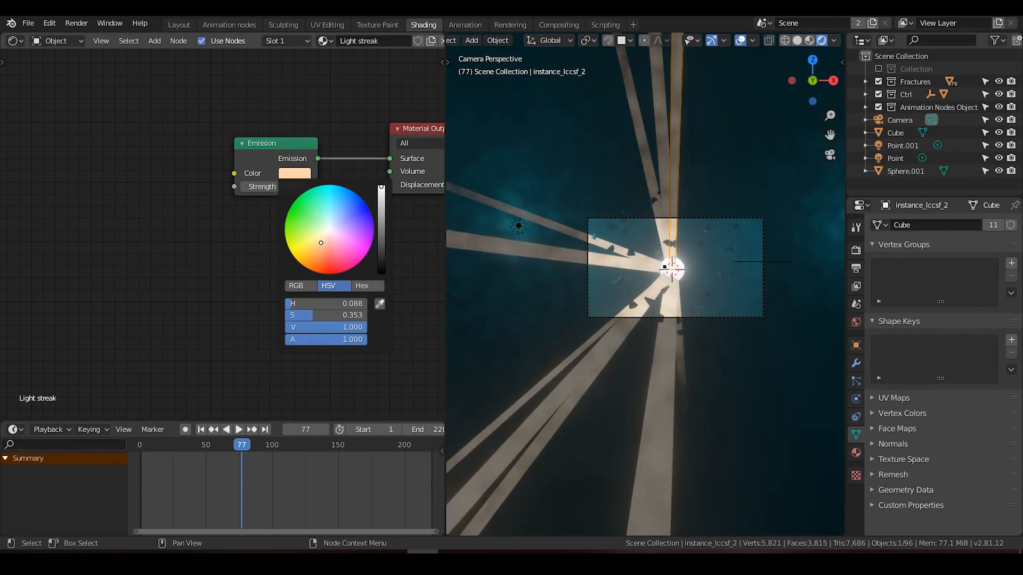
scroll(543, 270, up, 3)
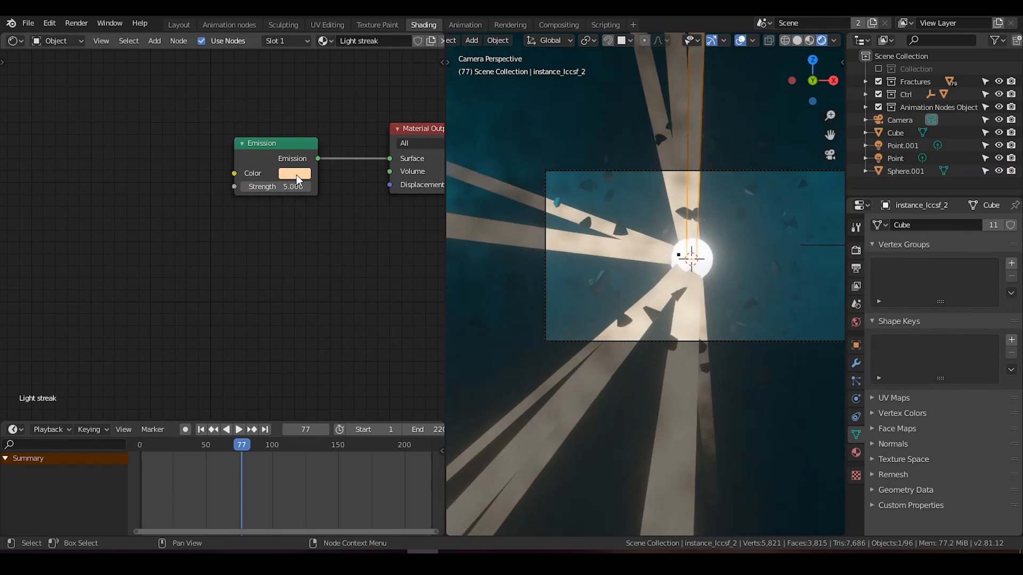
click(296, 175)
drag(318, 244, 320, 248)
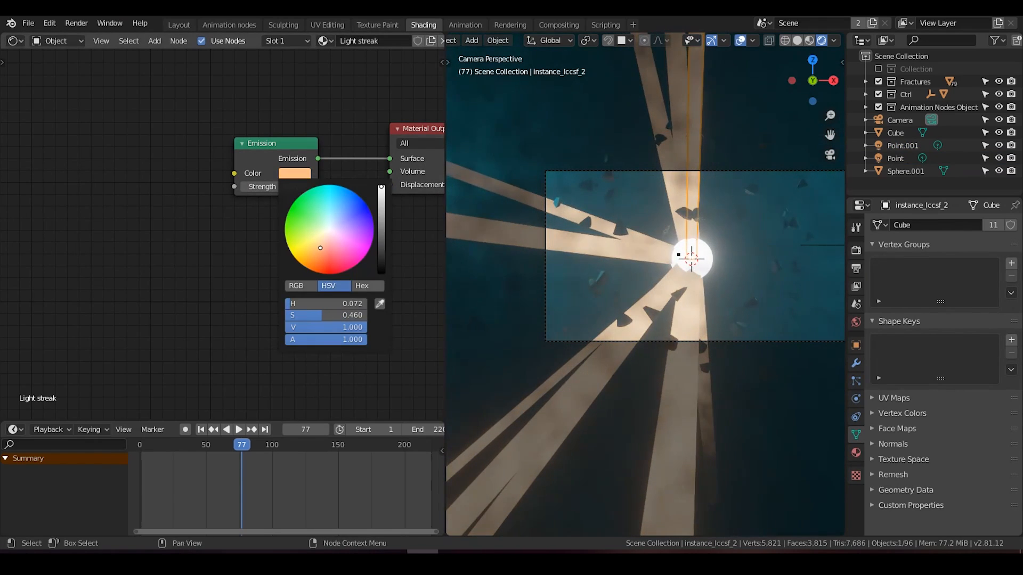
click(296, 174)
middle_drag(222, 200, 133, 246)
scroll(667, 244, down, 3)
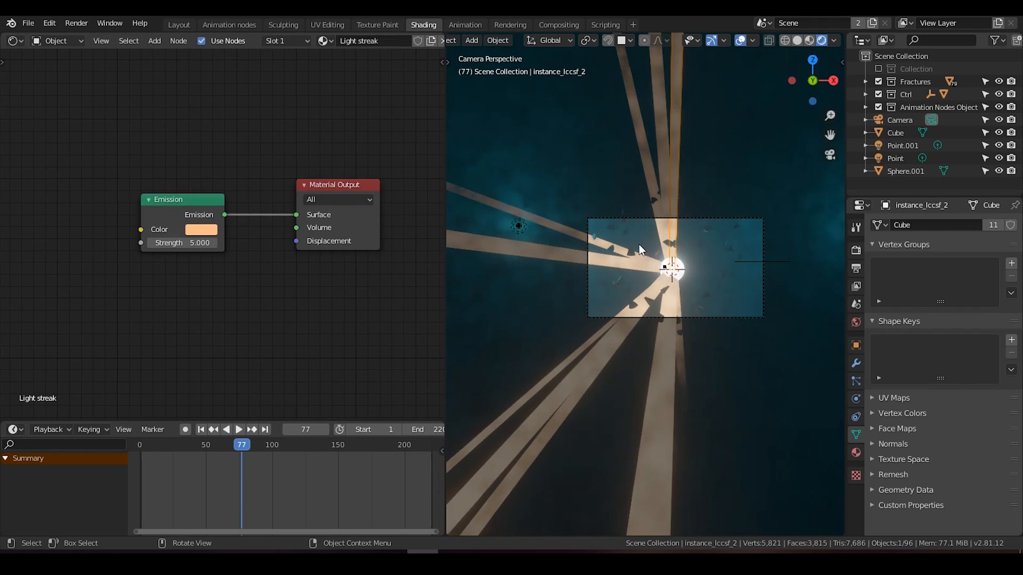
Step: Select the volume cube and move its color ramp's black stop to position 0.536
scroll(649, 276, up, 3)
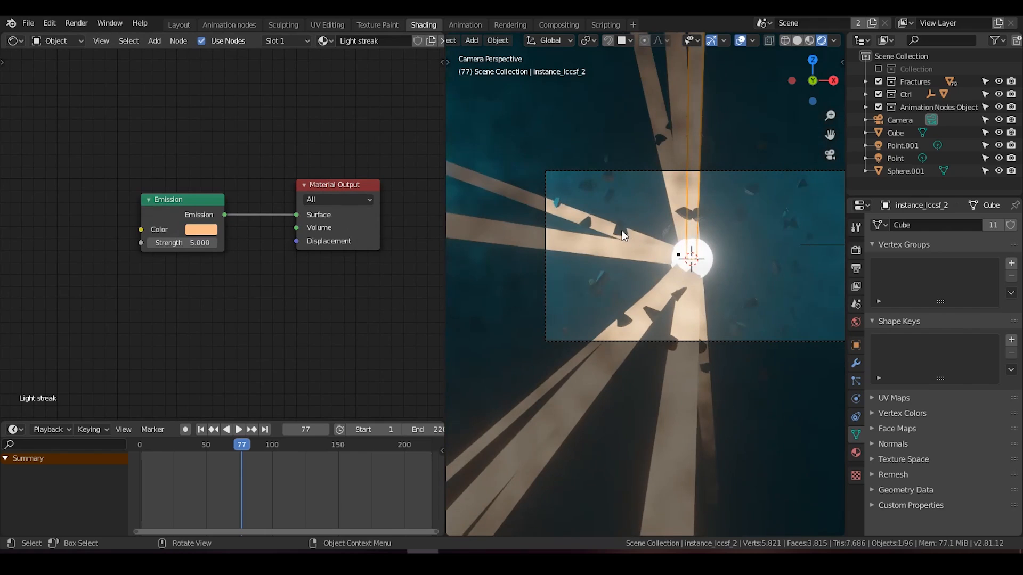
click(622, 231)
scroll(699, 308, up, 3)
middle_drag(96, 281, 226, 223)
click(621, 145)
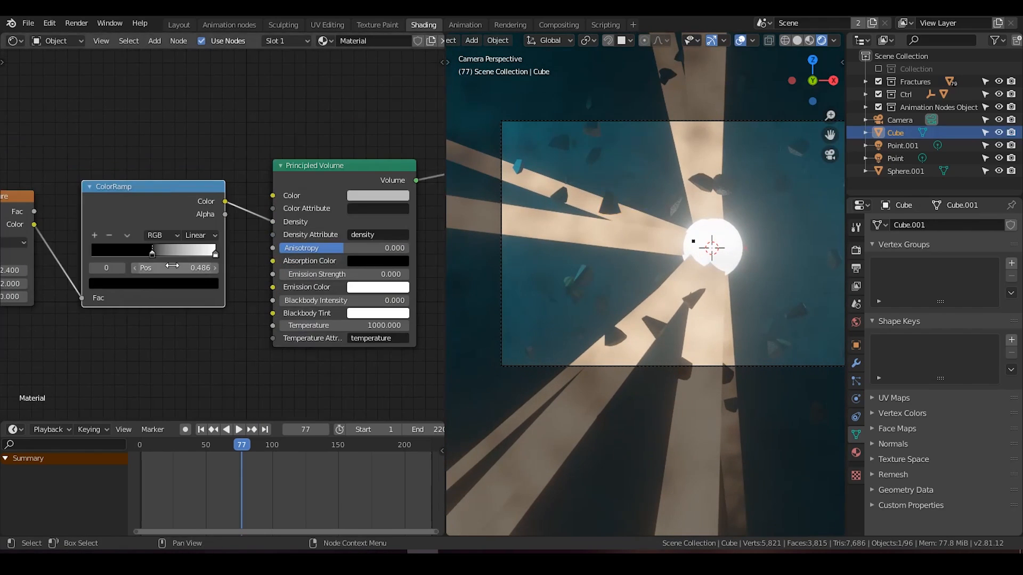
middle_drag(171, 265, 232, 246)
mouse_move(214, 231)
mouse_down()
mouse_move(191, 232)
mouse_move(222, 232)
mouse_up()
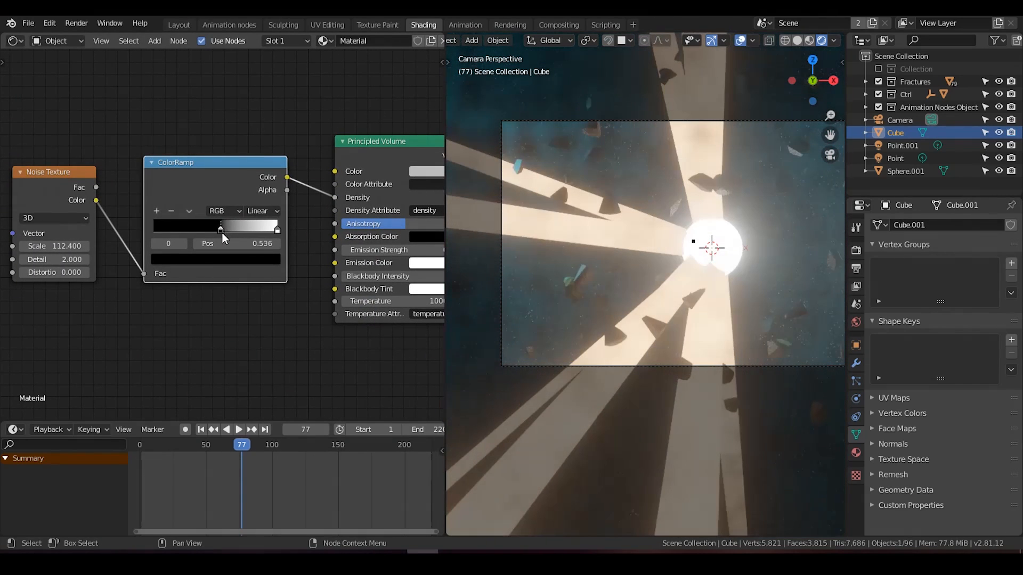
Step: Set the volume's color ramp interpolation to Ease and move the black stop to position 0.495
click(263, 211)
click(269, 224)
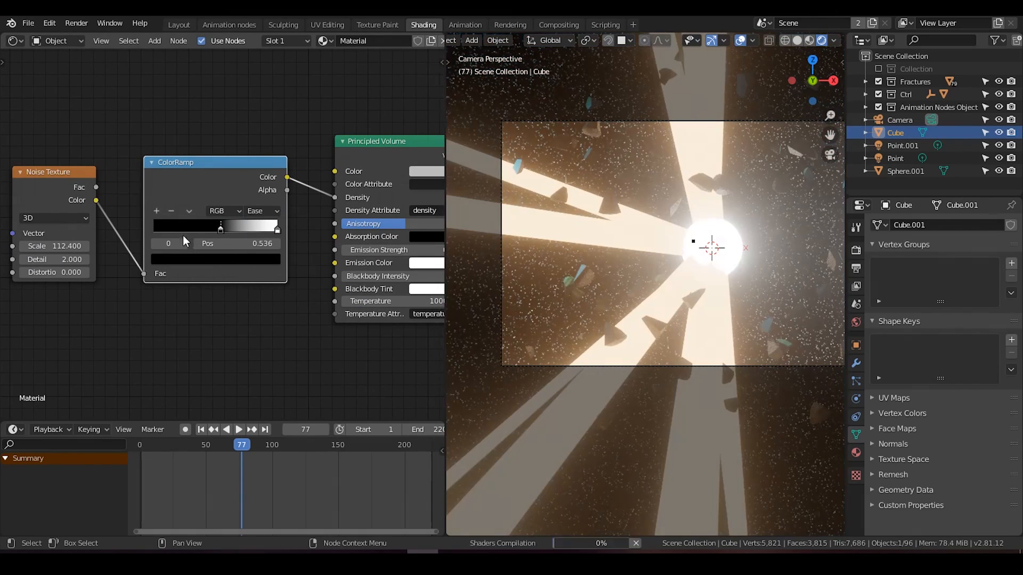
mouse_move(219, 231)
mouse_down()
mouse_move(189, 230)
mouse_move(216, 227)
mouse_up()
scroll(705, 295, down, 2)
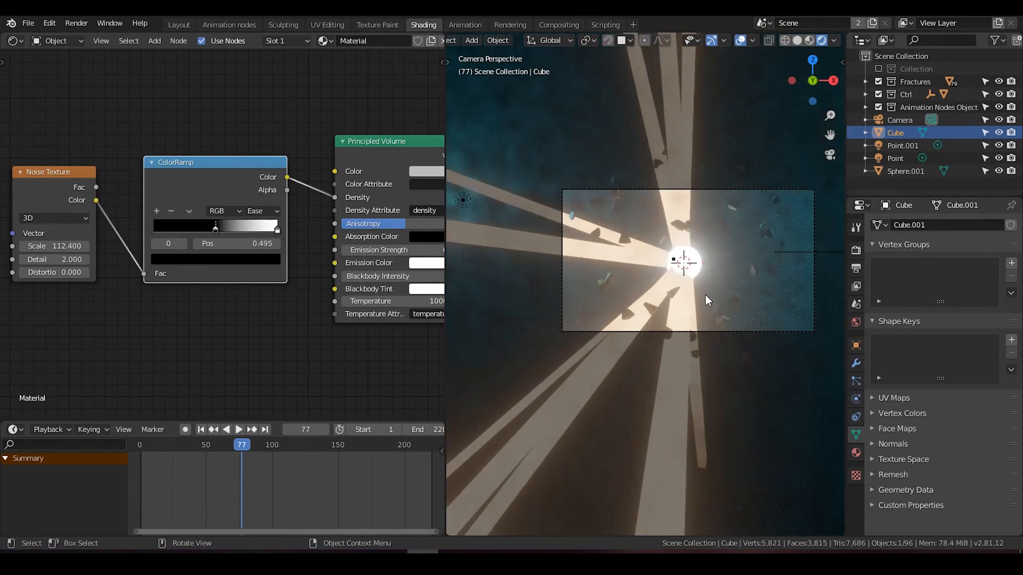
shift+middle_drag(685, 325, 644, 324)
Step: Examine the Eevee volumetrics settings and play the animation from the first frame, returning to frame 1
click(856, 251)
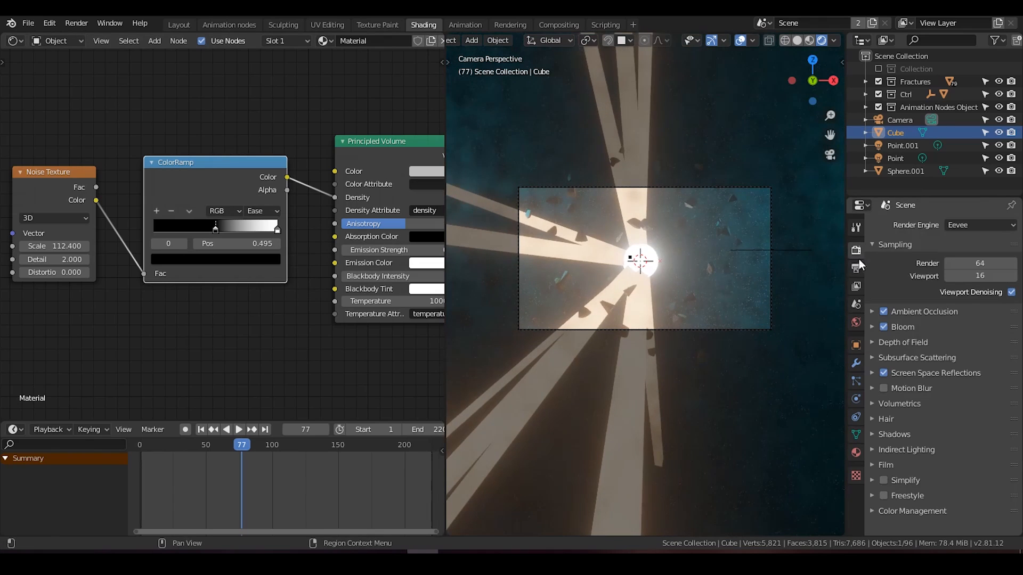
click(880, 403)
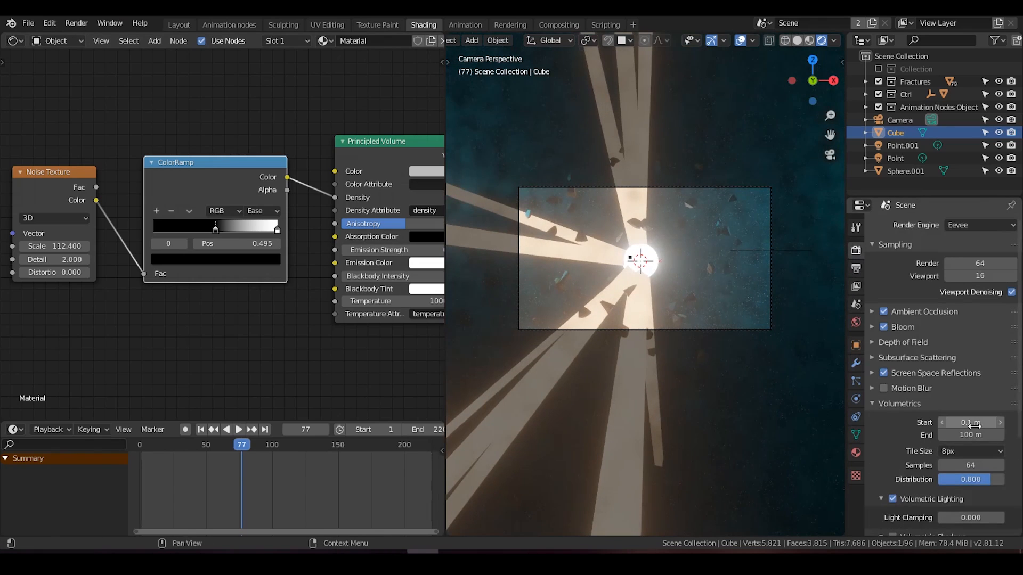
scroll(909, 456, down, 2)
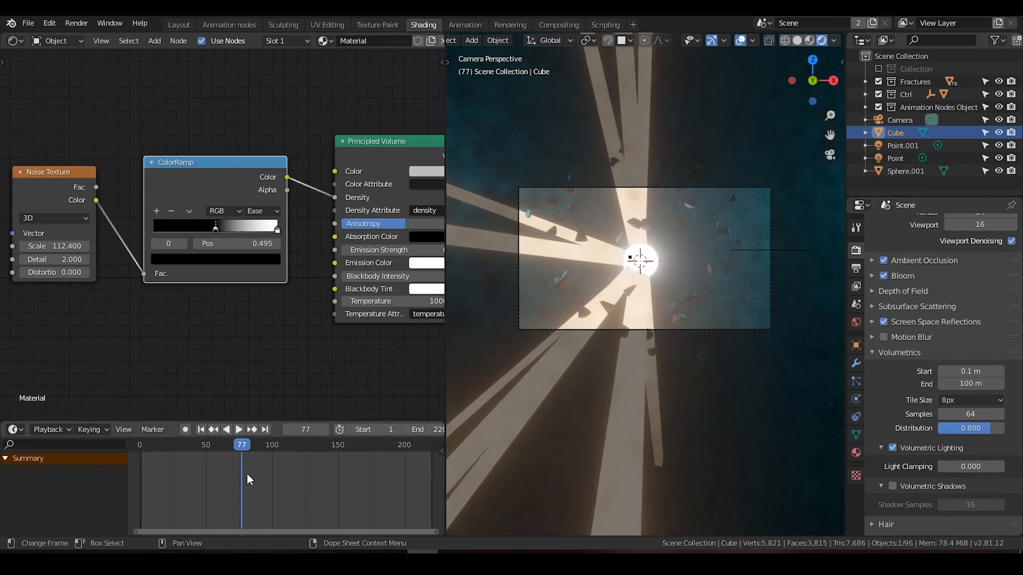
click(207, 430)
click(237, 430)
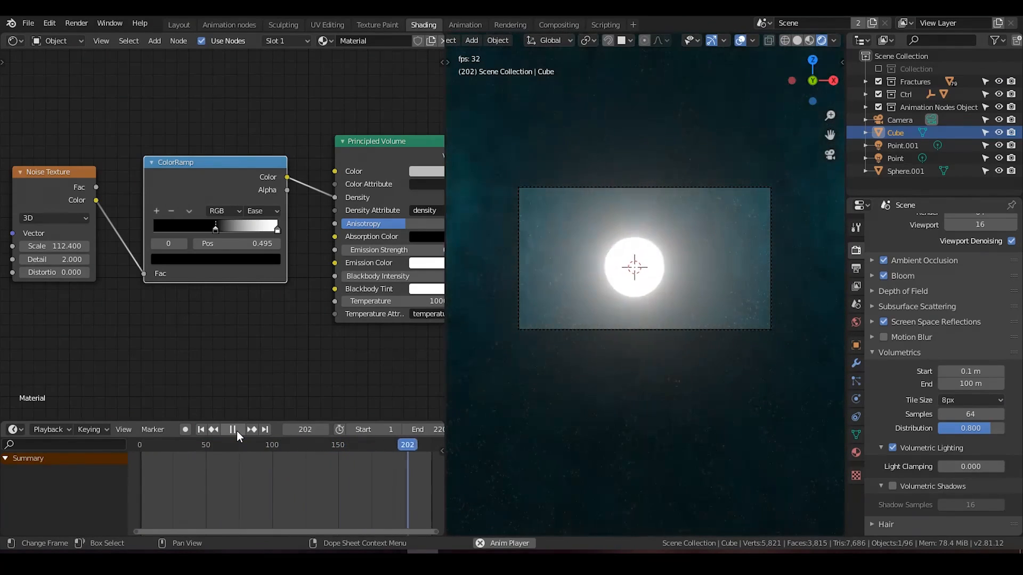
click(205, 431)
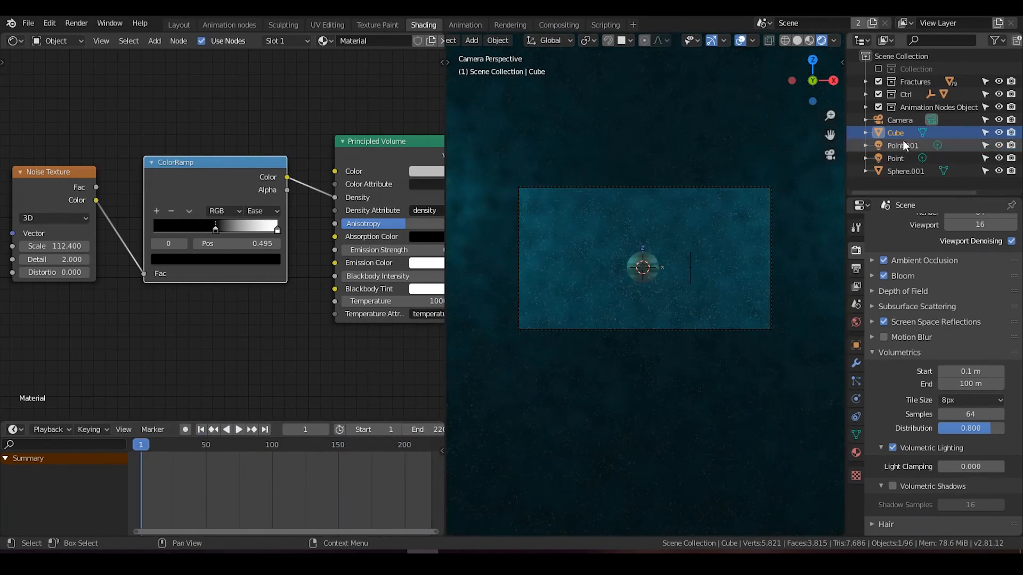
Step: Select the ctrl empty in the Ctrl collection and examine the Animation Nodes tree before returning to the Shading workspace
click(866, 95)
click(905, 119)
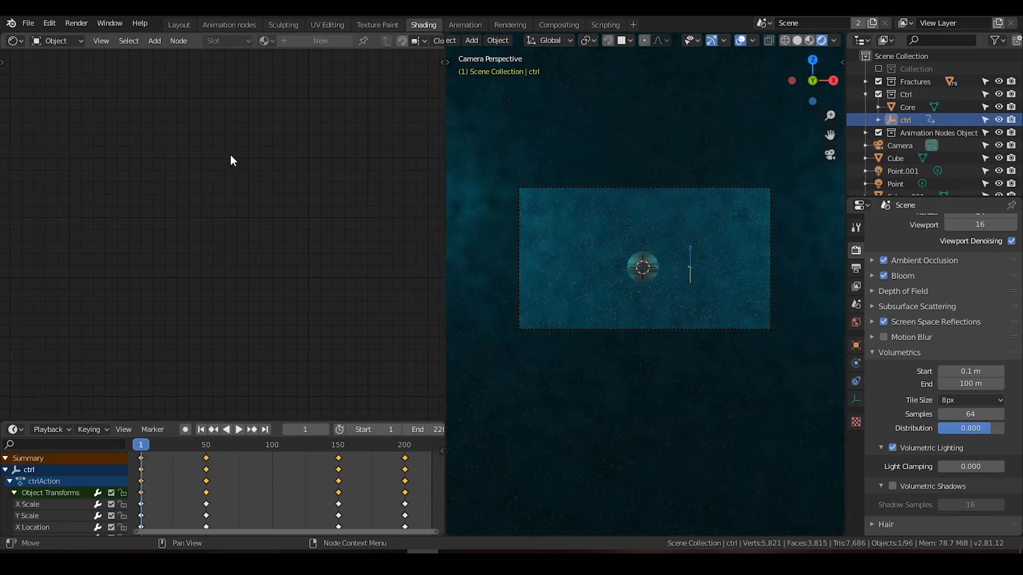
click(222, 24)
scroll(244, 235, up, 3)
mouse_move(248, 242)
middle_down()
mouse_move(342, 204)
mouse_move(229, 233)
middle_up()
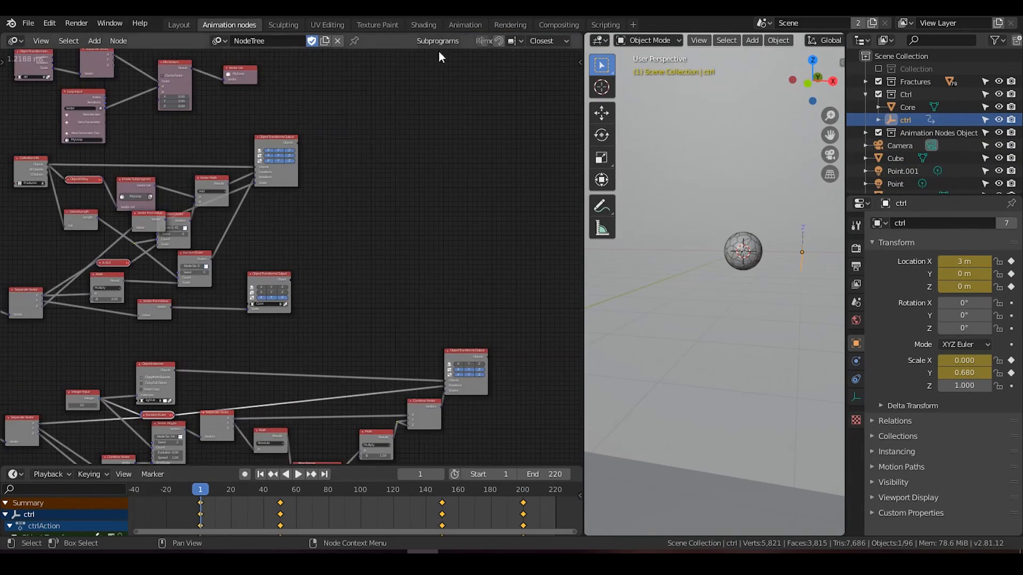
click(461, 23)
click(418, 24)
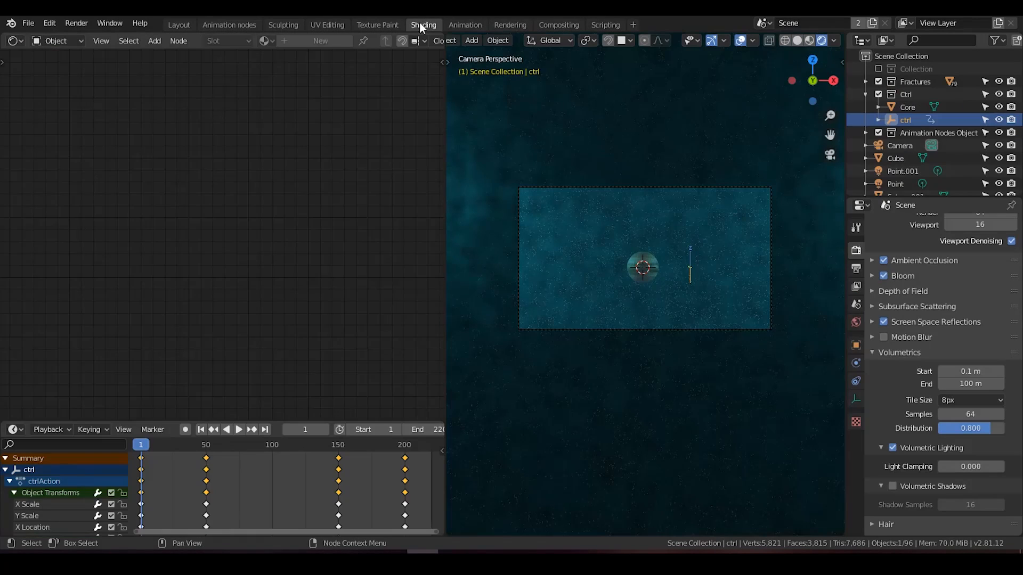
Step: Reselect the ctrl empty and show its object transform properties
click(909, 134)
click(907, 121)
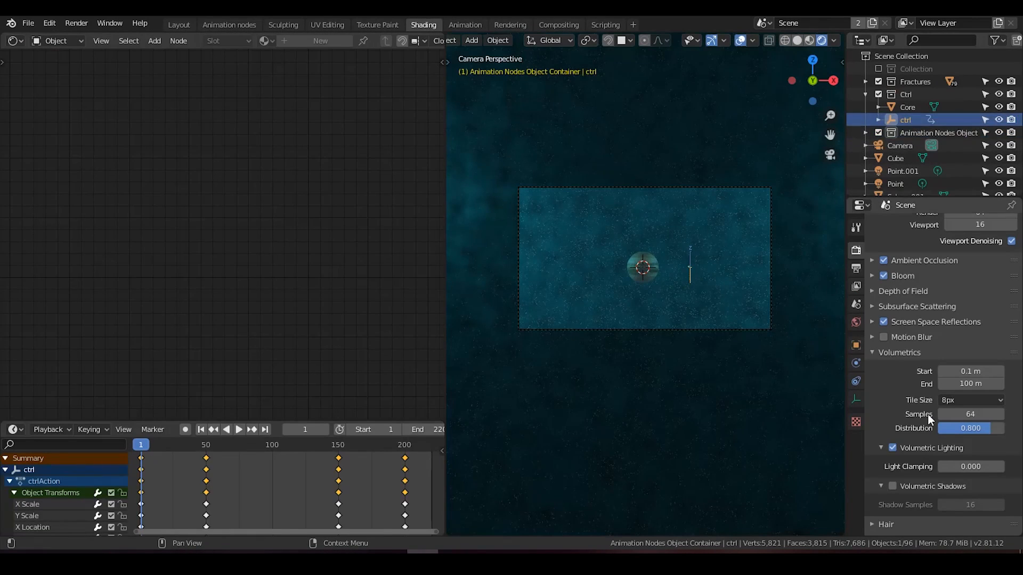
scroll(928, 414, down, 4)
scroll(876, 265, up, 5)
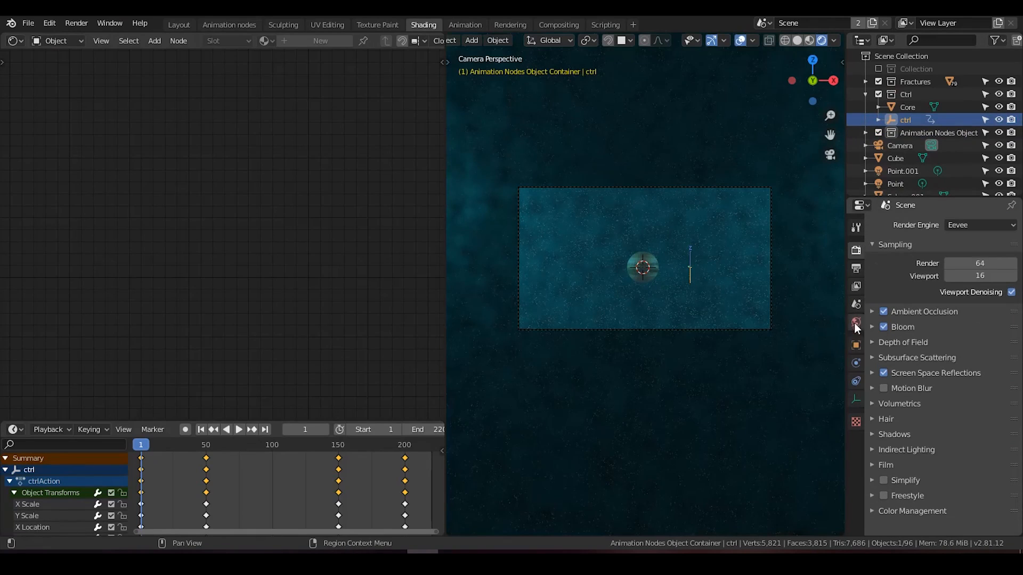
click(856, 345)
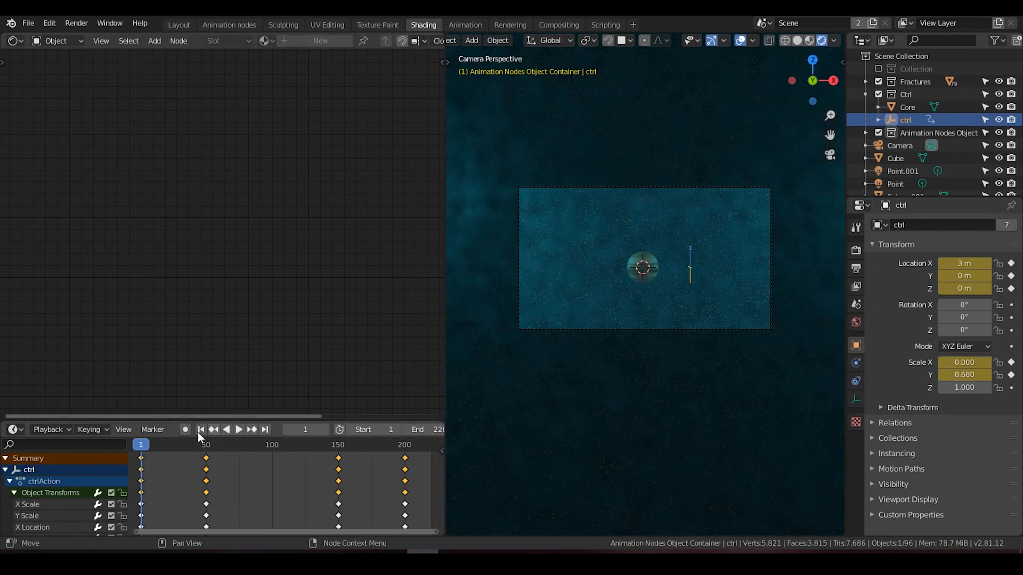
Step: Enlarge the timeline and keyframe the ctrl empty's scale with Z at 1 on frame 1
drag(196, 421, 297, 315)
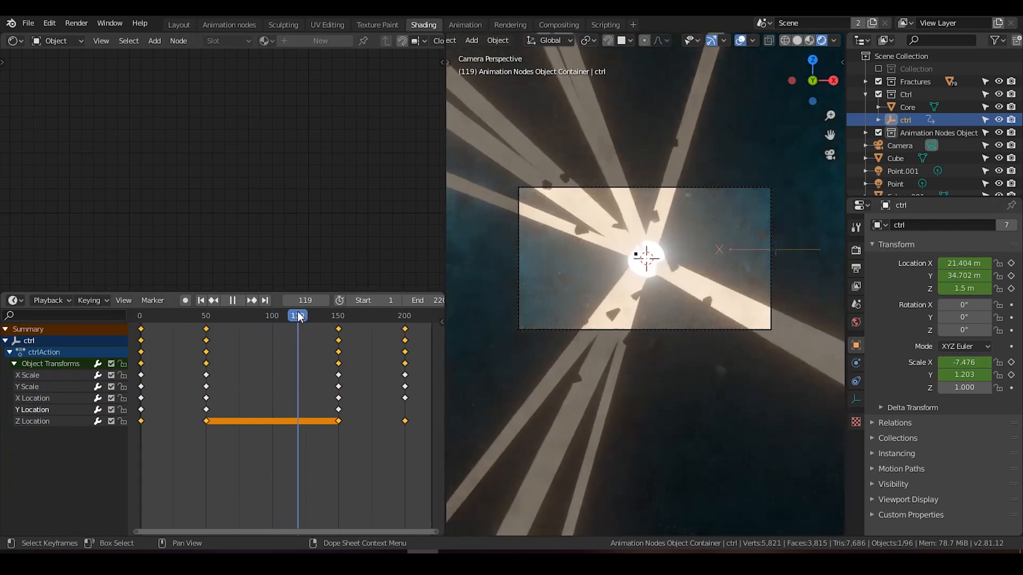
scroll(611, 217, down, 2)
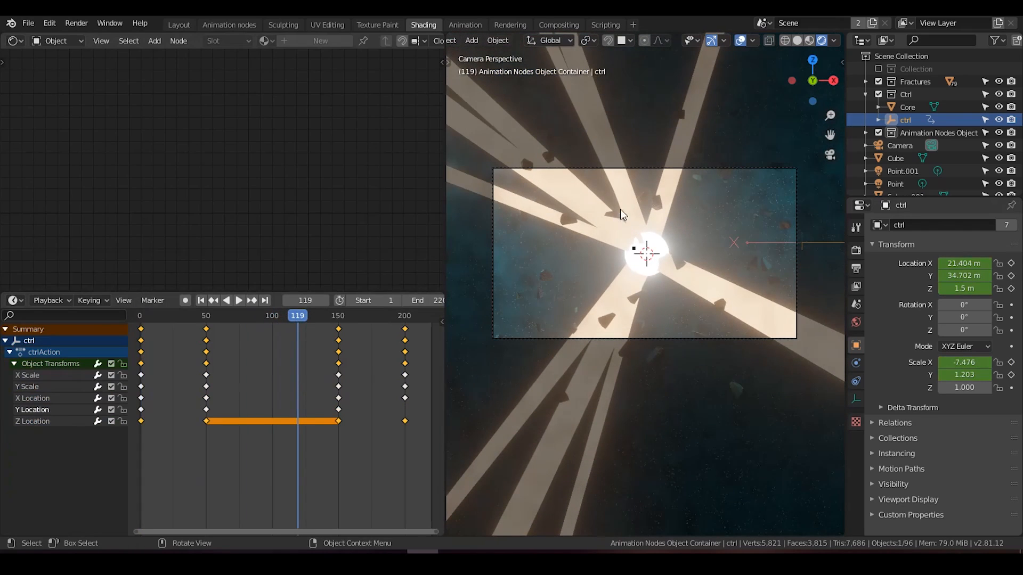
click(200, 300)
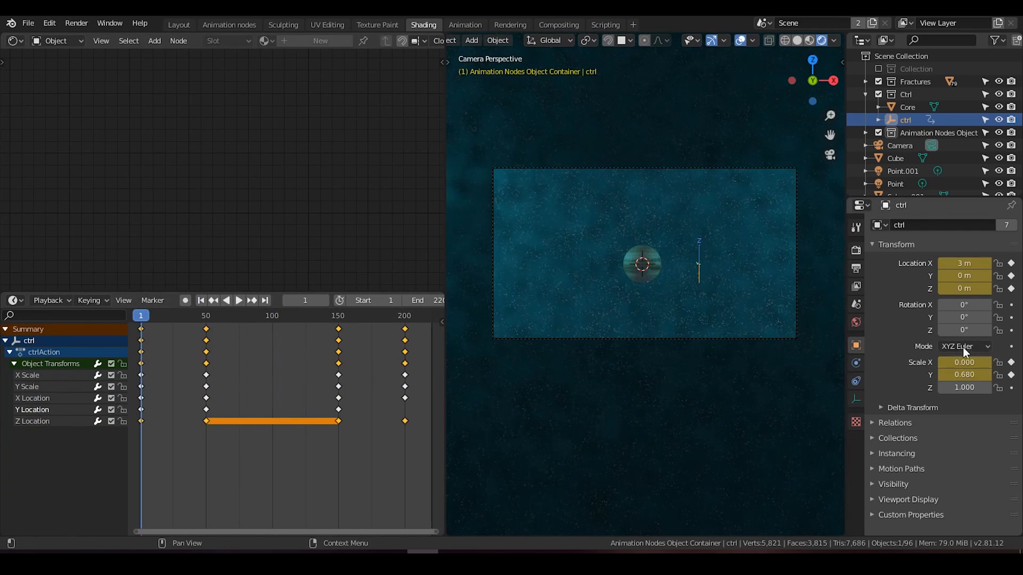
key(i)
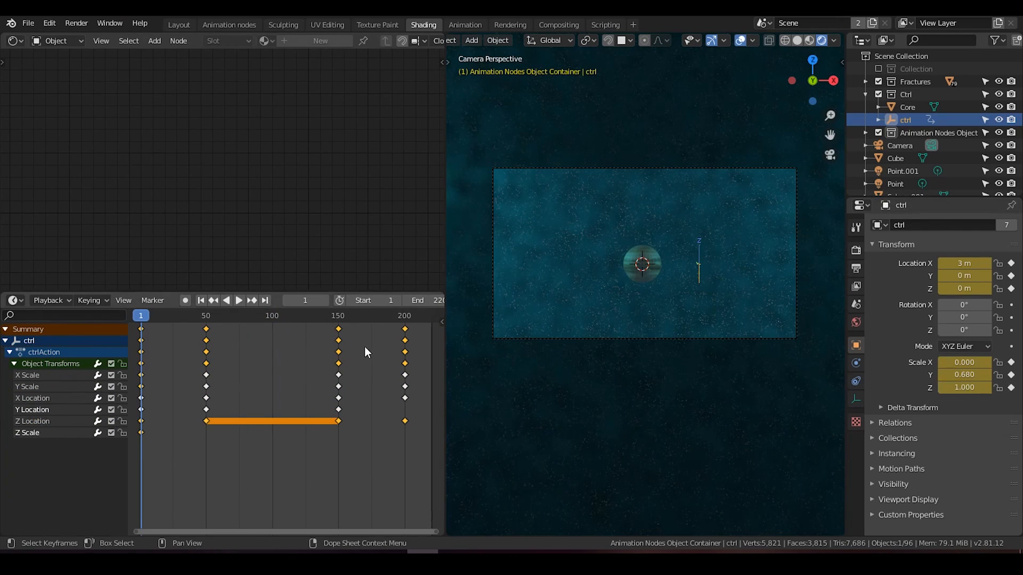
Step: Set the ctrl empty's Z scale to 1.5 at frame 50 and keyframe it
click(252, 300)
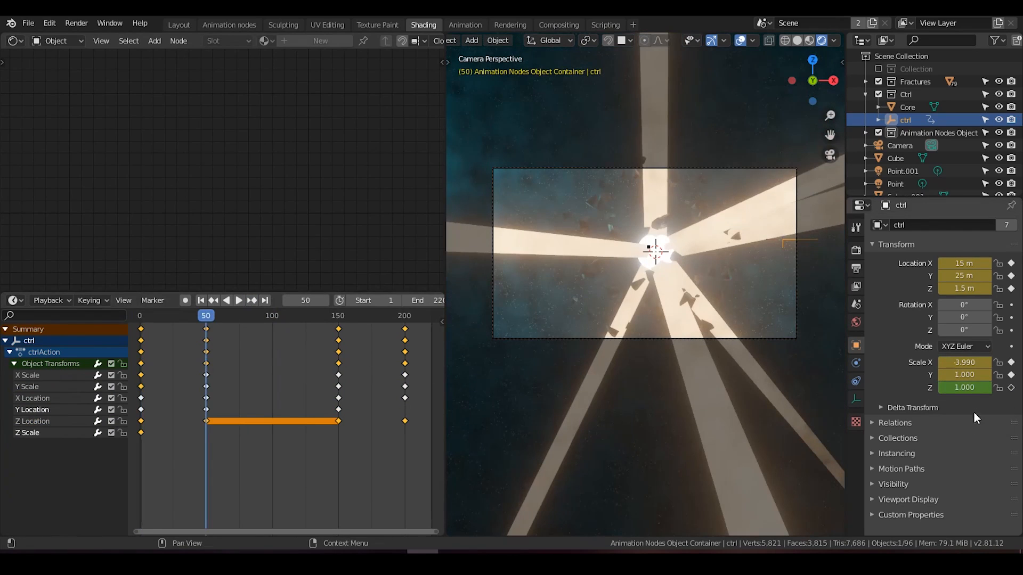
text(.5)
key(Return)
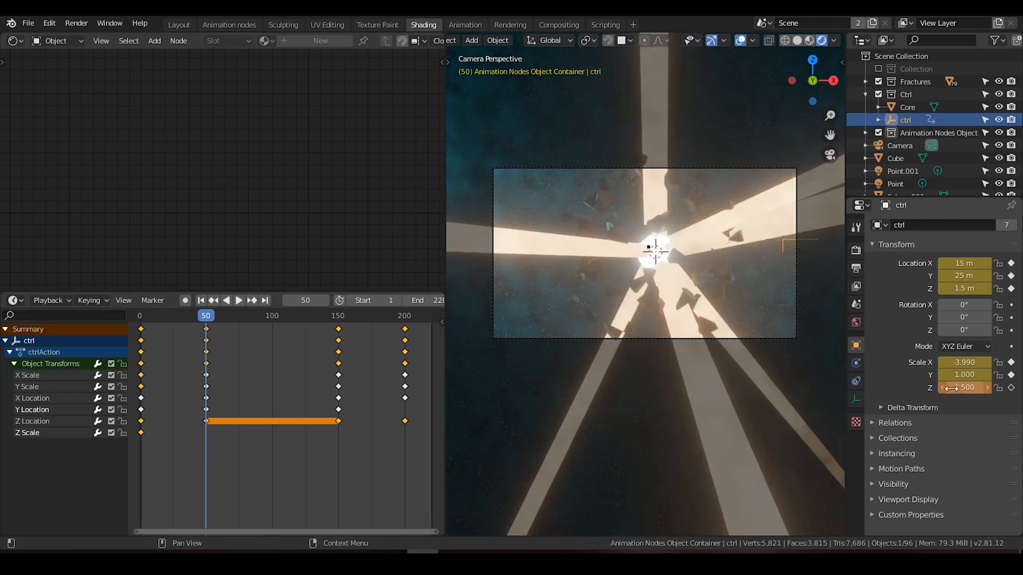
scroll(692, 265, up, 4)
scroll(696, 267, down, 1)
key(i)
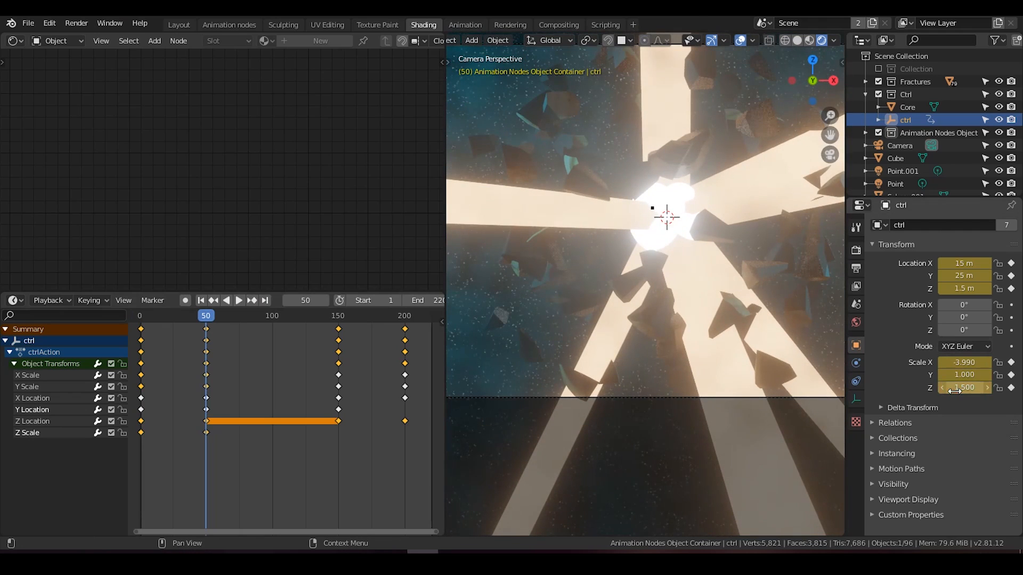
Step: Keyframe the ctrl empty's Z scale at 1.5 on frame 150 and at 1 on frame 200
click(252, 300)
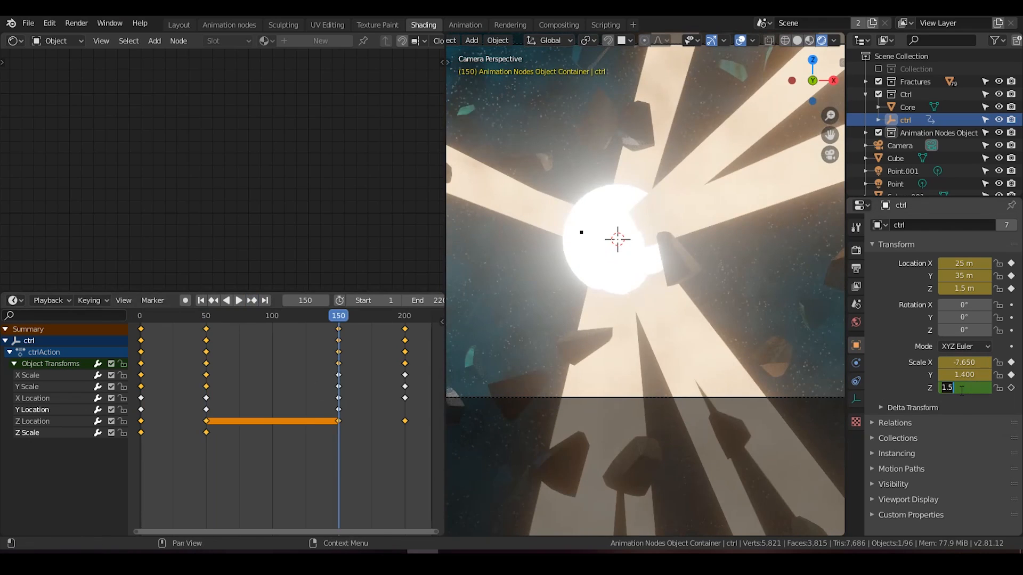
key(i)
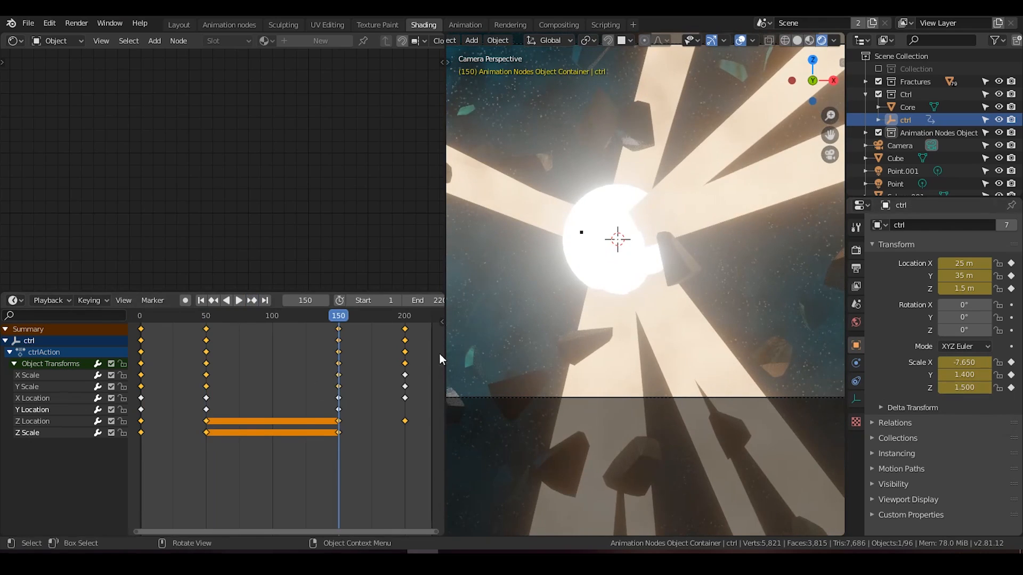
click(254, 300)
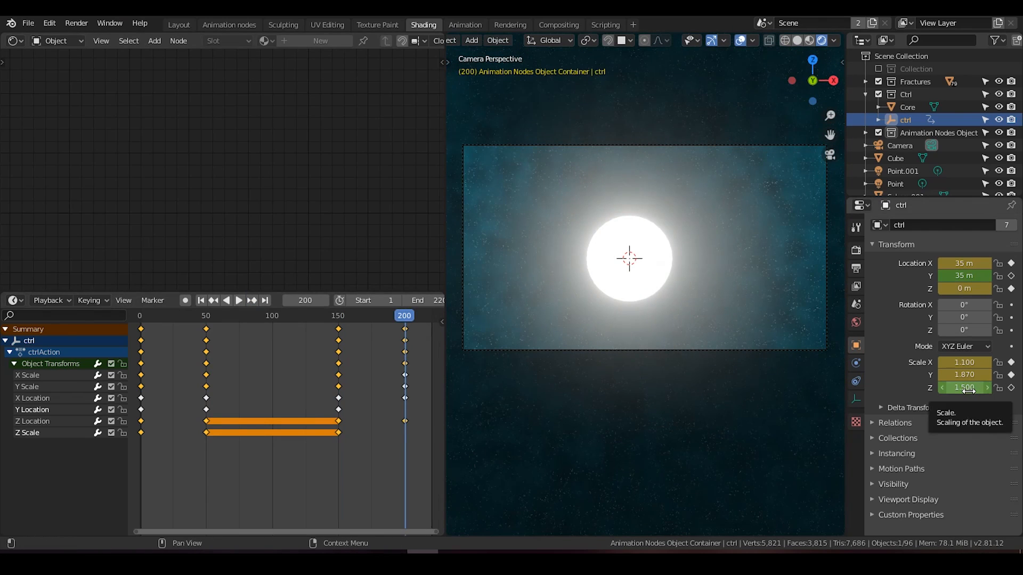
key(i)
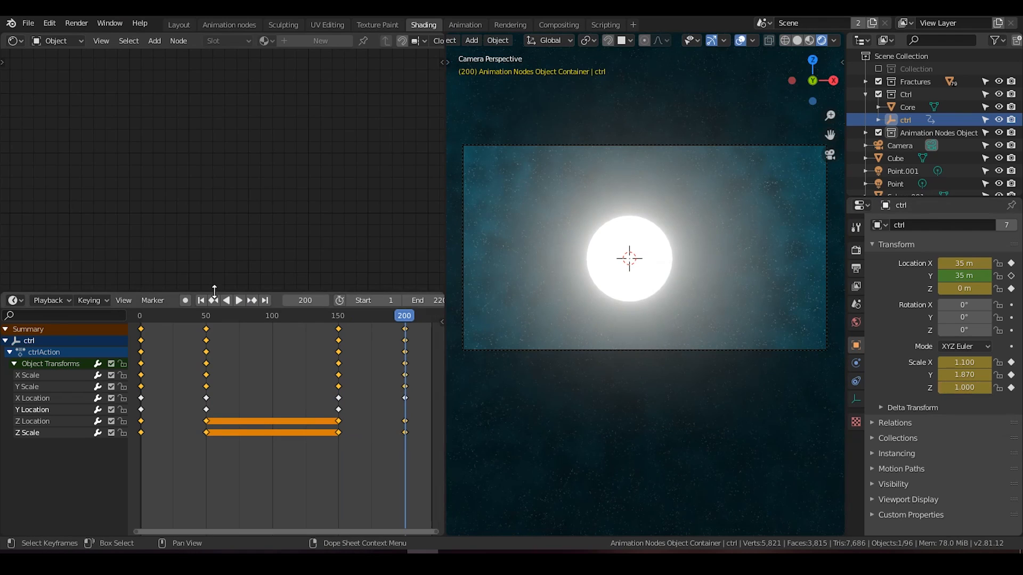
Step: Play the animation from frame 1 to review the fragment scaling, viewing the scene from further away
click(201, 301)
click(238, 301)
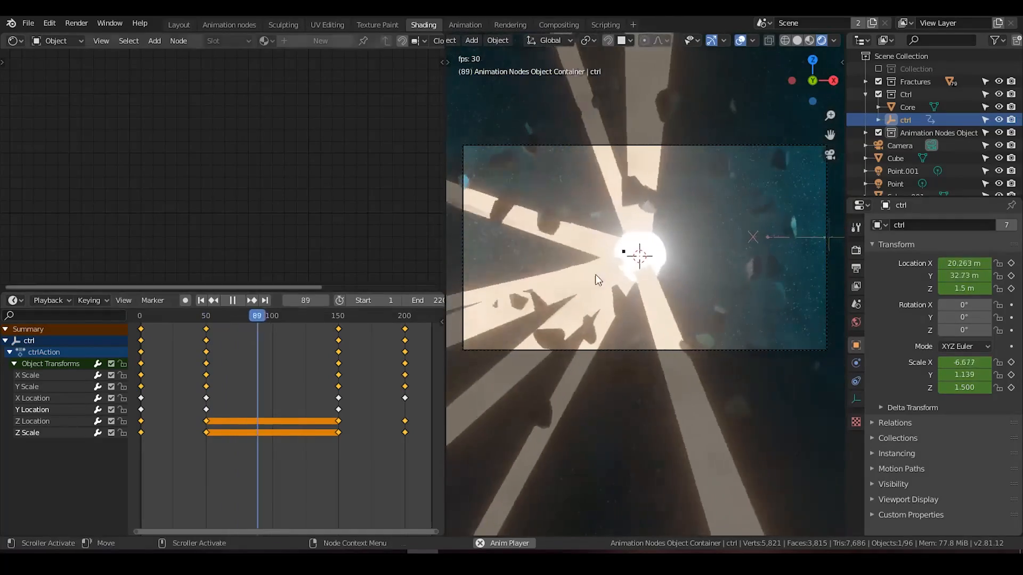
scroll(700, 281, down, 3)
scroll(699, 281, down, 2)
Step: Adjust the hue of the Point.001 light in its light color settings
click(900, 170)
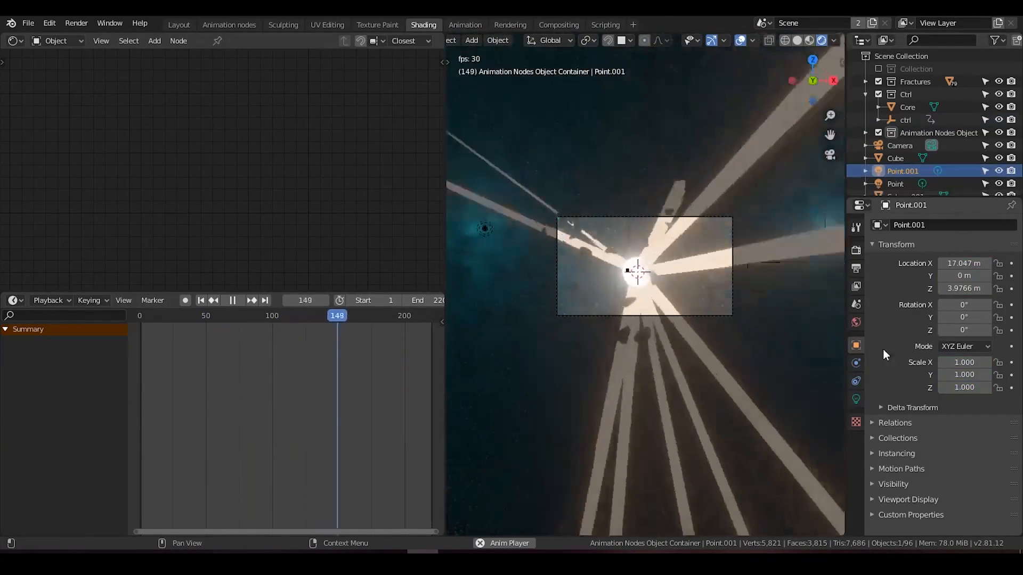
click(856, 399)
click(971, 294)
drag(929, 152, 942, 154)
Step: Change the color of the Point light to a saturated blue
click(897, 182)
click(964, 298)
drag(943, 163, 969, 139)
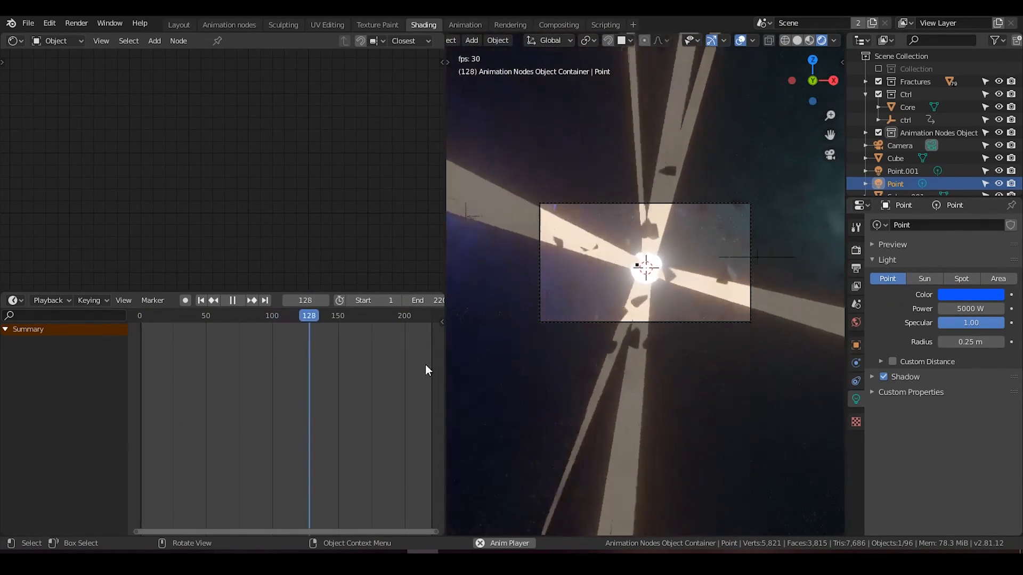
Step: Stop playback, select a light streak and set its material's emission strength to 15
key(space)
scroll(608, 309, up, 2)
click(667, 222)
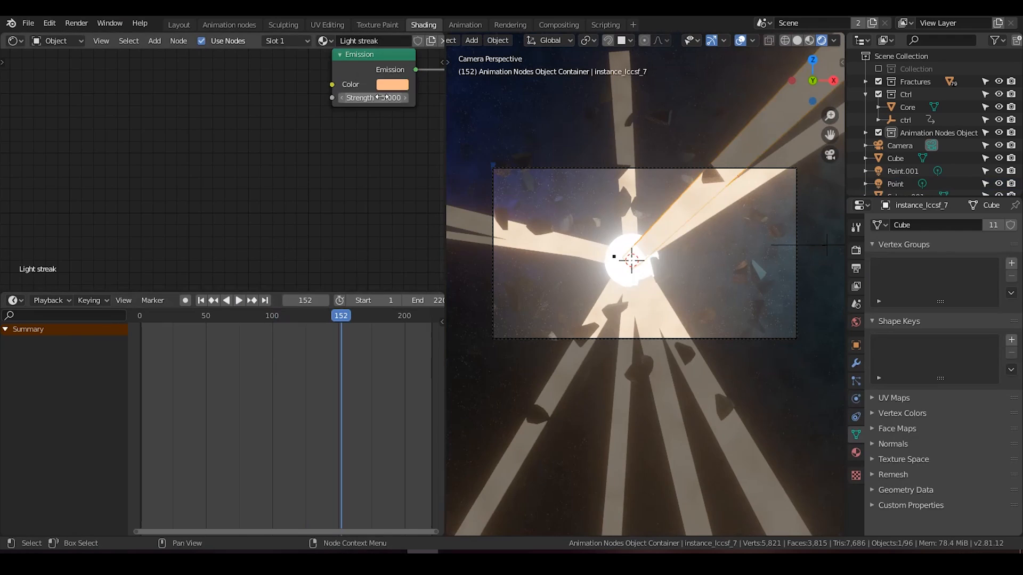
click(383, 97)
text(15)
key(Return)
Step: Reduce the Eevee bloom radius to about 2.8 in the render settings
click(856, 268)
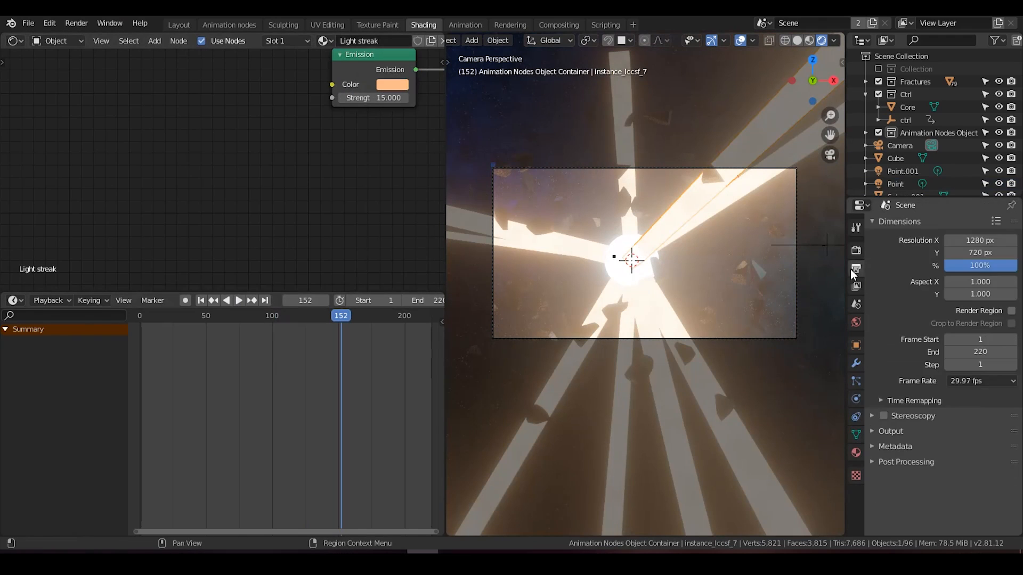
click(850, 254)
click(871, 329)
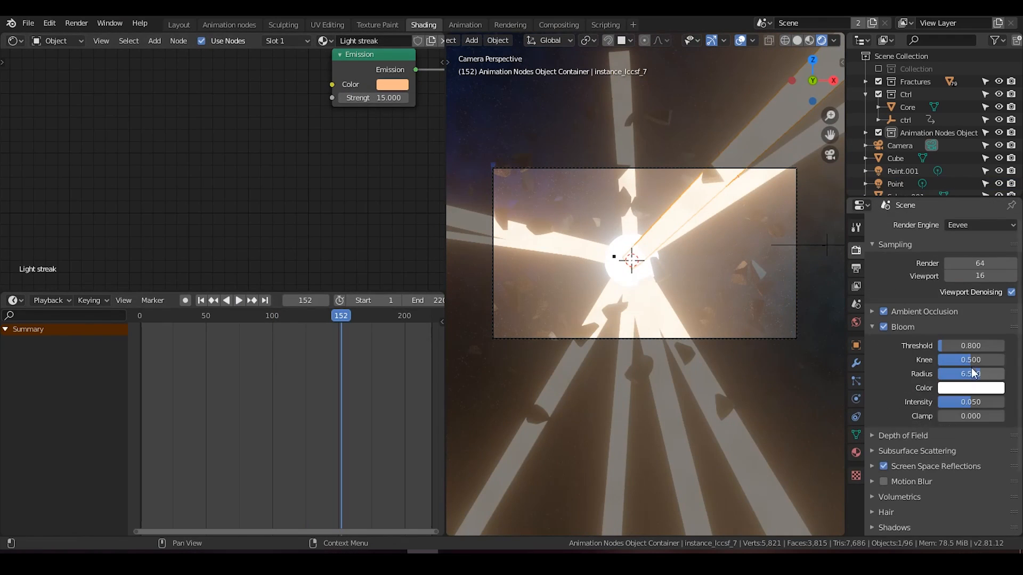
drag(977, 379, 959, 378)
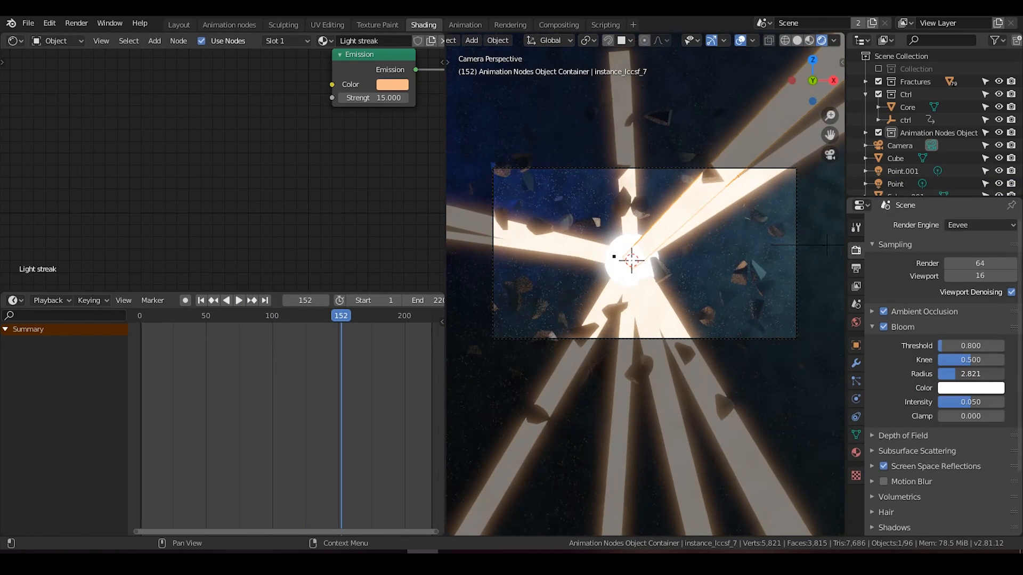
scroll(695, 295, down, 2)
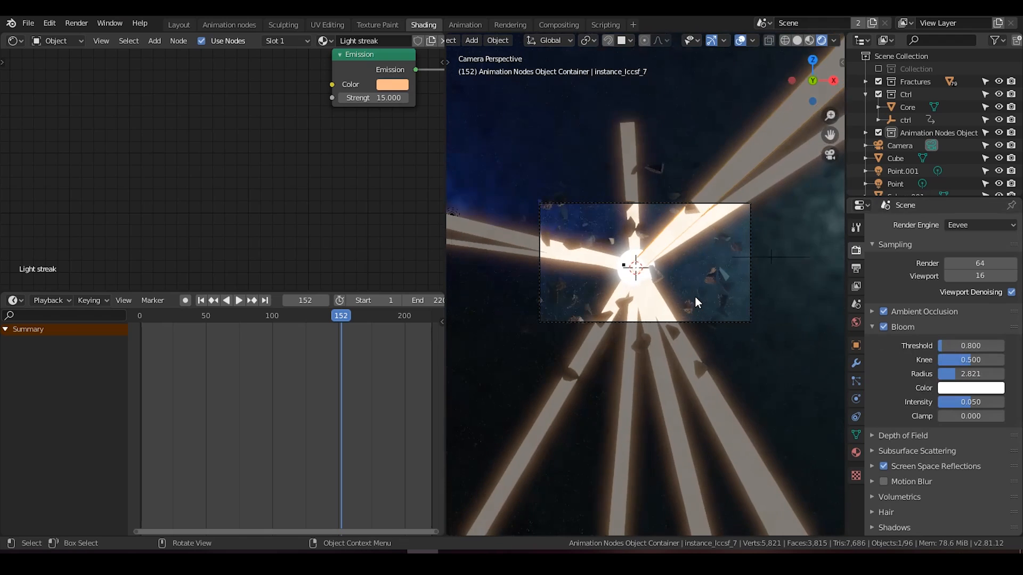
scroll(695, 296, up, 1)
scroll(638, 298, down, 1)
Step: Move the blue Point light along X and Z so it sits just outside the upper corner of the camera frame
click(481, 222)
key(g)
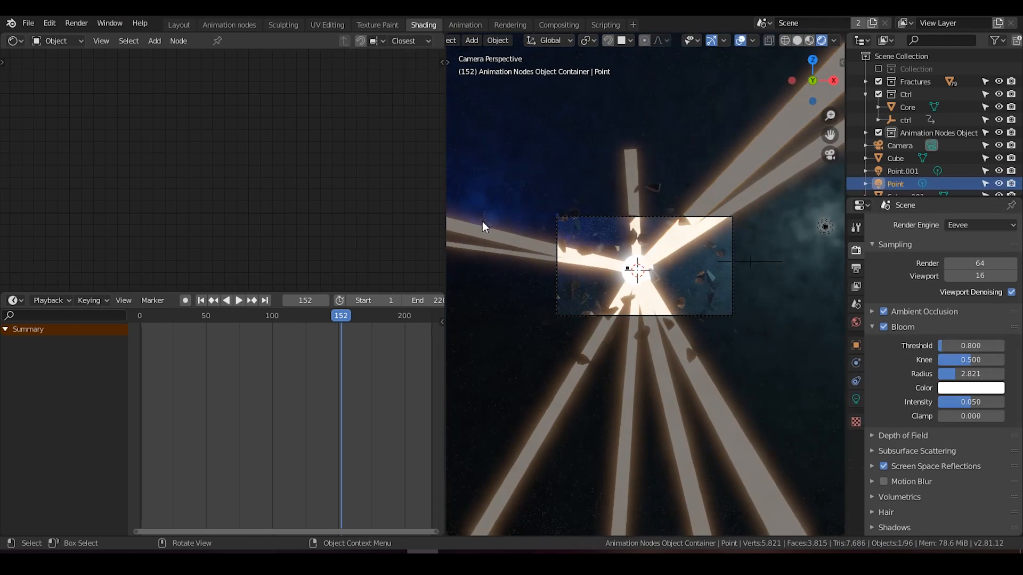
key(x)
click(554, 245)
key(g)
key(z)
click(556, 227)
key(g)
key(x)
click(563, 228)
scroll(699, 297, up, 2)
scroll(699, 298, down, 2)
Step: Move the Point.001 light along X toward the planet, closer to the camera frame
click(823, 233)
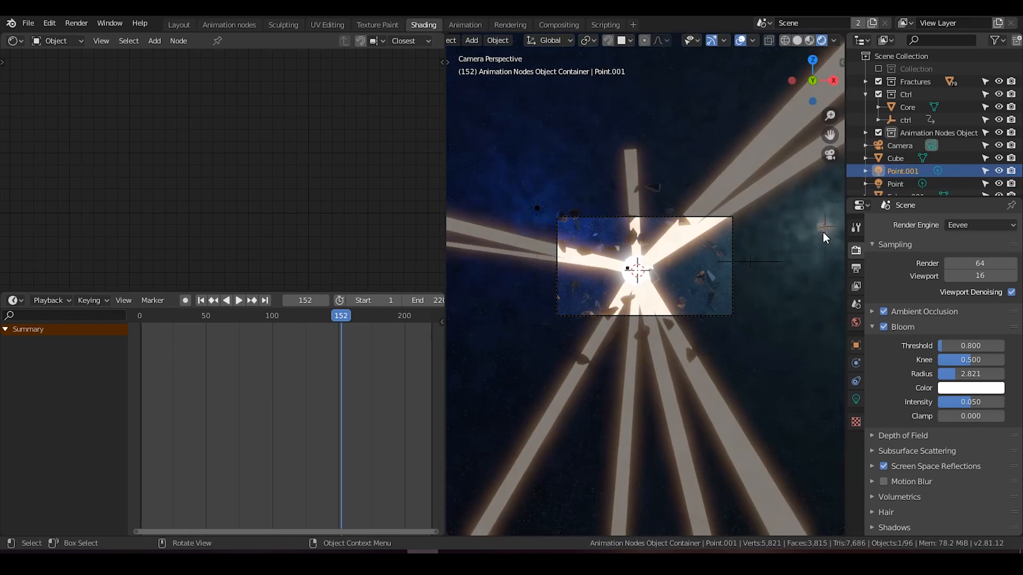
key(g)
key(x)
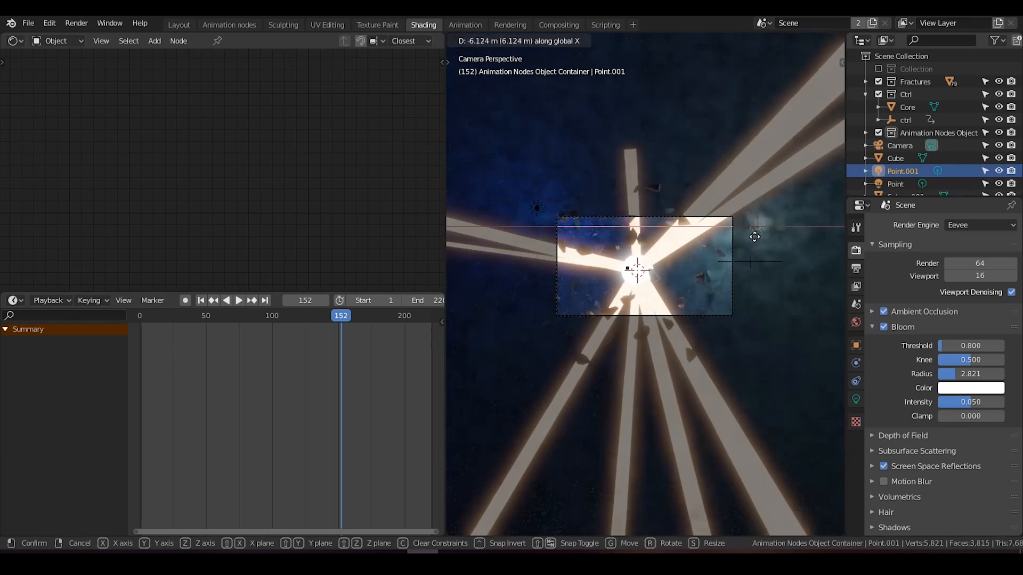
click(763, 235)
scroll(685, 324, up, 3)
scroll(682, 318, up, 1)
shift+middle_drag(682, 318, 719, 319)
scroll(699, 325, down, 2)
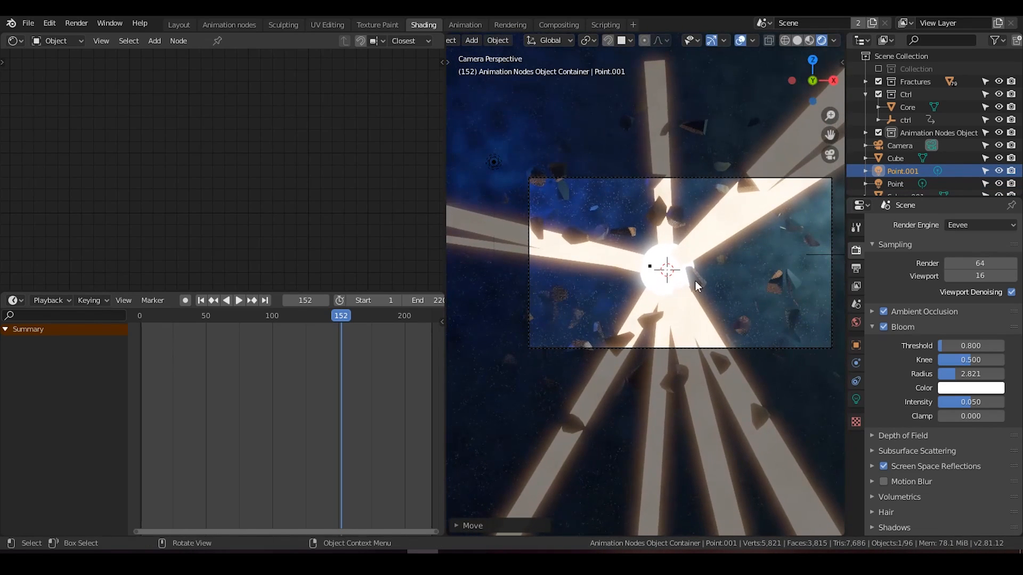
click(702, 268)
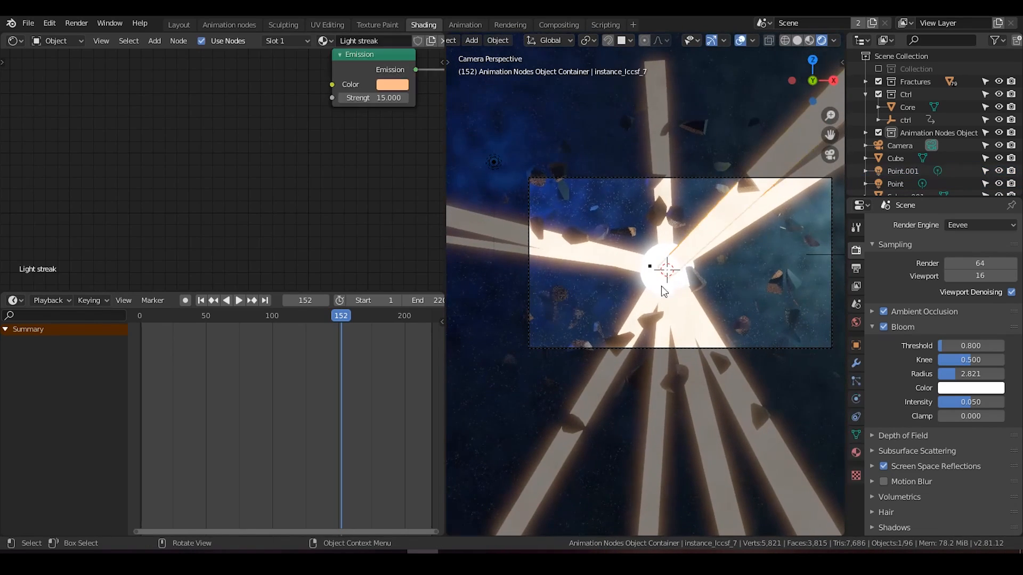
scroll(679, 315, down, 1)
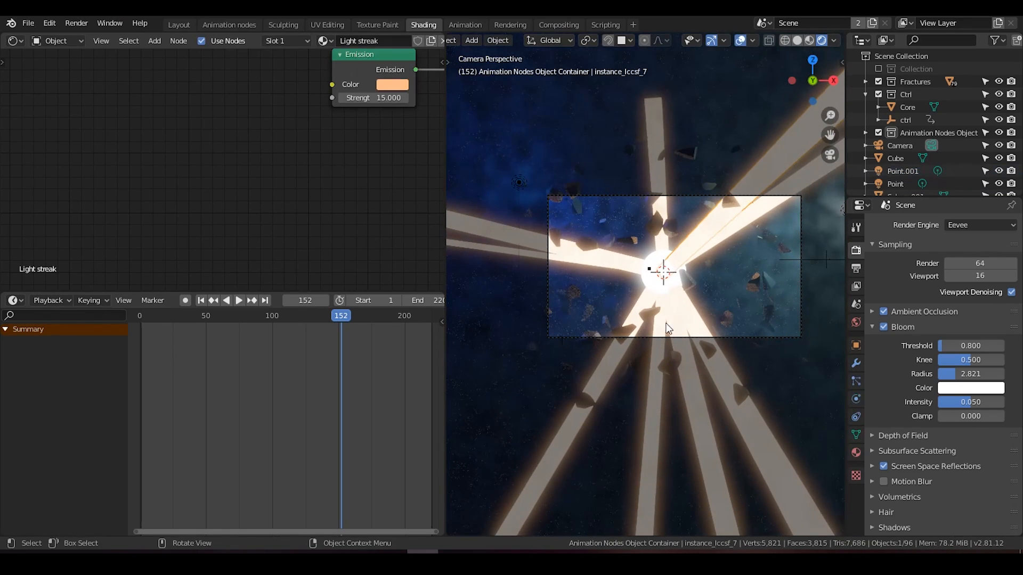
shift+middle_drag(678, 316, 629, 330)
scroll(628, 330, up, 1)
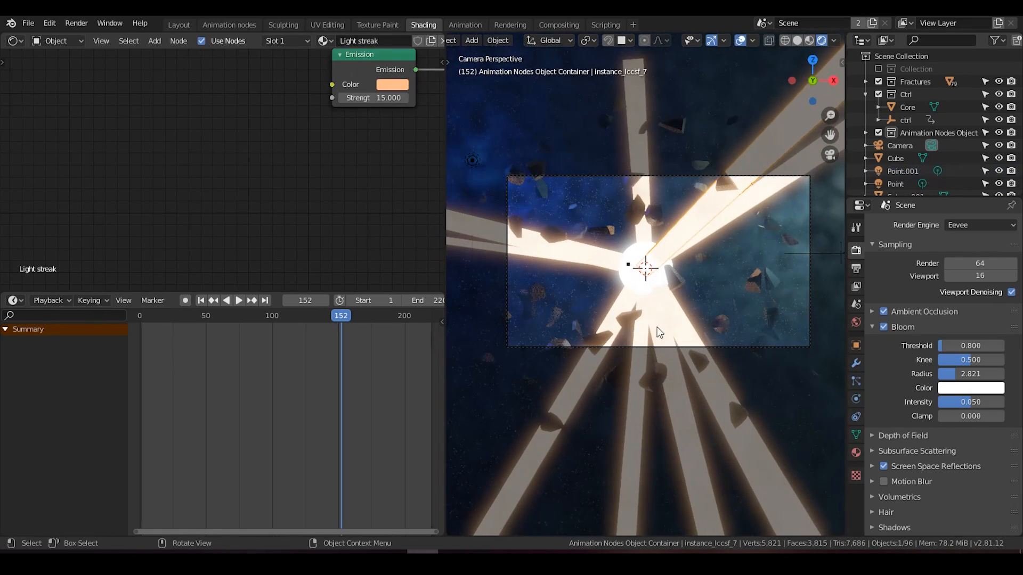
Step: Go to frame 1, add an area light at the planet's center and set its X rotation to 90°
key(shift+Left)
scroll(653, 289, up, 2)
shift+middle_drag(667, 306, 653, 270)
key(shift+a)
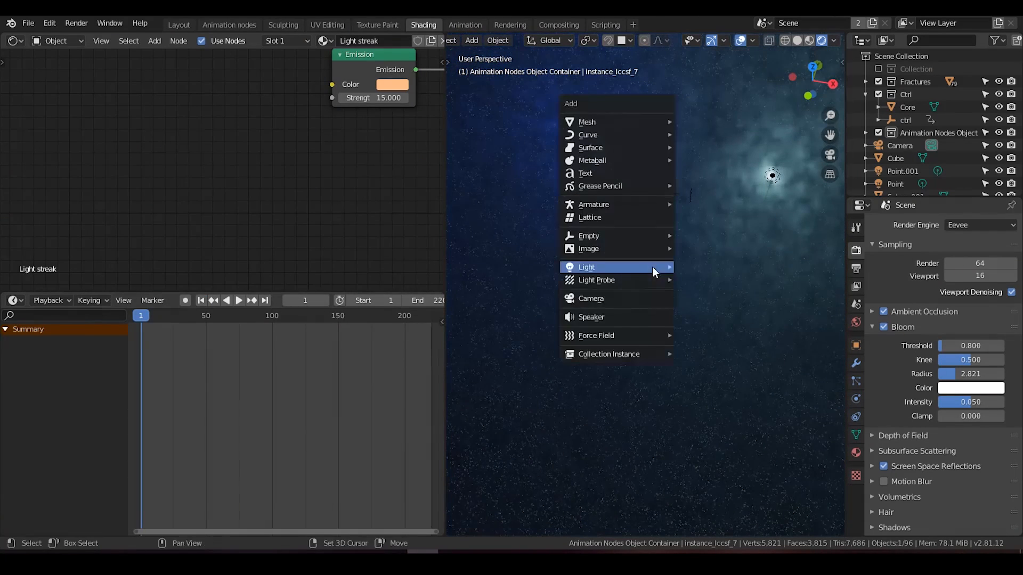
mouse_move(647, 269)
click(726, 309)
middle_drag(726, 309, 795, 290)
click(855, 346)
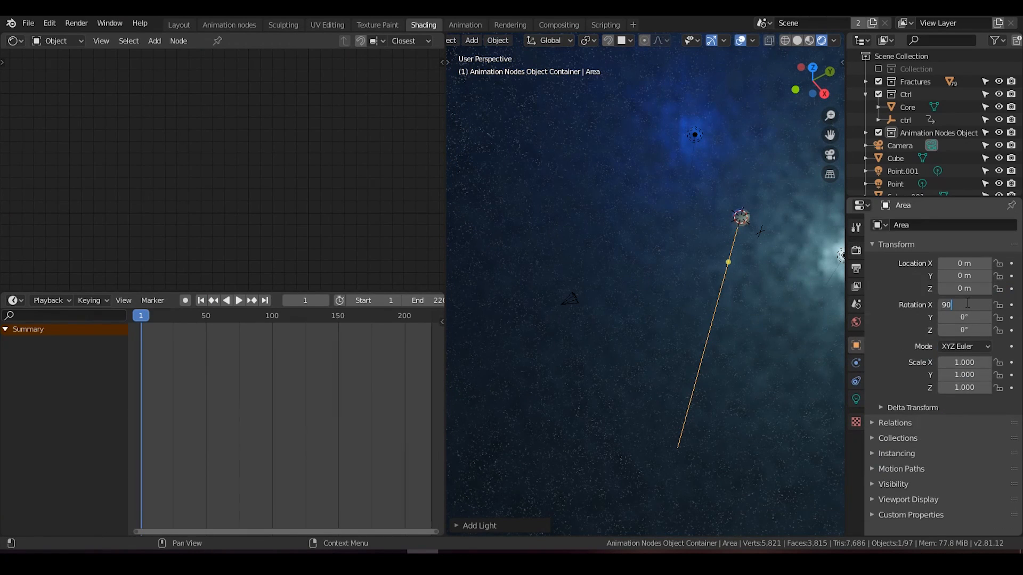
Step: Move the area light along negative Y away from the planet until it sits by the camera
scroll(773, 258, down, 3)
key(g)
key(y)
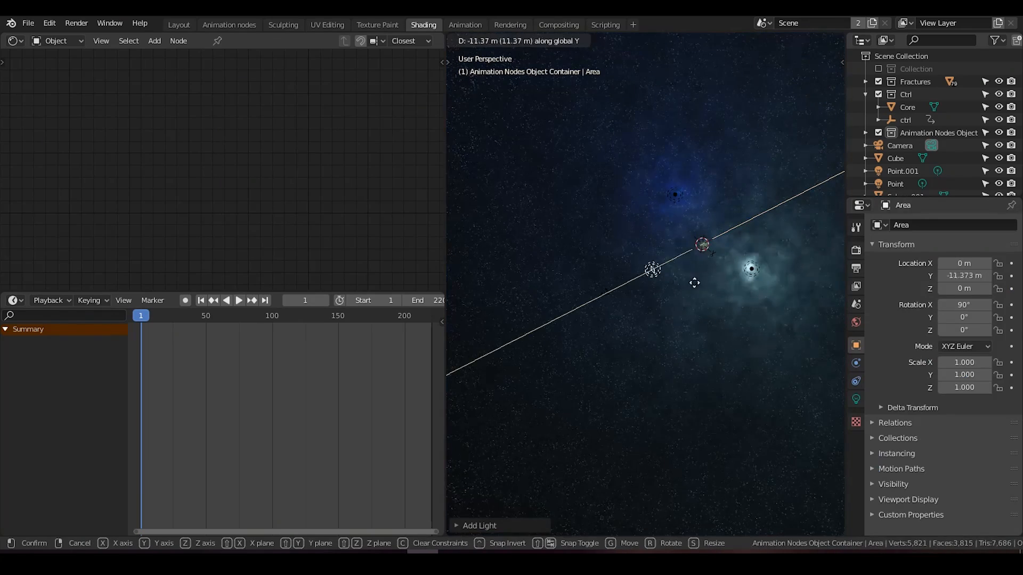
click(670, 296)
middle_drag(670, 295, 702, 239)
scroll(680, 273, up, 3)
key(g)
key(y)
click(682, 261)
Step: Give the area light a warm orange color and set its power to 1000 W
click(856, 399)
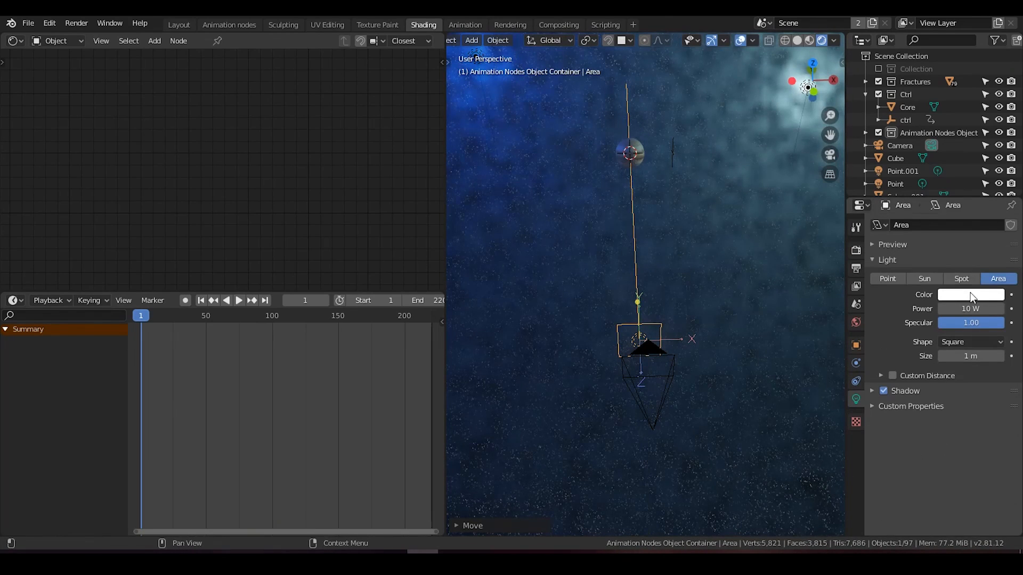
click(972, 297)
click(925, 192)
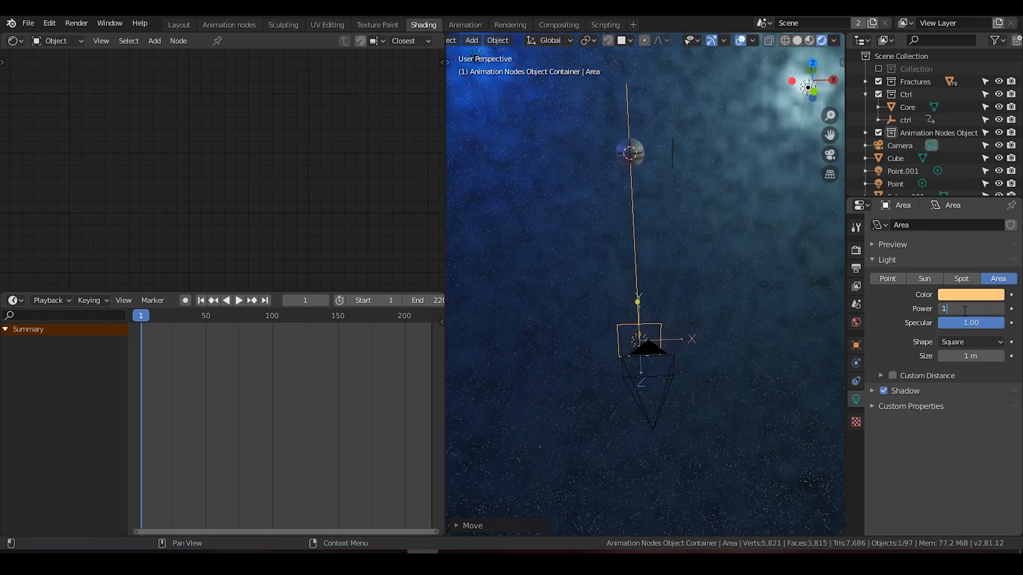
key(Return)
scroll(669, 319, down, 2)
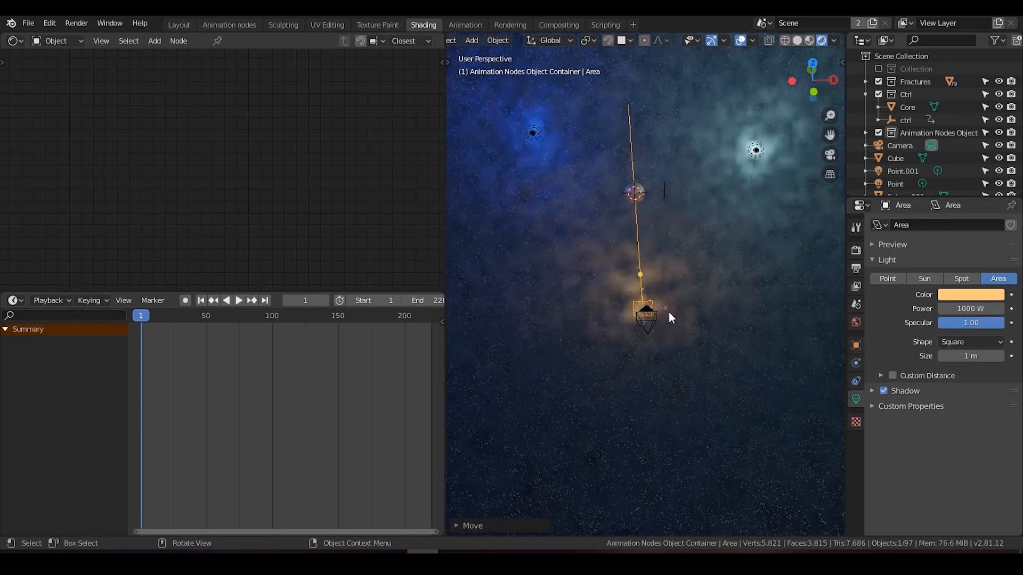
Step: Move the area light back along Y, placing it just in front of the planet
key(KP_0)
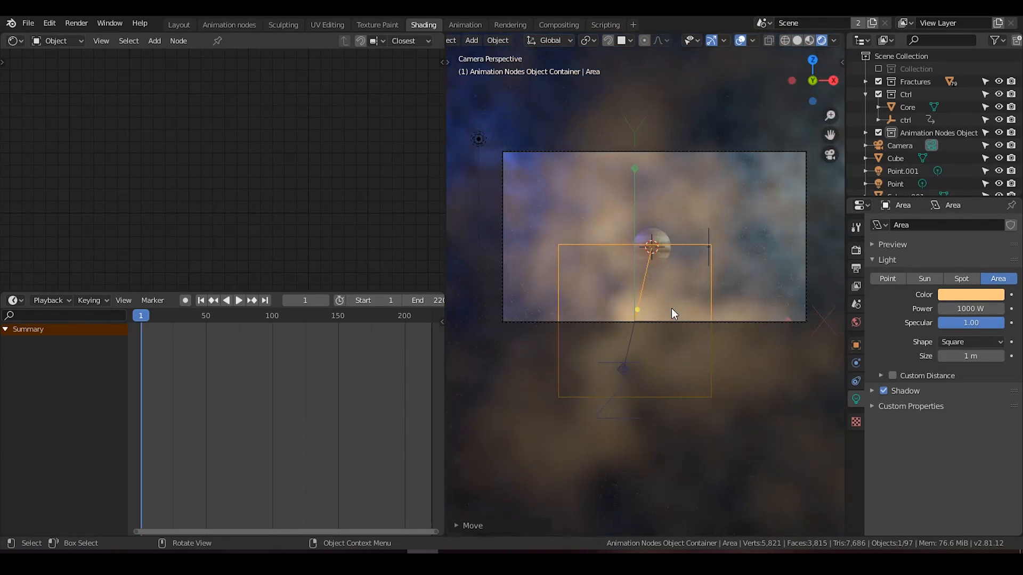
scroll(671, 308, up, 1)
scroll(671, 308, down, 1)
middle_drag(671, 308, 589, 354)
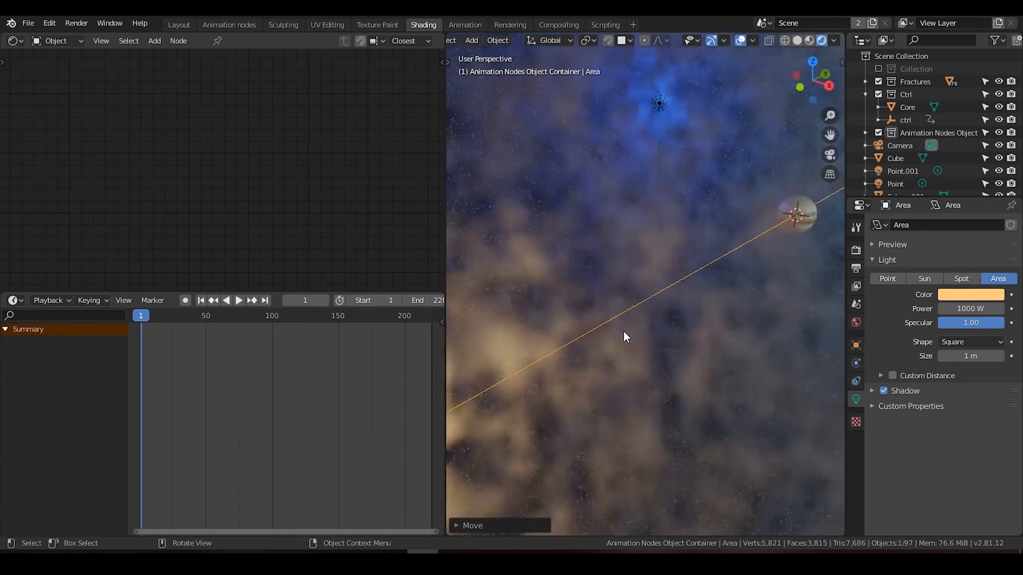
key(g)
key(y)
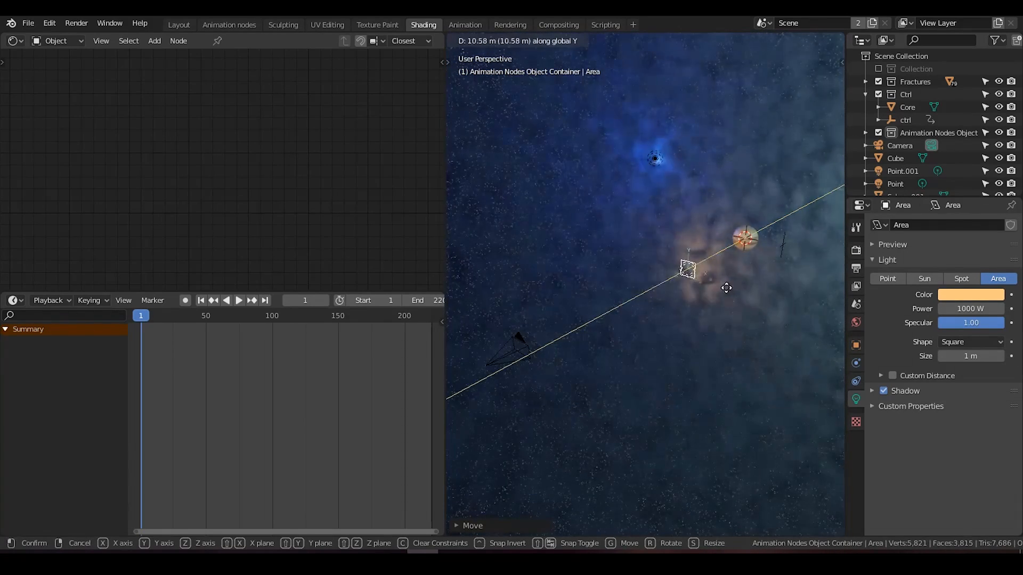
click(741, 278)
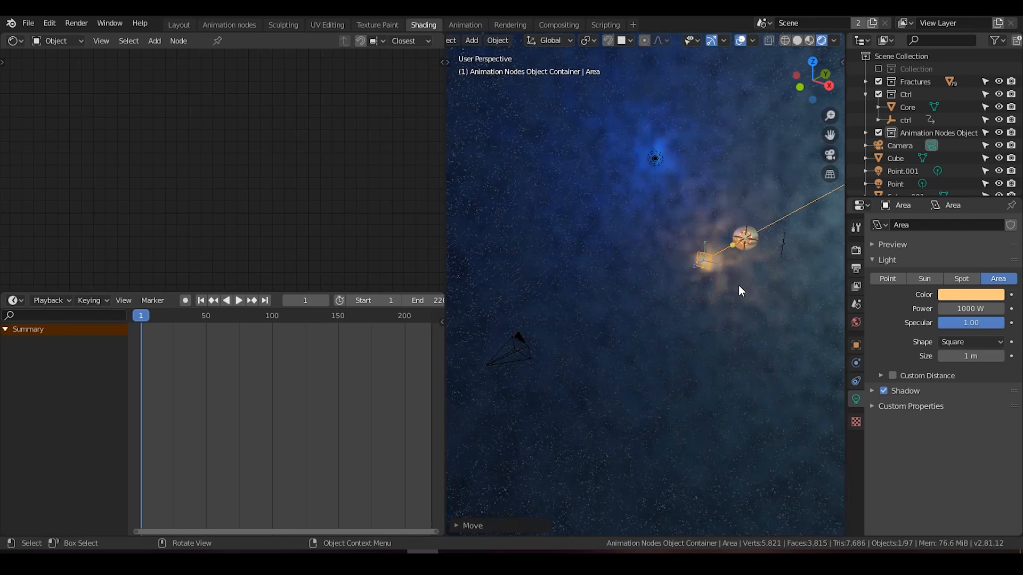
Step: Lower the area light's power to about 875 W while looking through the camera
key(KP_0)
scroll(716, 283, up, 4)
drag(971, 309, 947, 309)
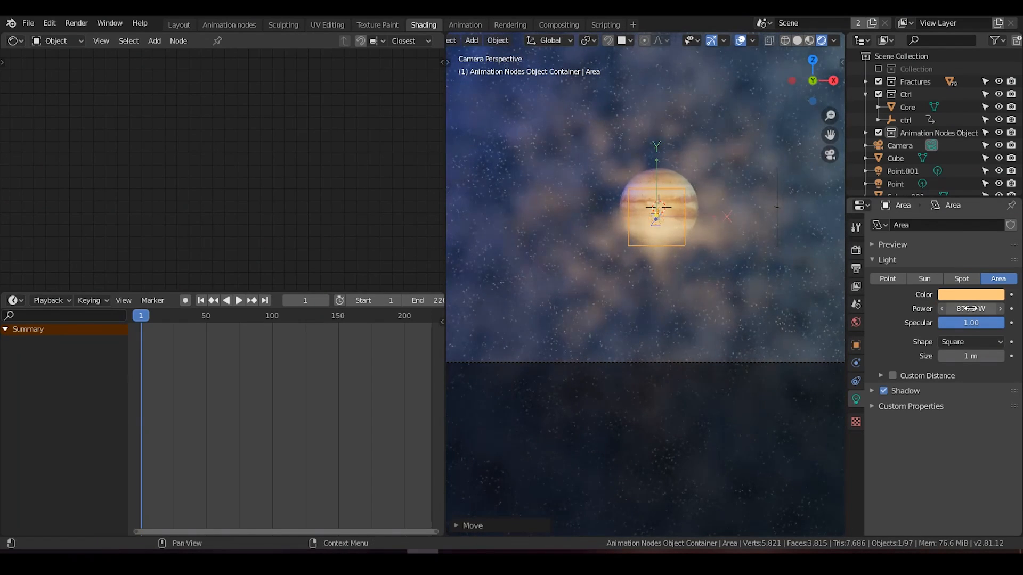
scroll(710, 254, down, 2)
Step: In the volume cube's material, set the noise scale to 50 and the ColorRamp's black stop to about 0.527
click(664, 201)
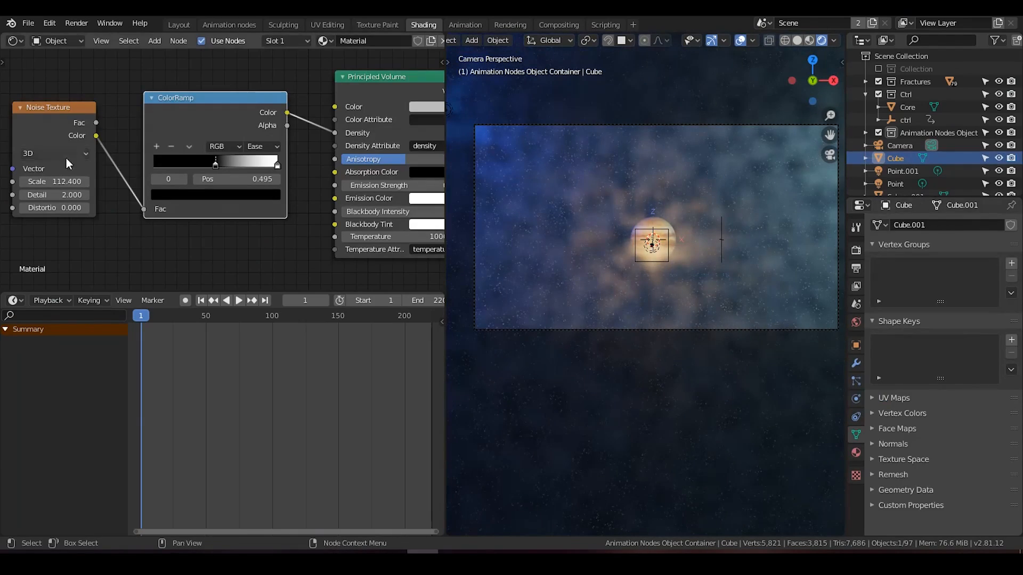
mouse_move(214, 167)
mouse_down()
mouse_move(199, 165)
mouse_move(238, 162)
mouse_move(226, 162)
mouse_up()
click(57, 179)
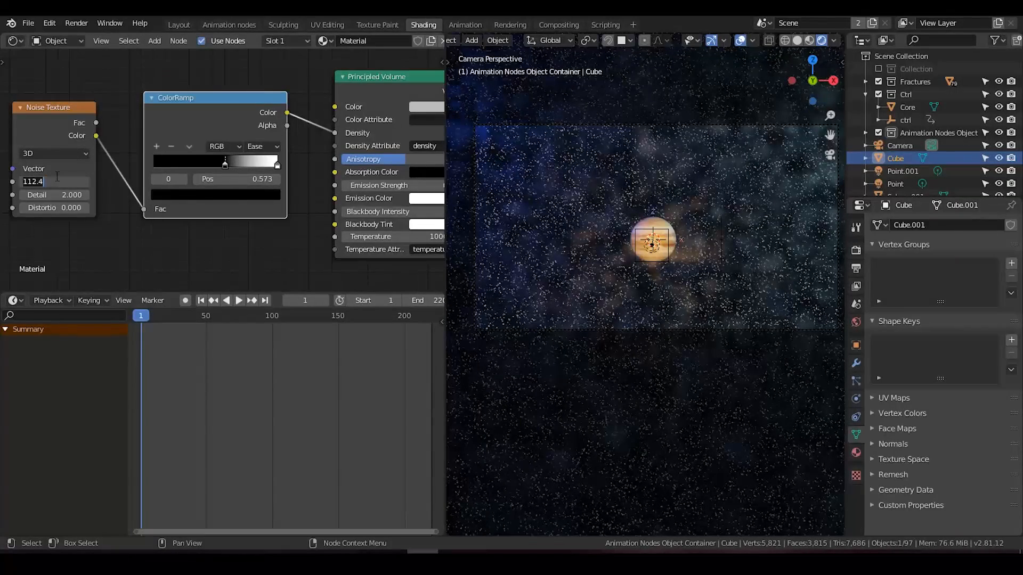
text(50)
key(Return)
mouse_move(225, 165)
mouse_down()
mouse_move(204, 164)
mouse_move(220, 169)
mouse_up()
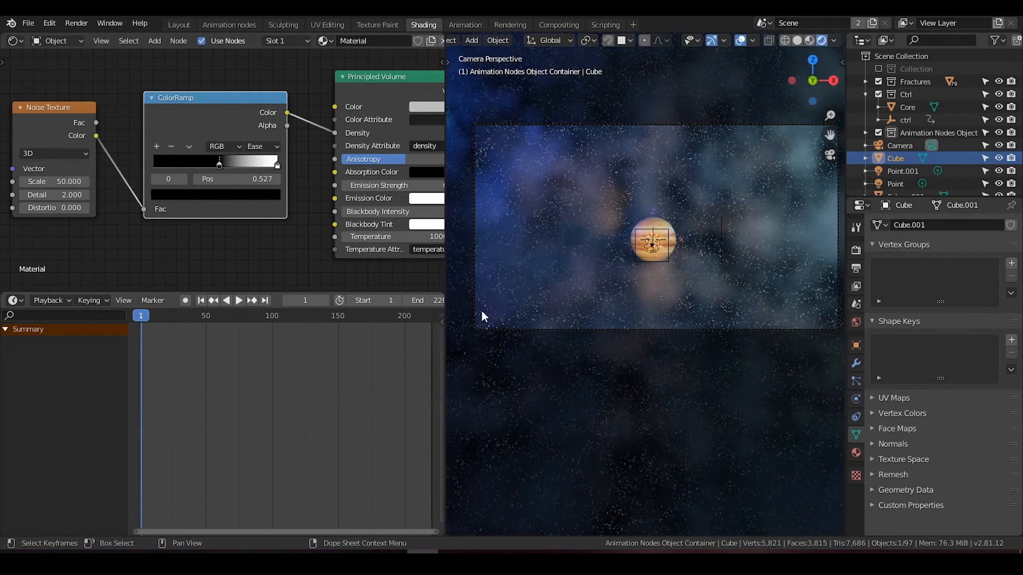
Step: Select the area light in front of the planet and set its power to 450 W
scroll(676, 299, down, 2)
click(664, 245)
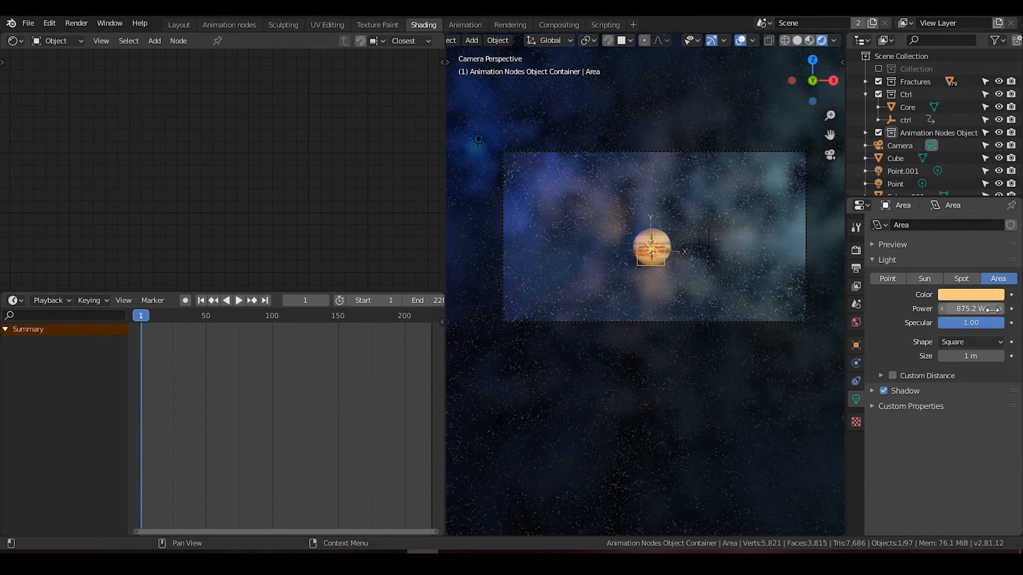
click(984, 308)
text(450)
key(Return)
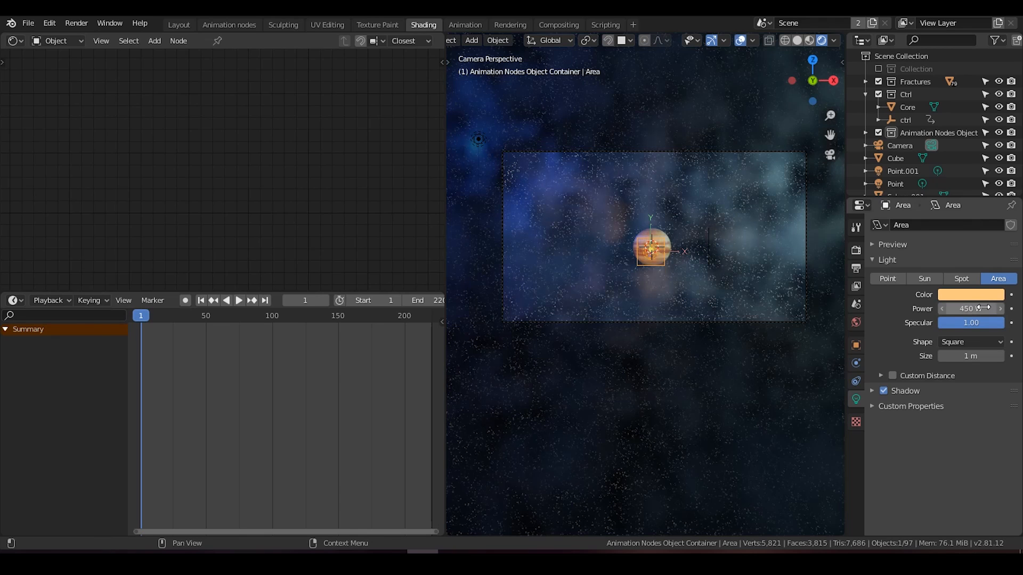
Step: Play the animation through the camera to review the area light's effect, then stop and return to frame 1
scroll(670, 294, up, 1)
scroll(672, 280, up, 1)
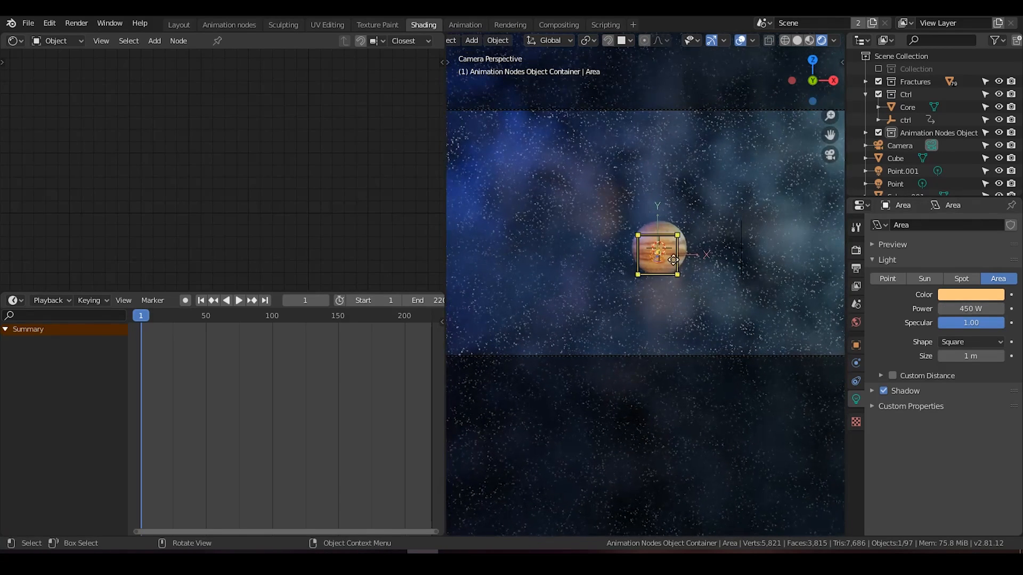
scroll(673, 260, down, 2)
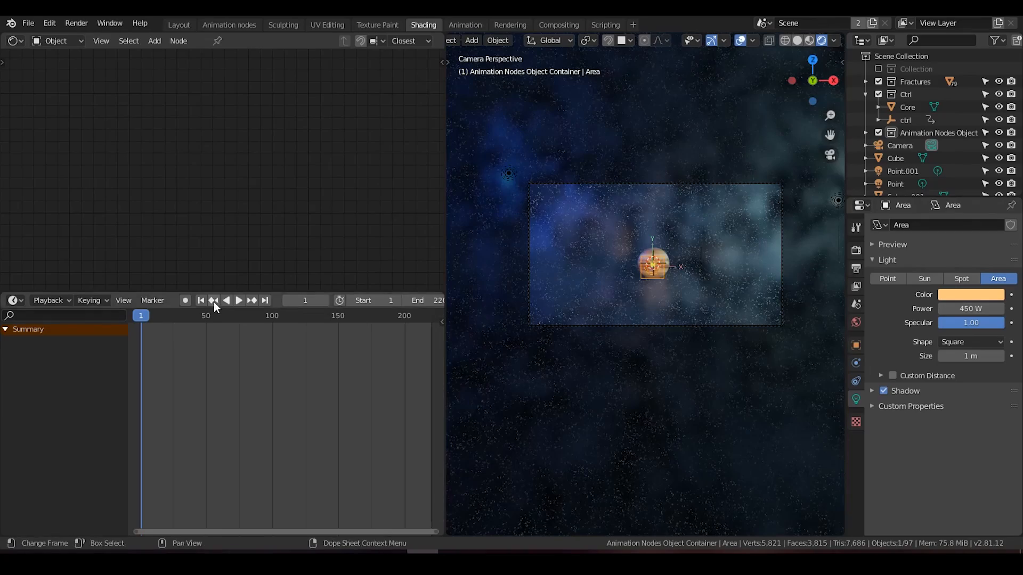
click(239, 301)
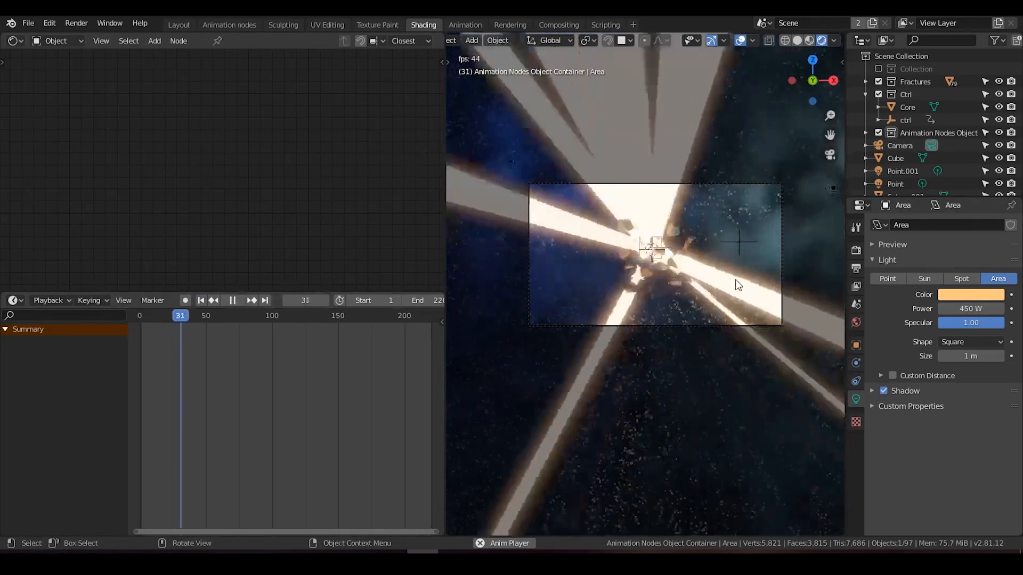
scroll(735, 280, down, 2)
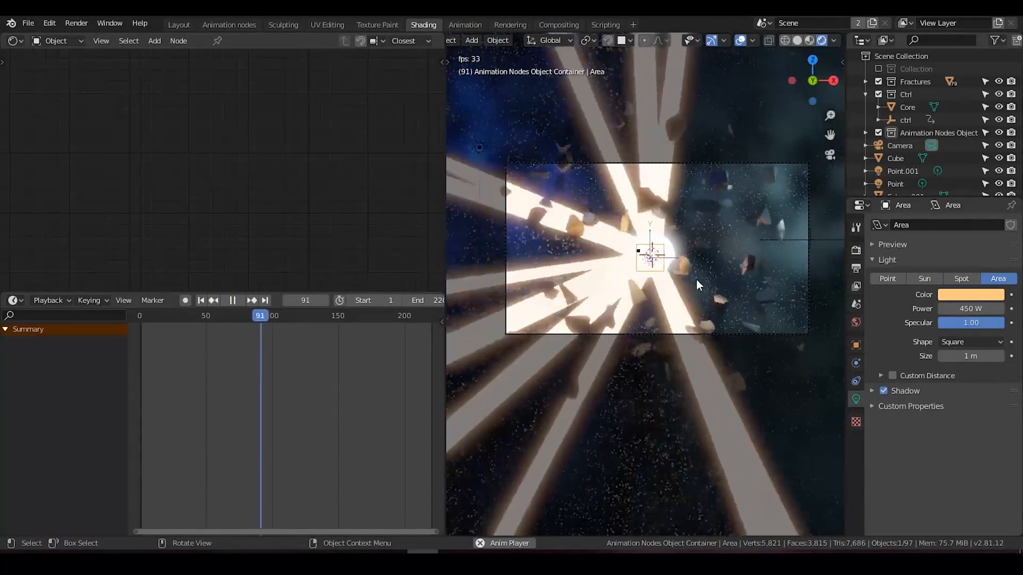
click(233, 301)
click(200, 300)
Step: Move the area light along Y away from the planet, part of the way toward the camera
middle_drag(762, 255, 727, 332)
key(g)
key(y)
click(680, 299)
key(g)
key(y)
click(687, 341)
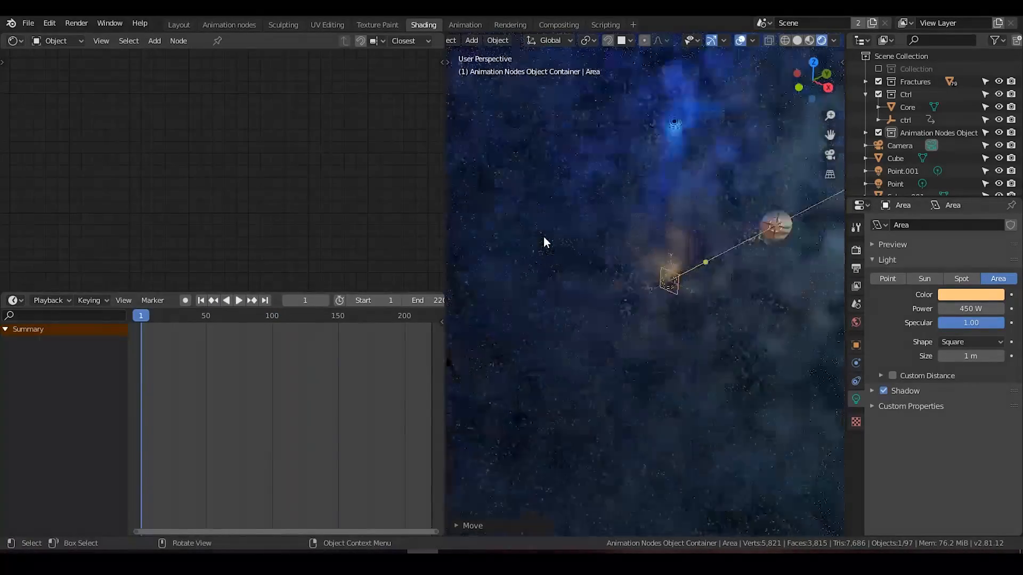
Step: Play the explosion through the camera to check the lighting on the fragments, and stop near the end
key(KP_0)
click(239, 301)
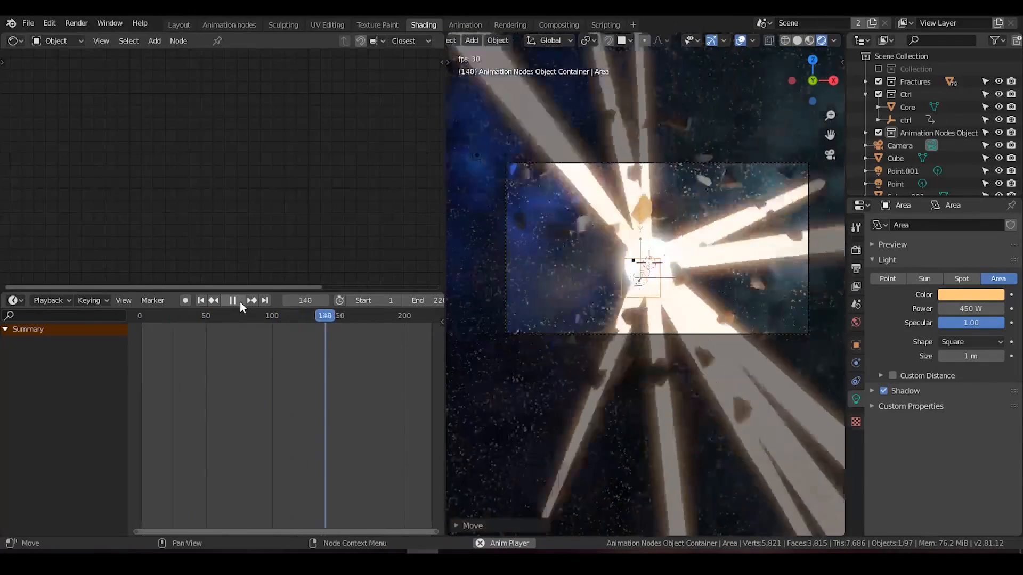
click(239, 302)
Step: Select the core sphere and add a ColorRamp node before the Emission node in its material
click(670, 244)
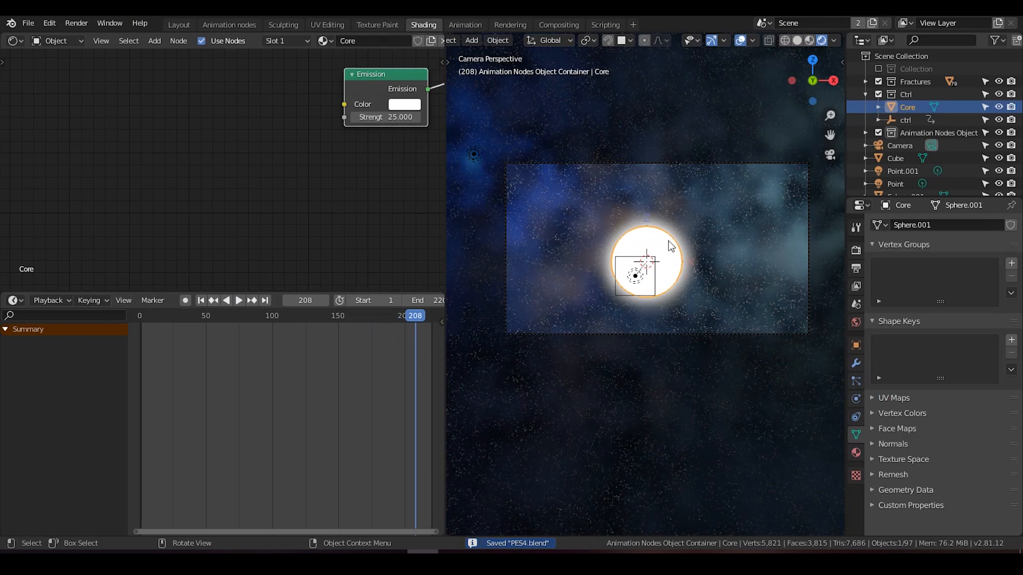
drag(340, 292, 335, 407)
middle_drag(356, 265, 204, 302)
scroll(204, 302, down, 3)
middle_drag(264, 288, 366, 265)
key(shift+a)
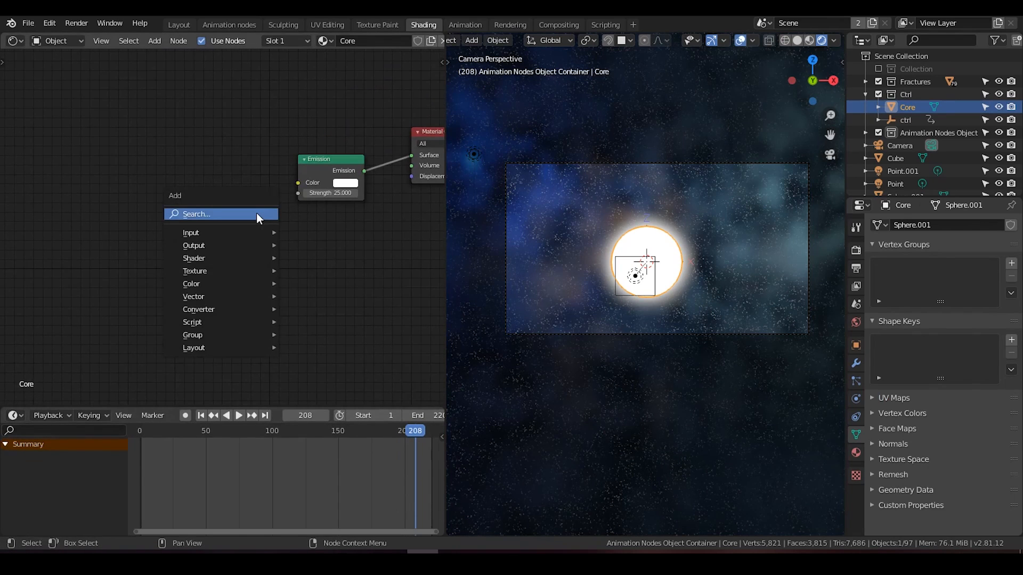
click(257, 212)
text(color)
click(288, 248)
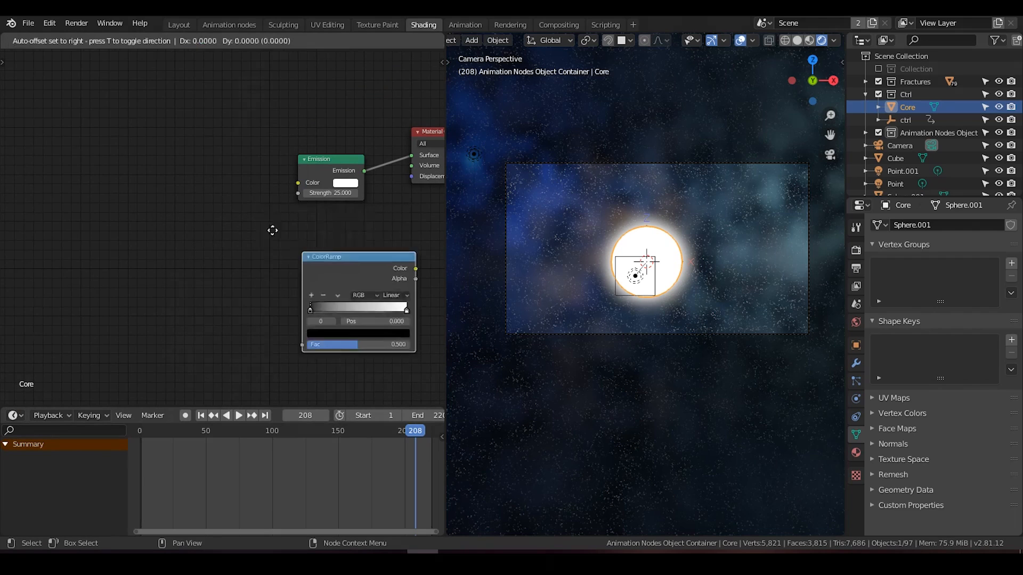
click(328, 188)
Step: Add a Noise Texture node and connect its Fac output to the ColorRamp's Fac input
key(shift+a)
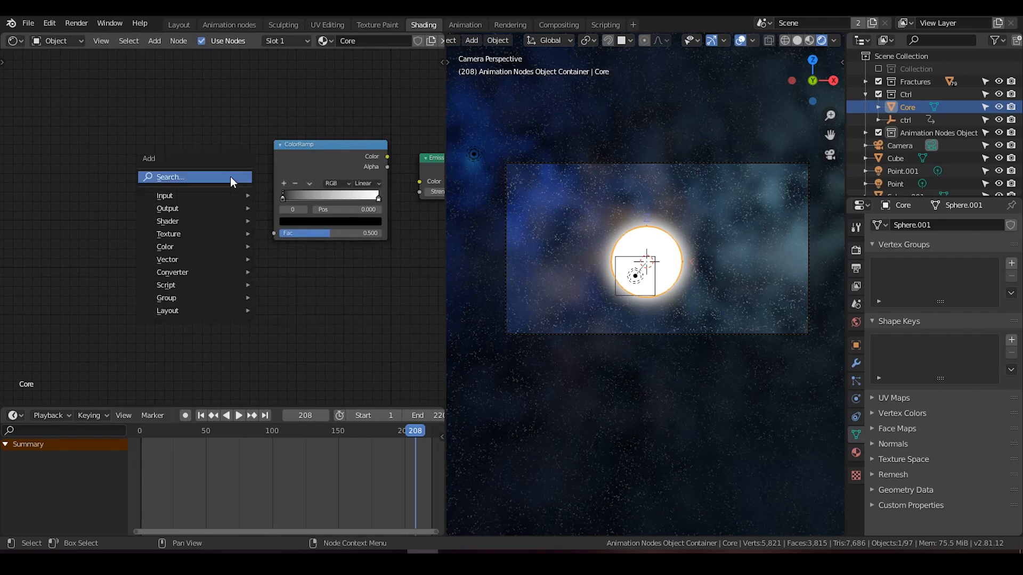
click(230, 177)
text(nosi)
key(BackSpace)
key(BackSpace)
key(BackSpace)
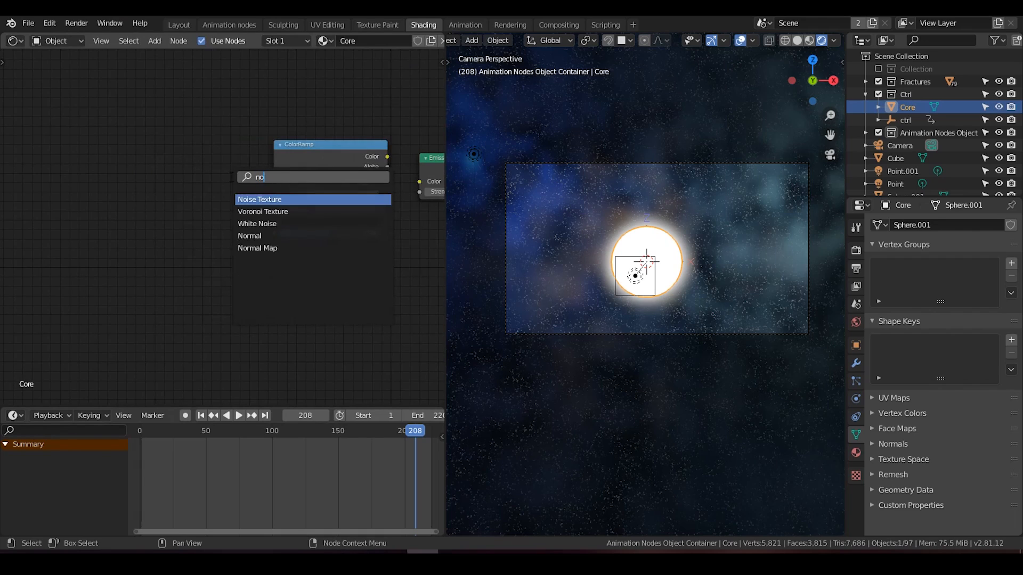
click(263, 199)
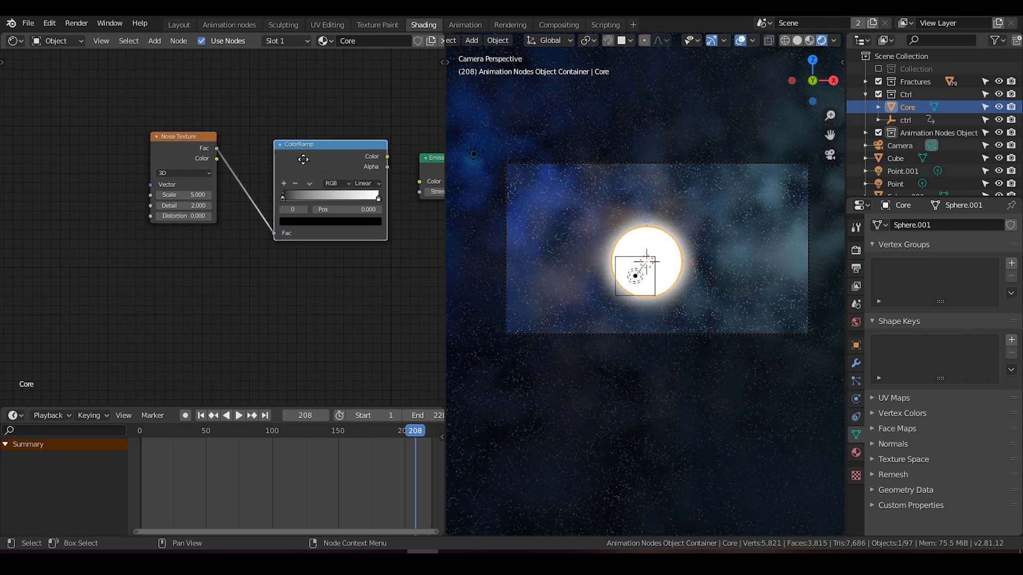
Step: Connect the ColorRamp's Color output to the Emission node's Color input in the core material
drag(309, 162, 292, 154)
middle_drag(347, 191, 290, 192)
scroll(290, 191, up, 2)
drag(338, 159, 376, 180)
middle_drag(308, 218, 331, 209)
scroll(330, 209, up, 1)
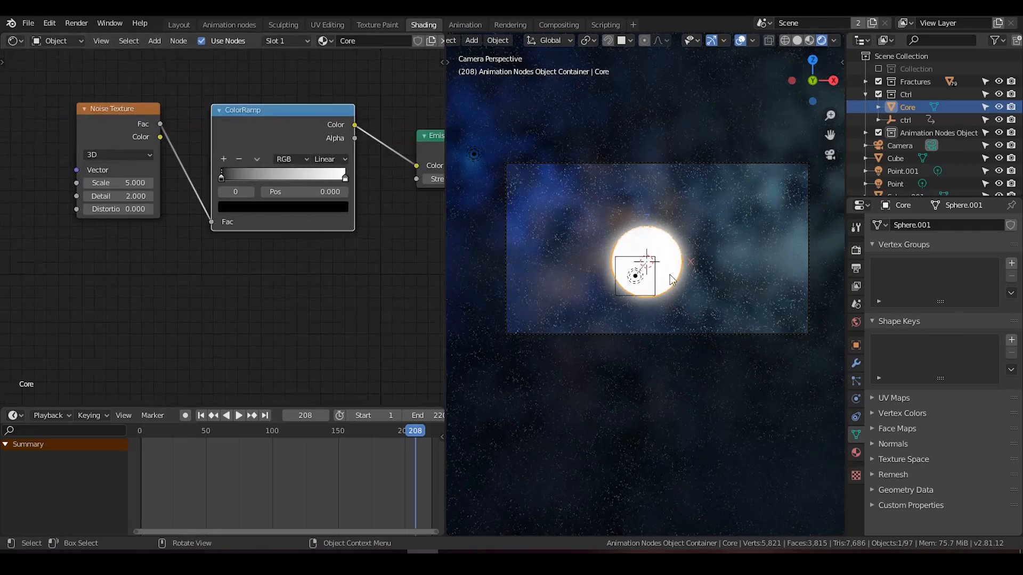
Step: Try the ColorRamp's black stop at position 0.550 while viewing the core up close
scroll(671, 274, up, 2)
middle_drag(670, 273, 653, 293)
scroll(567, 276, down, 3)
scroll(639, 280, up, 6)
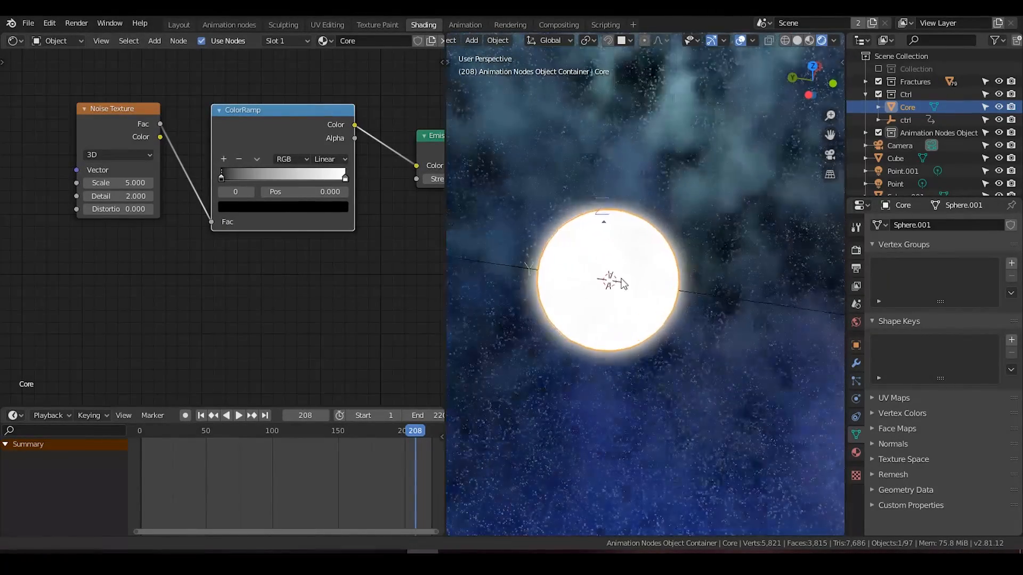
scroll(653, 293, up, 1)
drag(222, 177, 295, 176)
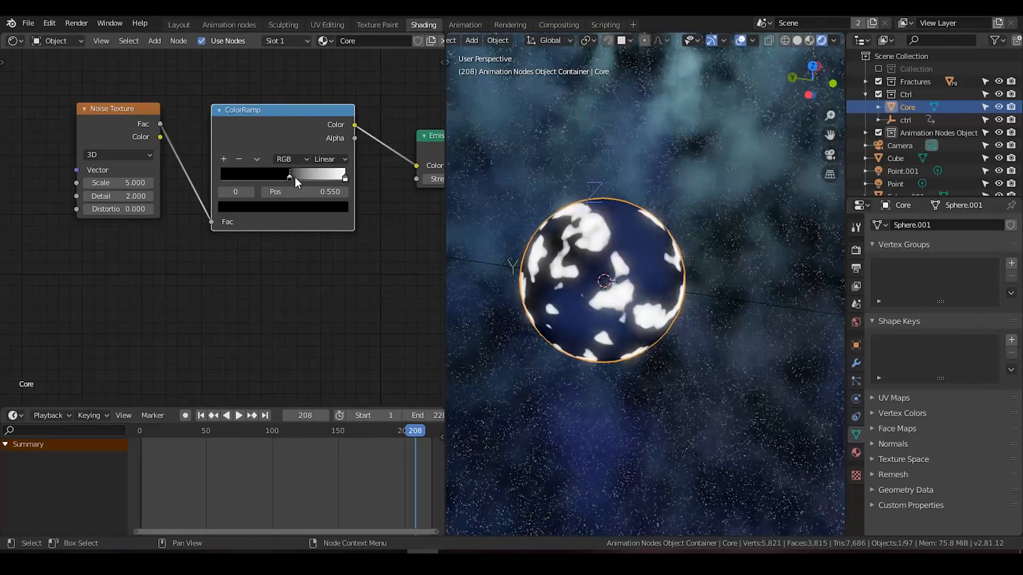
Step: Set the Noise Texture's Scale to 38.5, move the ramp's black stop back to 0, and return to the camera view
drag(136, 181, 185, 181)
drag(290, 182, 212, 181)
middle_drag(265, 306, 237, 300)
scroll(538, 289, down, 5)
middle_drag(538, 289, 469, 250)
key(KP_0)
scroll(549, 286, up, 2)
shift+middle_drag(548, 286, 551, 328)
scroll(551, 328, down, 6)
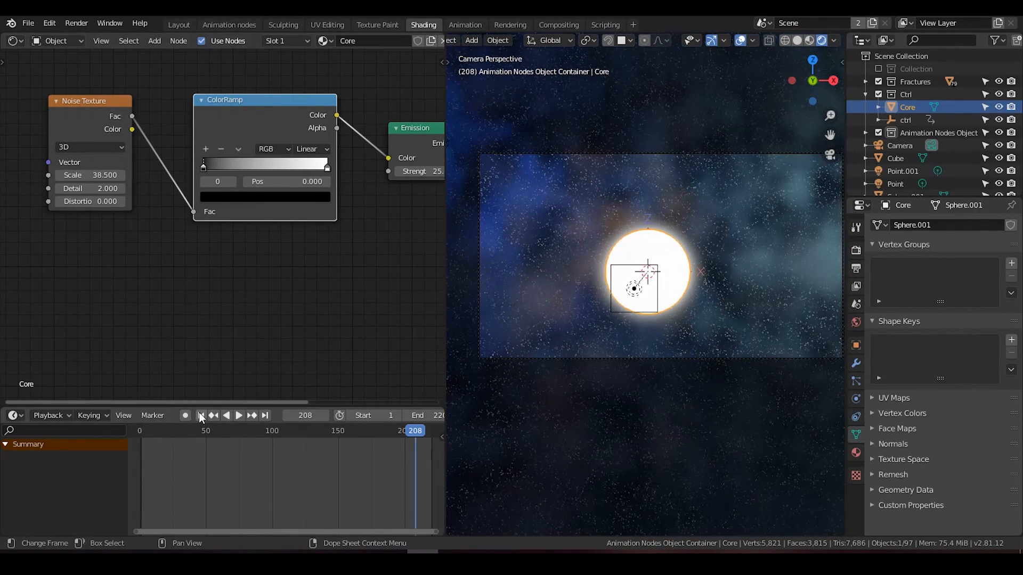
Step: Keyframe the ColorRamp's black stop position at 0.000 on frame 150 and at 0.777 on frame 200
click(337, 432)
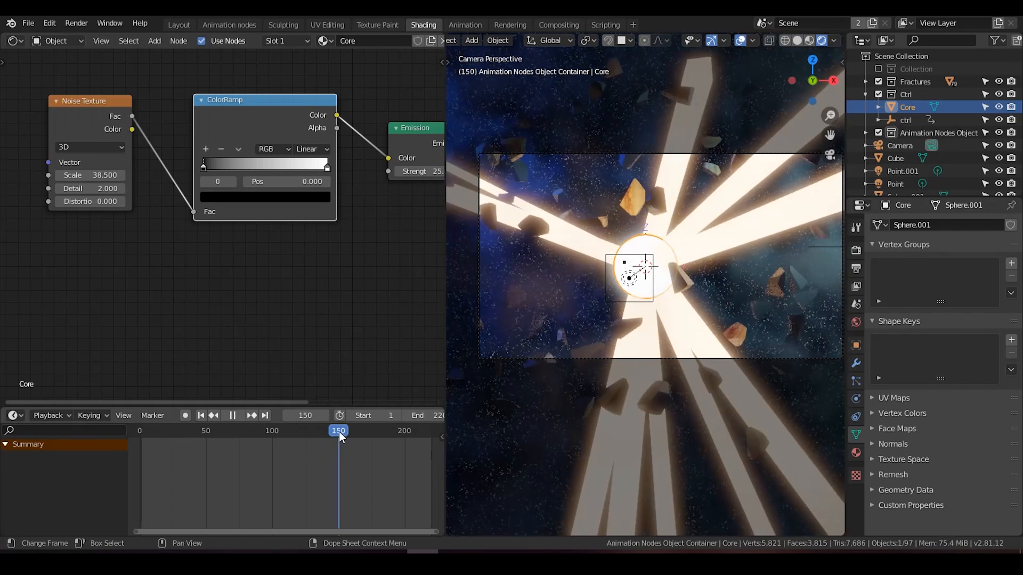
key(i)
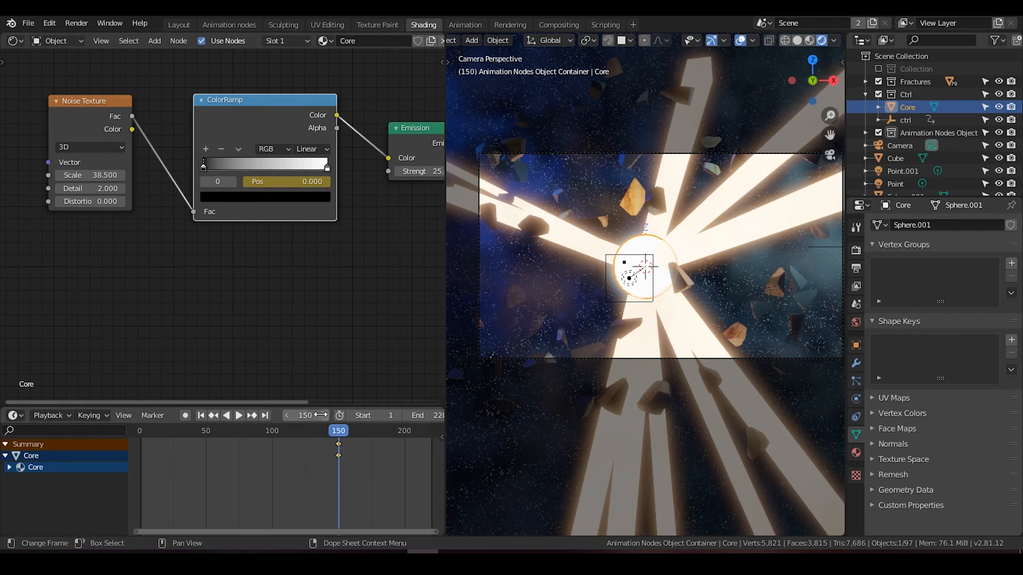
key(Return)
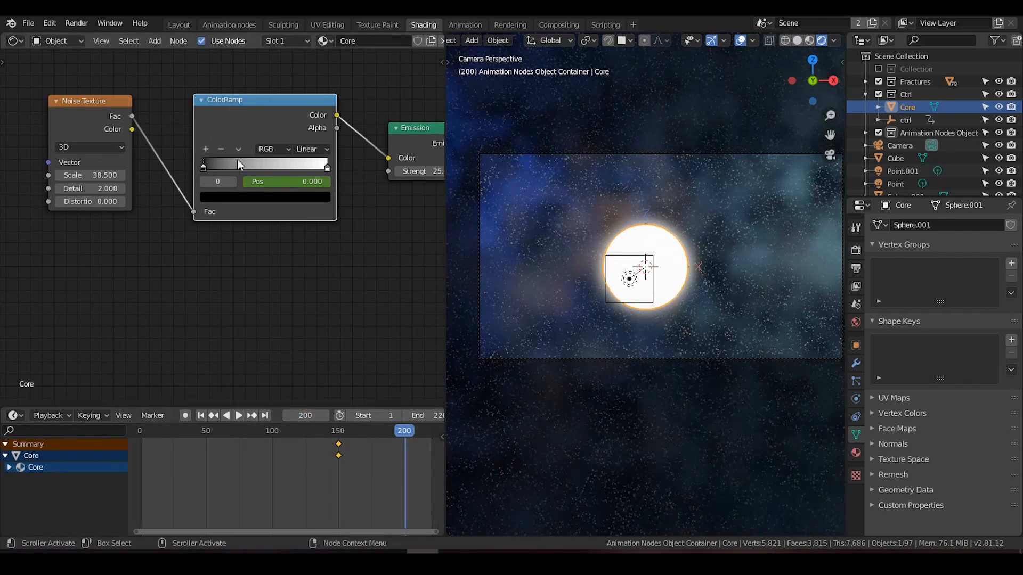
drag(202, 168, 304, 164)
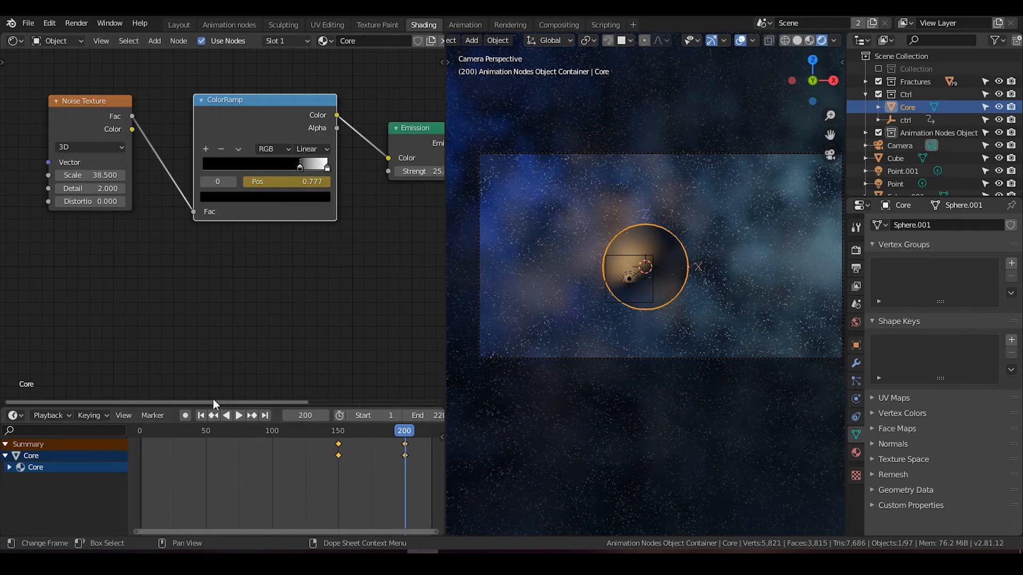
Step: Review the animation from frame 1, move the core's first ramp keyframe to about frame 183, and save the file
click(201, 416)
click(239, 415)
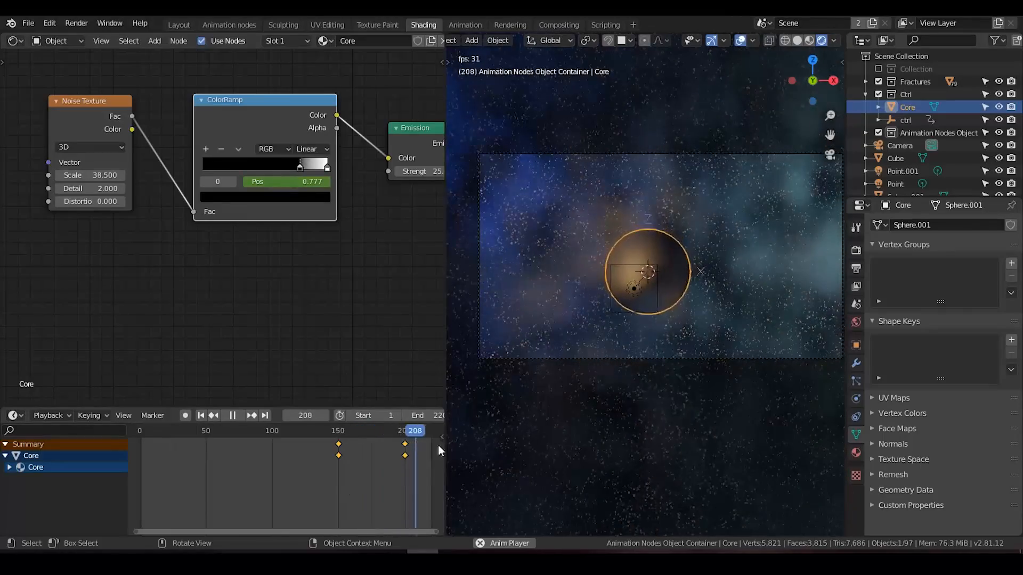
drag(339, 433, 386, 431)
drag(339, 456, 383, 462)
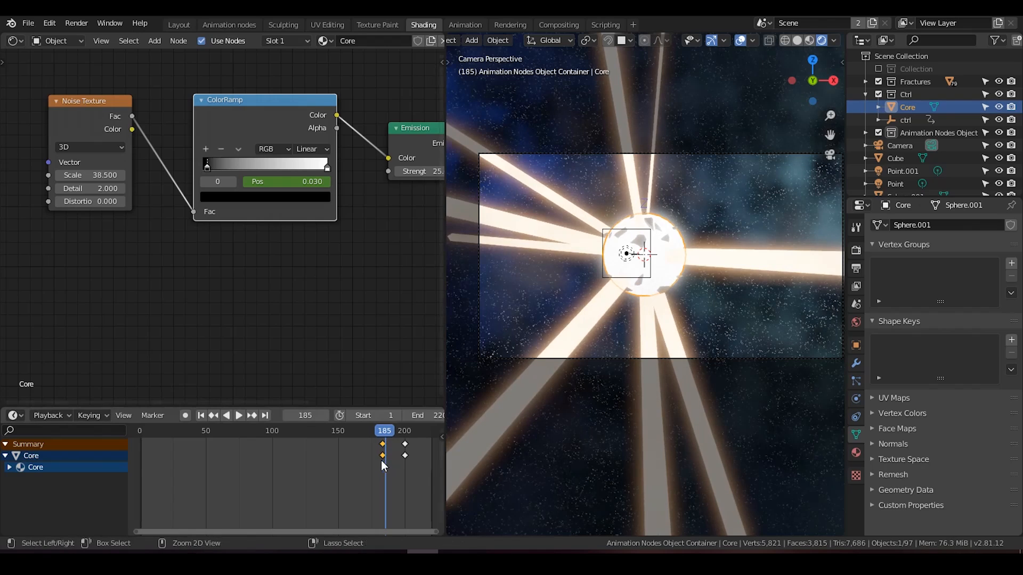
key(ctrl+s)
Step: Replay the core's fade and move its first ramp keyframe slightly earlier, to about frame 177
click(242, 414)
click(241, 414)
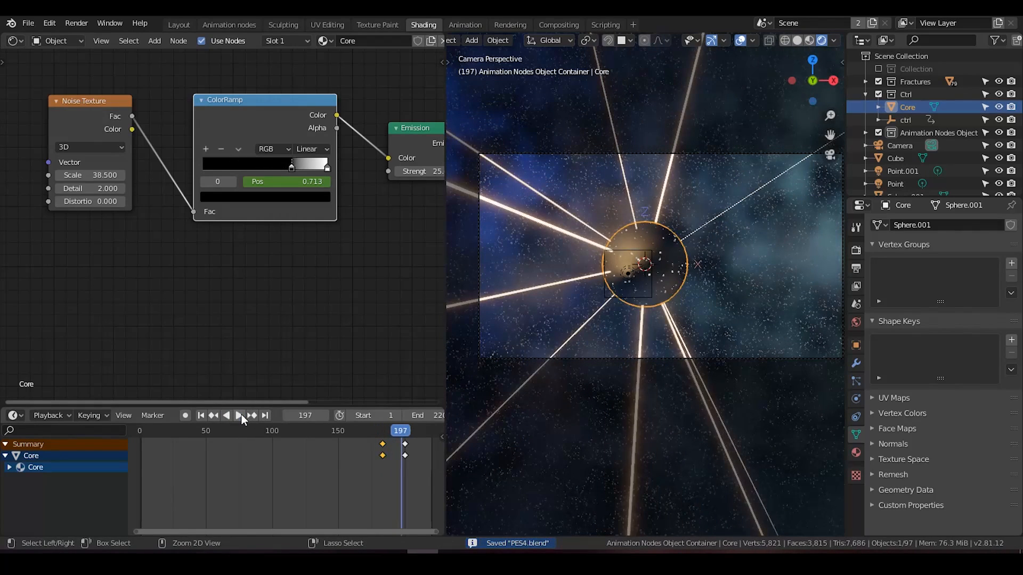
click(204, 417)
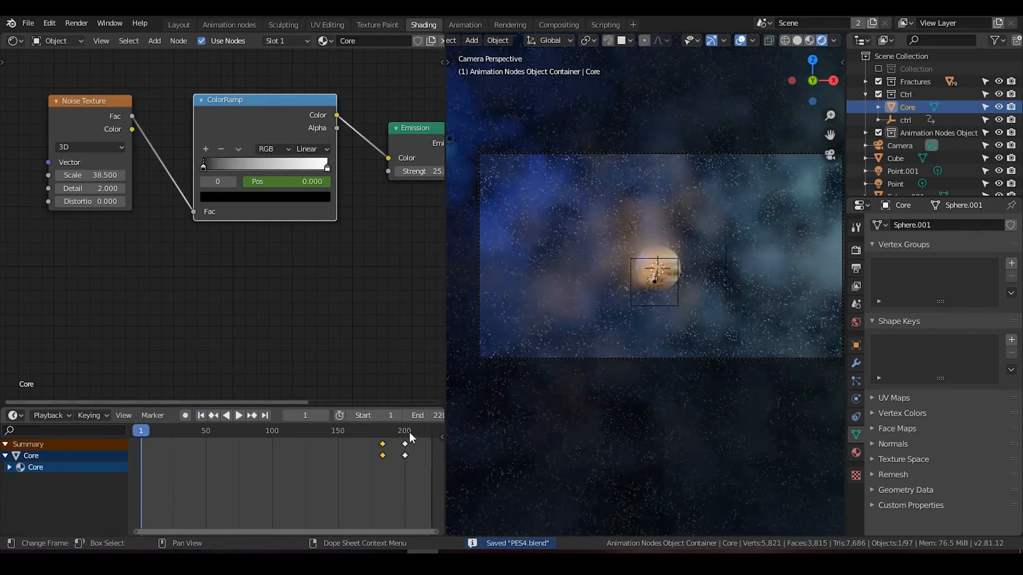
mouse_move(378, 429)
mouse_down()
mouse_move(395, 430)
mouse_move(380, 435)
mouse_up()
key(space)
key(g)
click(383, 446)
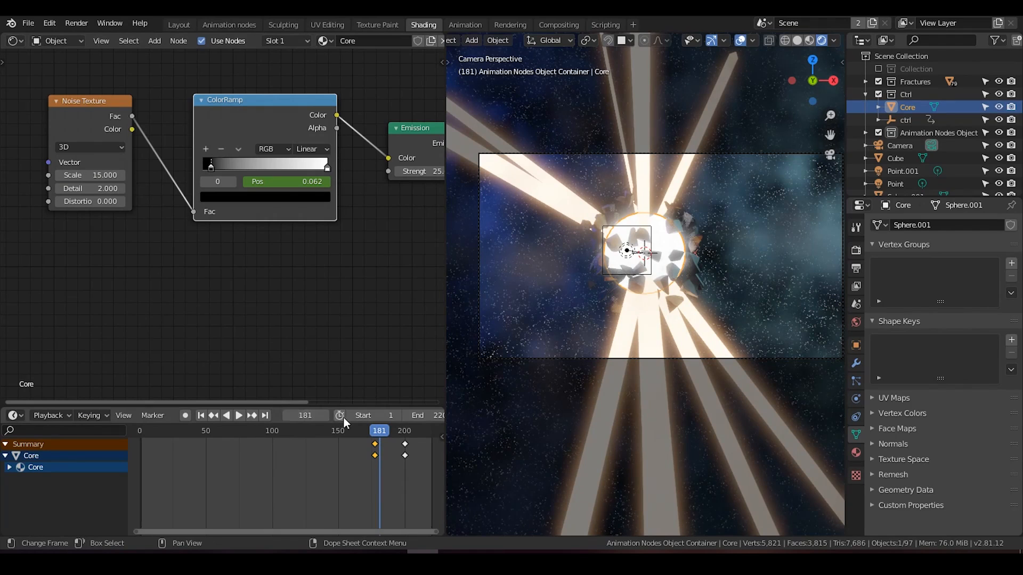
Step: Limit playback to a preview range from frame 161 to 199 and play it to check the core's fade
double_click(427, 415)
text(200)
key(Return)
drag(425, 415, 424, 416)
drag(362, 416, 387, 416)
click(201, 415)
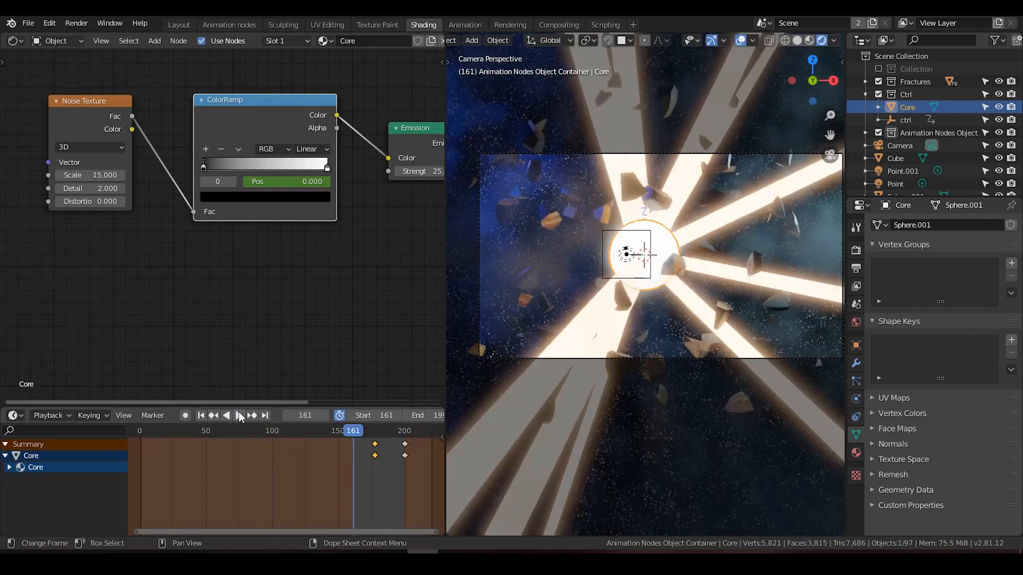
click(239, 416)
click(240, 412)
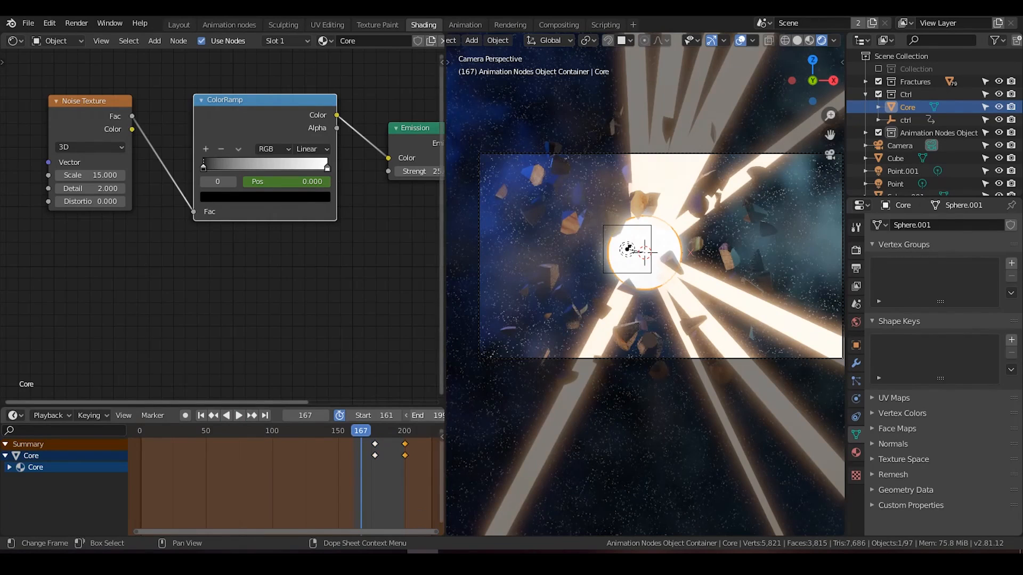
Step: Move the core's last ramp keyframe to about frame 192, replay the preview range, and save the file
drag(410, 444, 400, 463)
key(g)
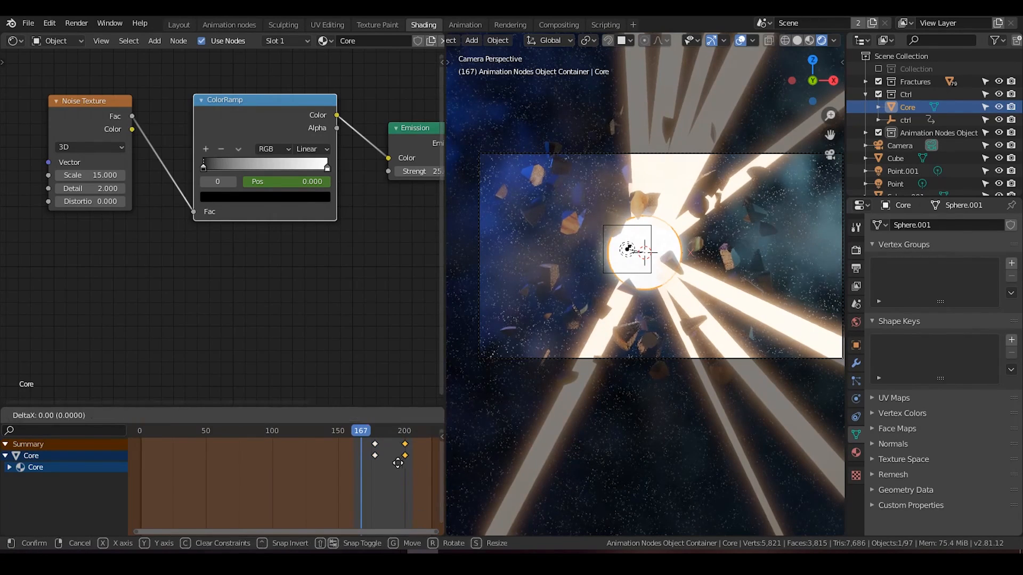
click(388, 463)
click(206, 414)
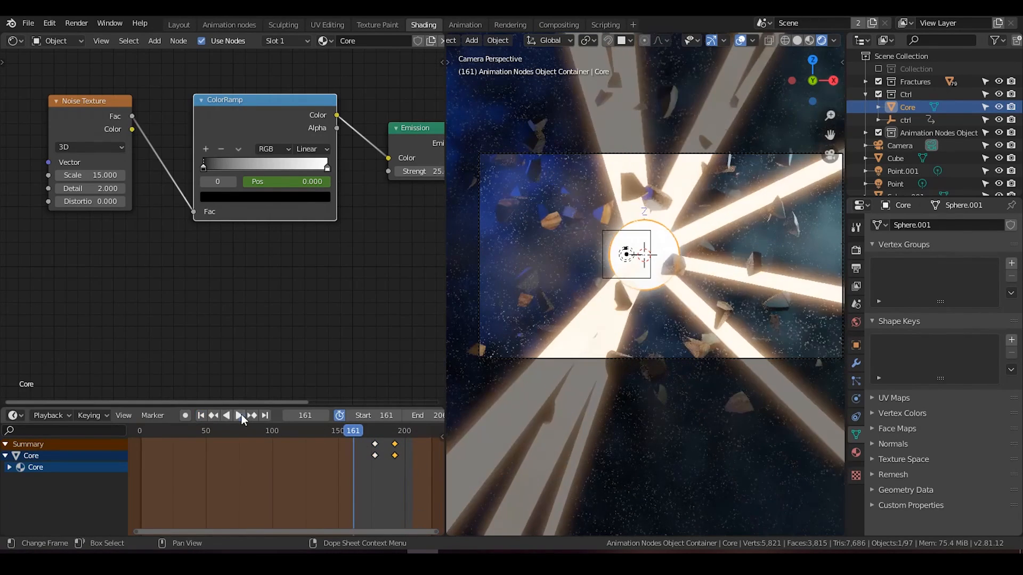
click(242, 415)
click(242, 414)
key(ctrl+s)
Step: Select one of the light streaks, inspect it and its Light streak material, and save the file
scroll(687, 279, up, 2)
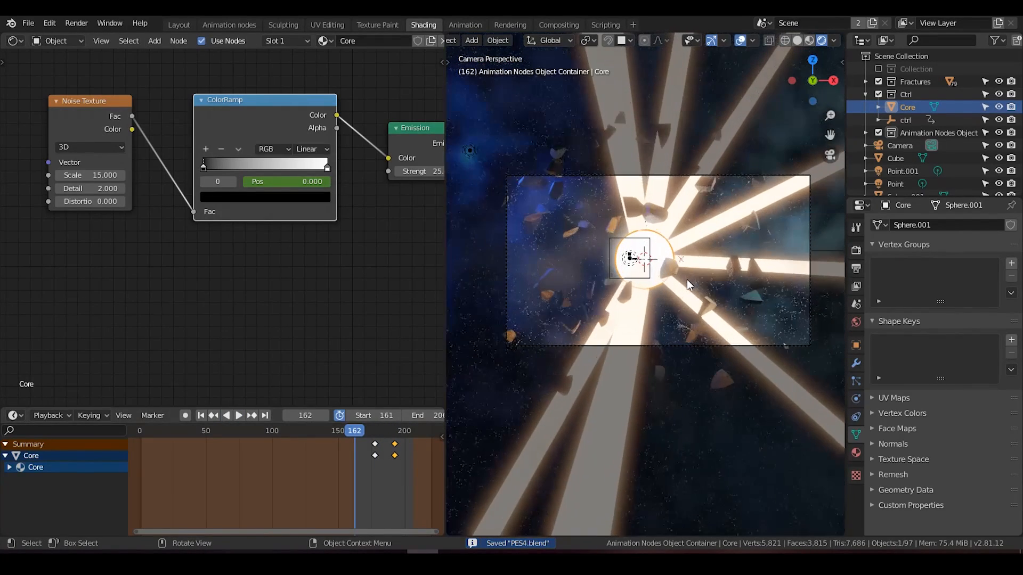
click(659, 182)
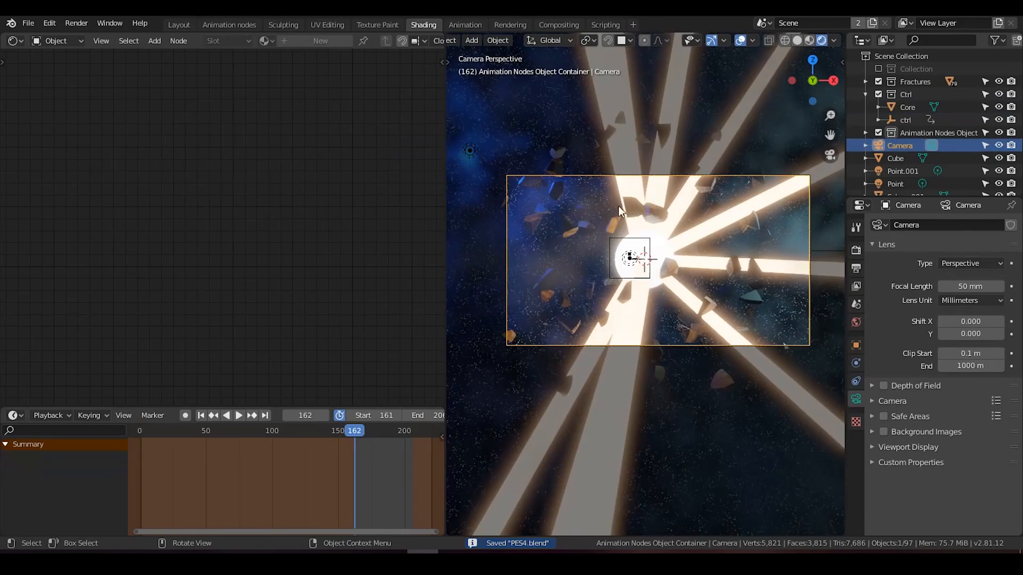
middle_drag(619, 207, 617, 264)
scroll(618, 263, down, 3)
click(735, 220)
mouse_move(736, 220)
middle_down()
mouse_move(655, 259)
mouse_move(663, 245)
mouse_move(562, 315)
middle_up()
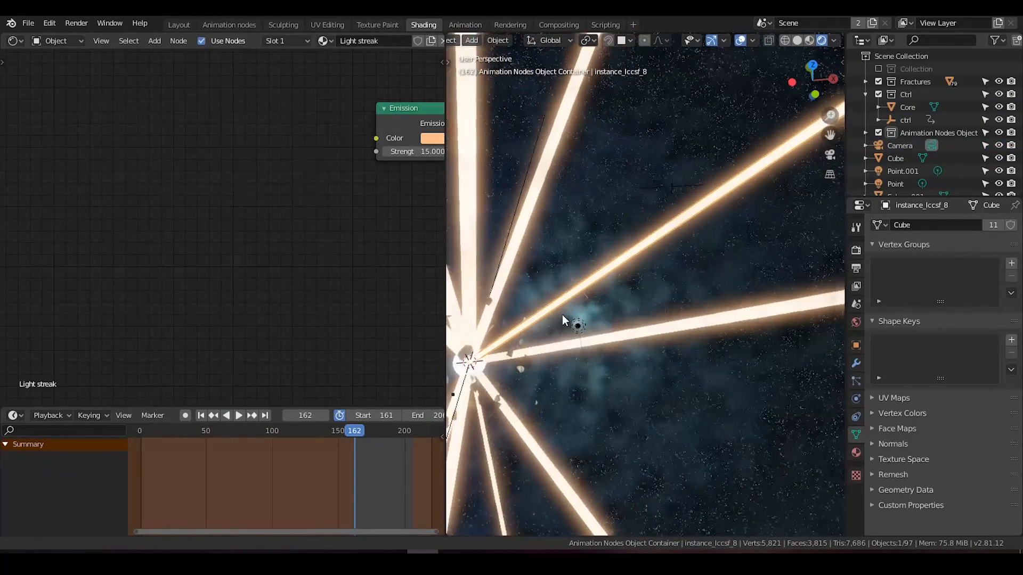
scroll(268, 245, down, 6)
middle_drag(332, 239, 218, 255)
scroll(680, 252, down, 4)
mouse_move(680, 252)
middle_down()
mouse_move(774, 199)
mouse_move(680, 248)
mouse_move(767, 200)
mouse_move(699, 205)
mouse_move(698, 221)
middle_up()
scroll(656, 280, up, 5)
scroll(700, 259, up, 4)
key(ctrl+s)
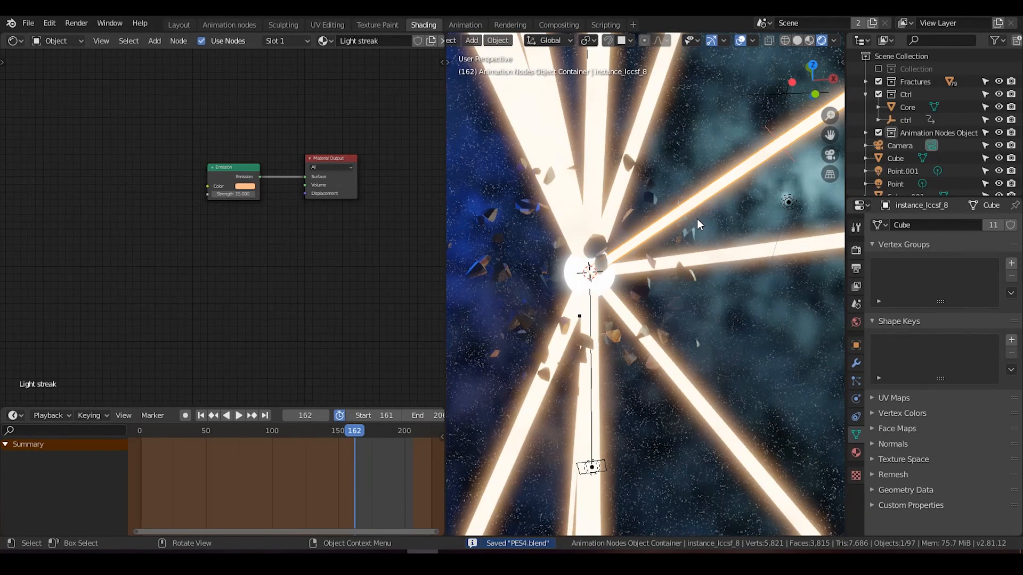
Step: Add a Texture Coordinate, Mapping and Image Texture setup to the Emission node of the Light streak material
key(KP_0)
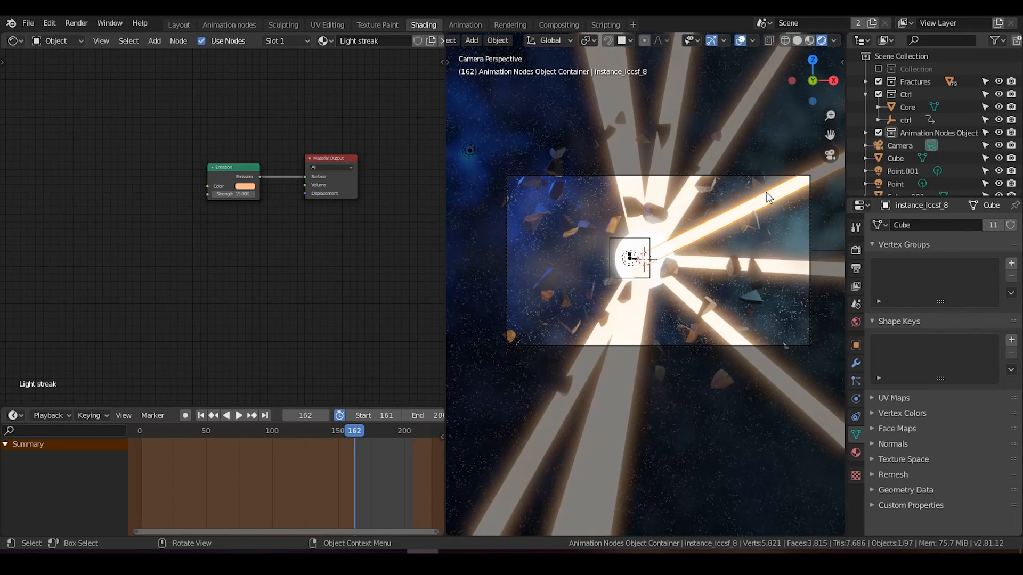
middle_drag(744, 221, 718, 290)
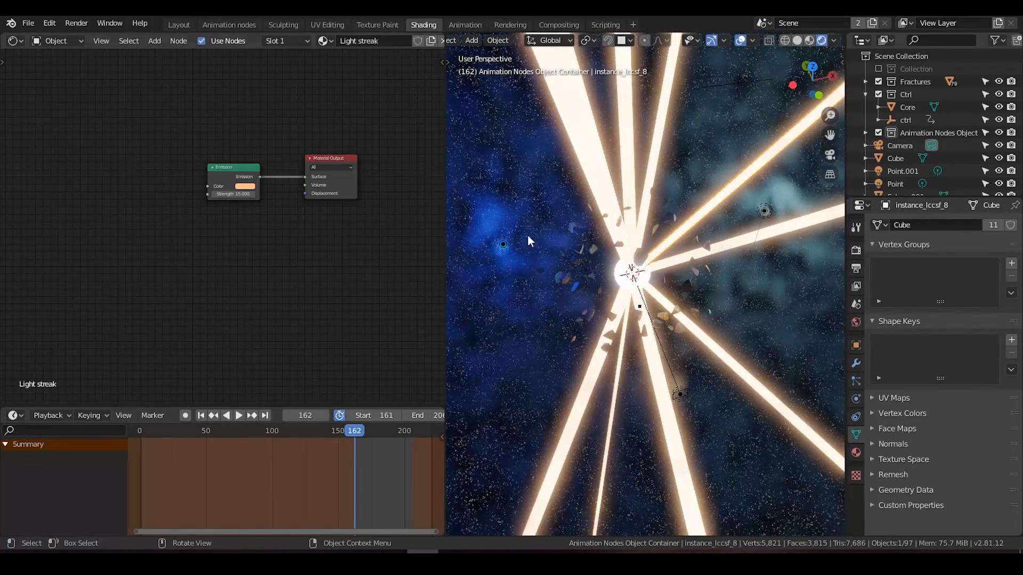
middle_drag(239, 152, 317, 171)
scroll(316, 170, up, 1)
click(320, 174)
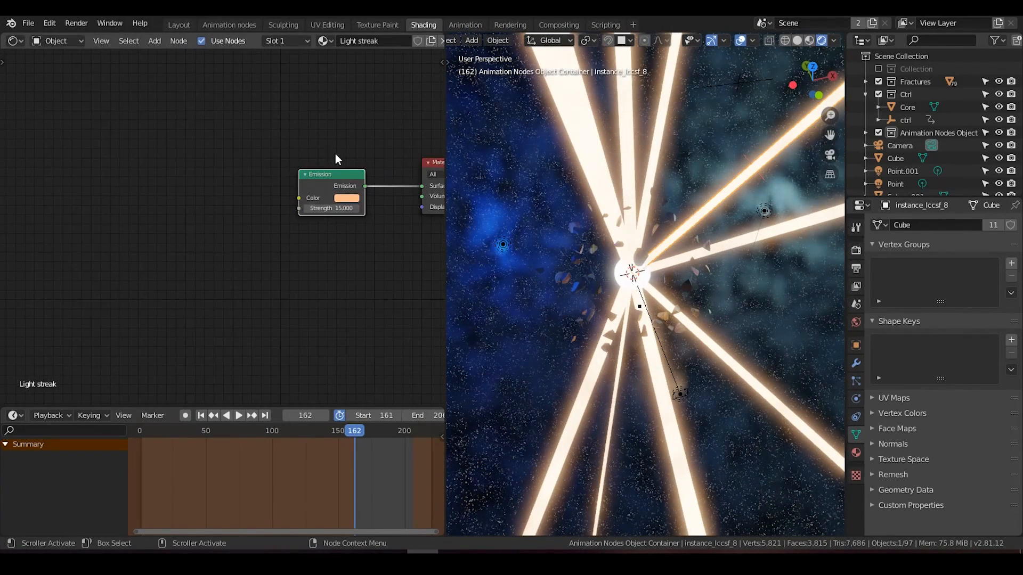
key(ctrl+t)
key(g)
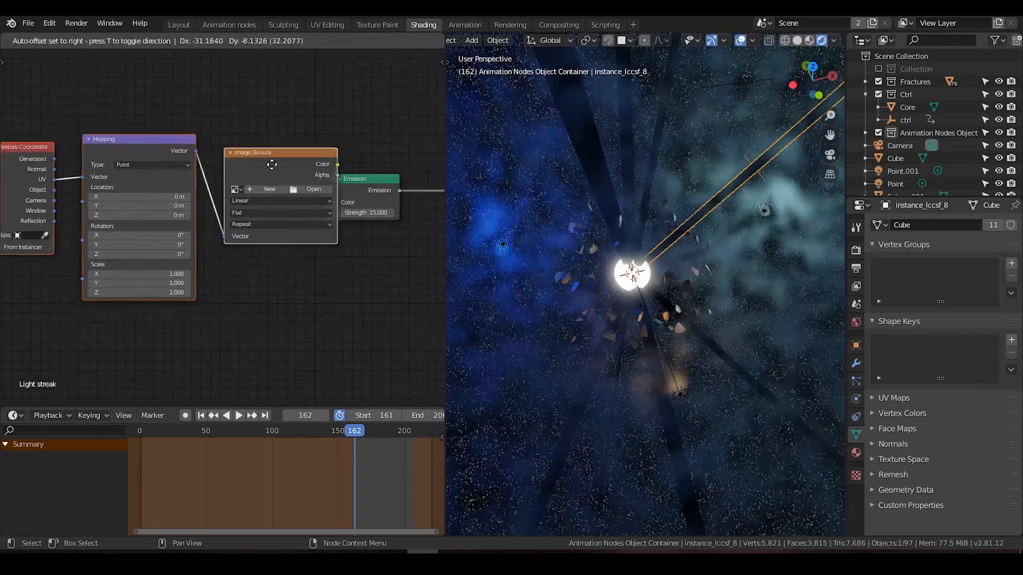
click(220, 175)
click(283, 126)
Step: Delete the Image Texture node, connect the Mapping node's Vector output to the Emission's Color, and space out the nodes
click(242, 172)
key(x)
click(125, 168)
drag(139, 164, 334, 202)
drag(104, 159, 238, 140)
middle_drag(37, 178, 131, 170)
drag(72, 153, 158, 129)
middle_drag(289, 143, 180, 151)
drag(201, 137, 150, 145)
middle_drag(172, 150, 236, 140)
drag(85, 134, 7, 149)
Step: Insert a Gradient Texture node between the Mapping and Emission nodes
click(235, 94)
key(shift+a)
click(236, 94)
text(gradient)
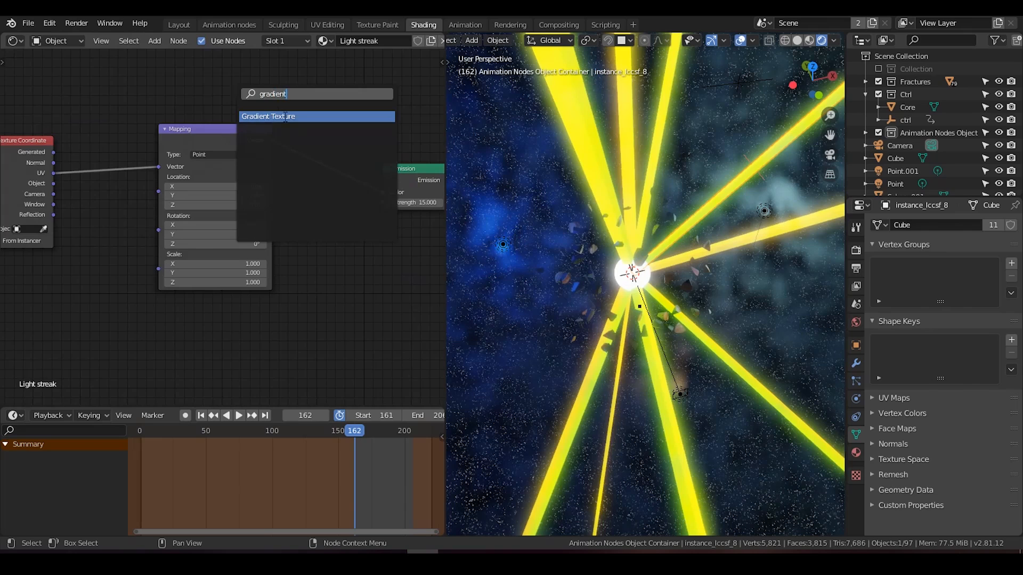
click(286, 116)
click(310, 131)
middle_drag(326, 187, 298, 185)
scroll(266, 193, up, 4)
Step: Insert a ColorRamp node between the Gradient Texture and the Emission node
scroll(296, 171, down, 2)
key(shift+a)
click(302, 147)
text(color)
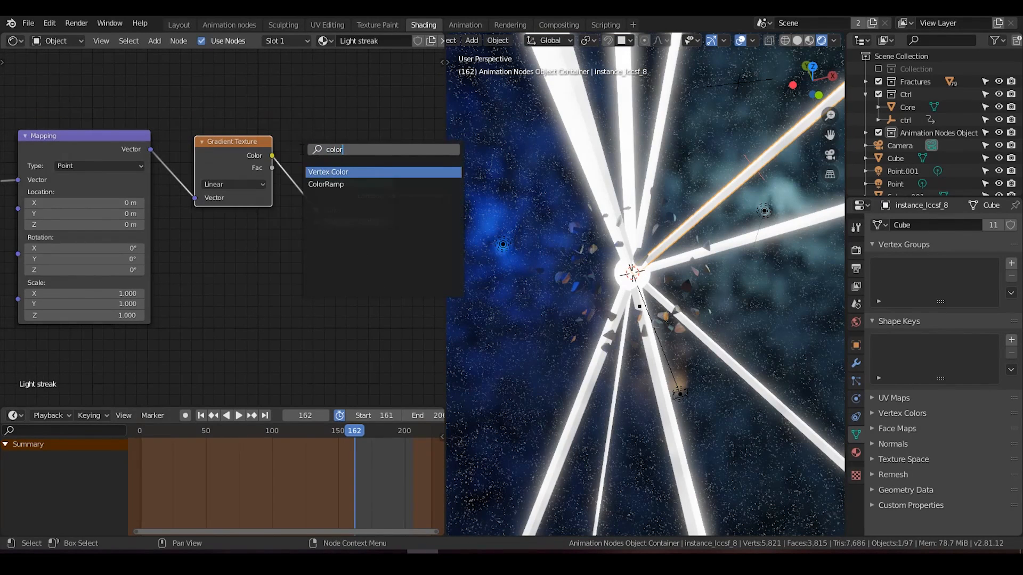
click(338, 184)
click(281, 143)
middle_drag(274, 226, 190, 232)
middle_drag(381, 232, 287, 226)
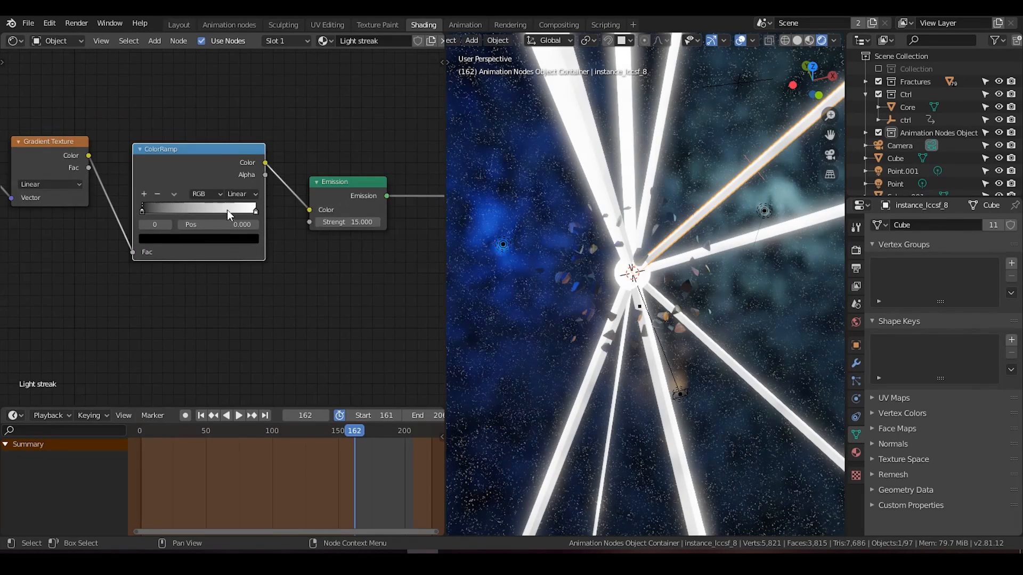
Step: Insert a MixRGB node between the ColorRamp and the Emission node of the Light streak material
middle_drag(195, 221, 200, 220)
key(shift+a)
click(287, 145)
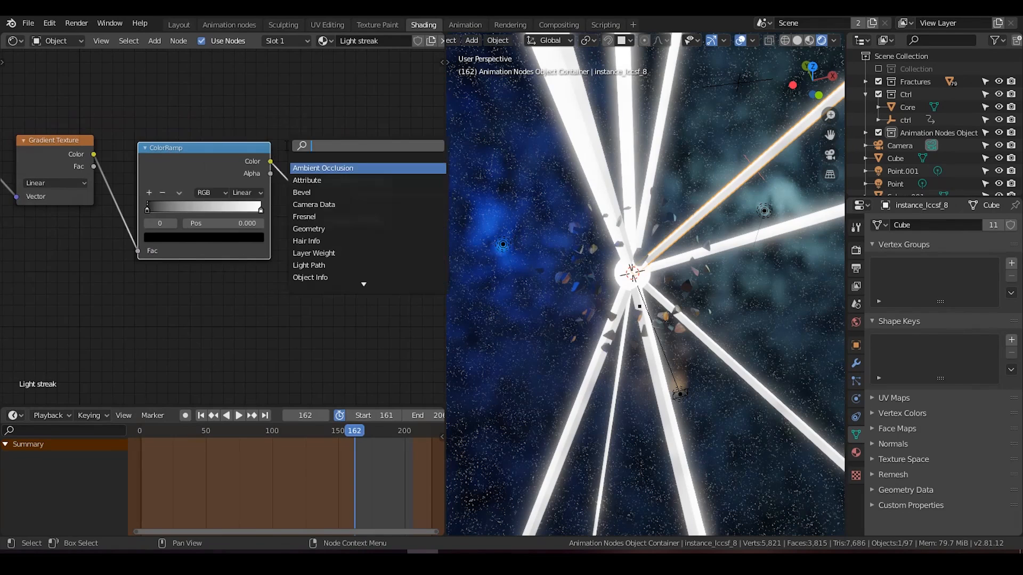
text(mix)
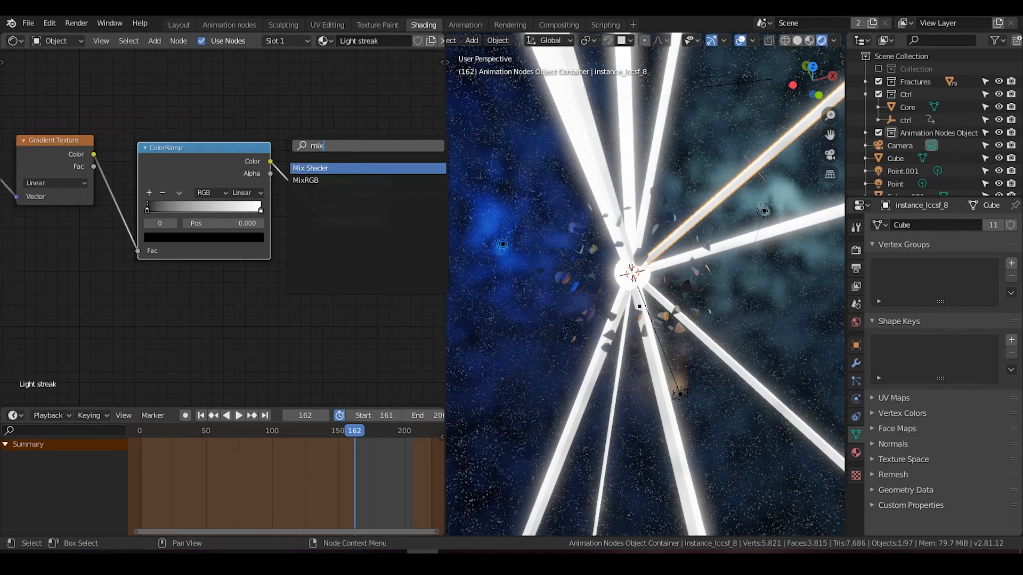
key(Down)
key(Return)
click(335, 246)
Step: Set the MixRGB node's second color to a light orange, its blend type to Color and its factor to 1.000
click(370, 243)
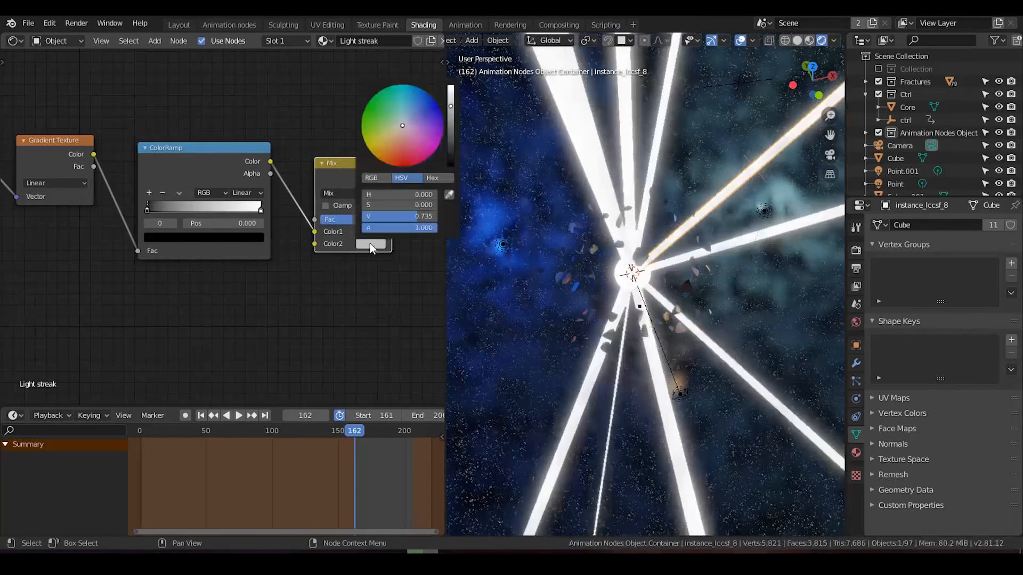
click(393, 142)
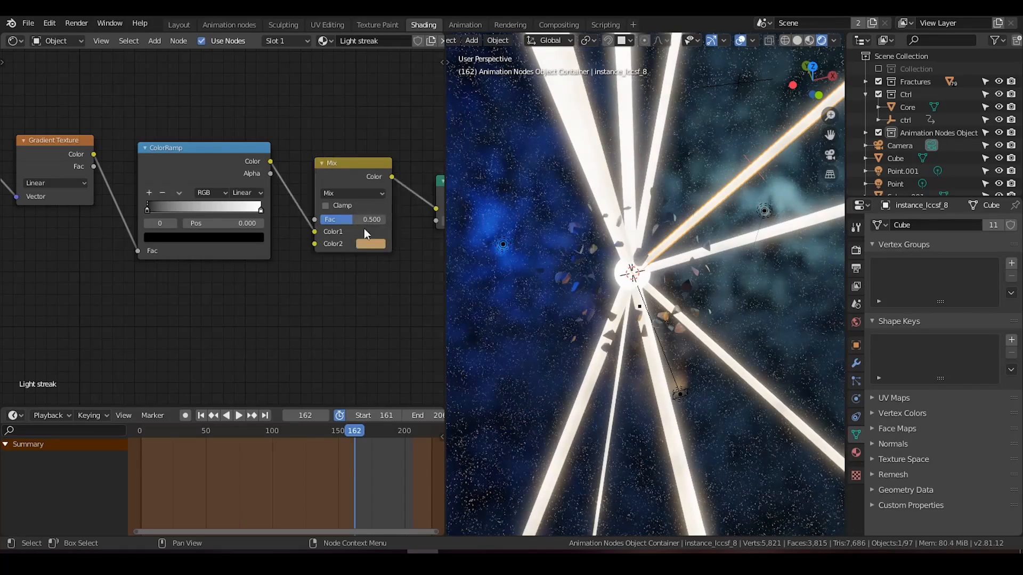
click(357, 194)
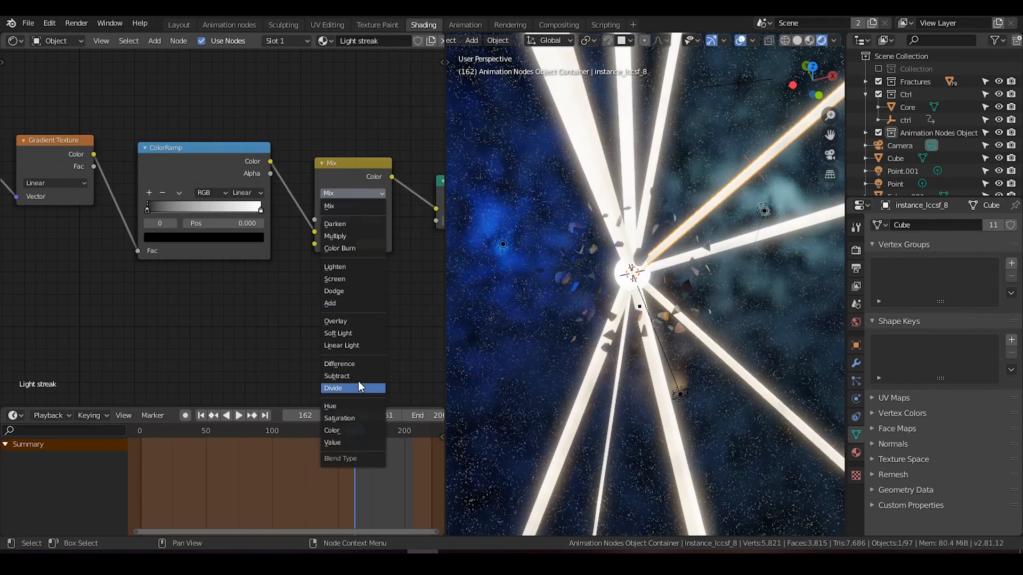
click(347, 431)
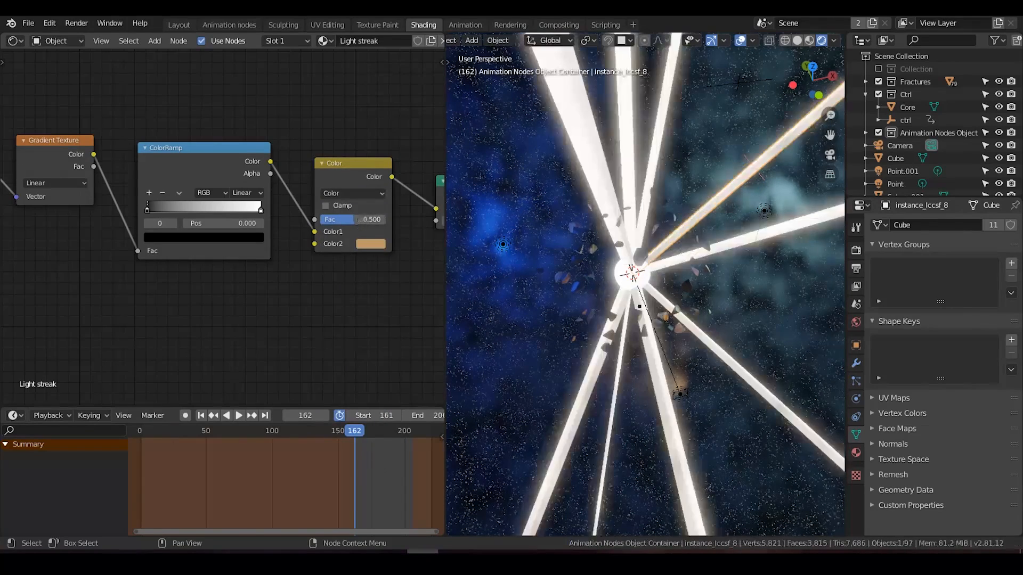
Step: Set the Mapping node's X location to -0.6 m and its X rotation to 185°
middle_drag(98, 314, 320, 289)
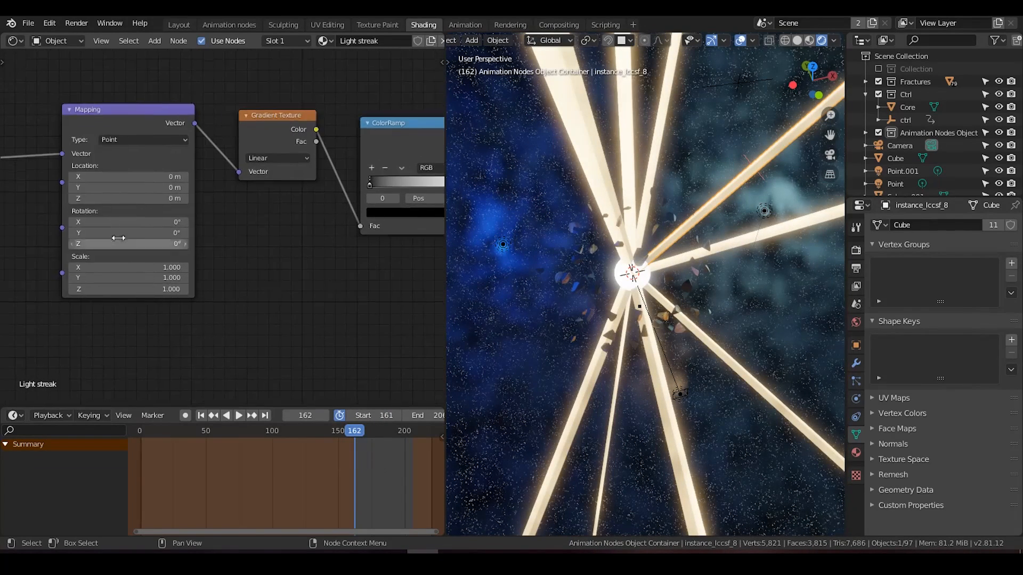
mouse_move(130, 178)
mouse_down()
mouse_move(218, 178)
mouse_move(125, 178)
mouse_up()
drag(133, 222, 184, 222)
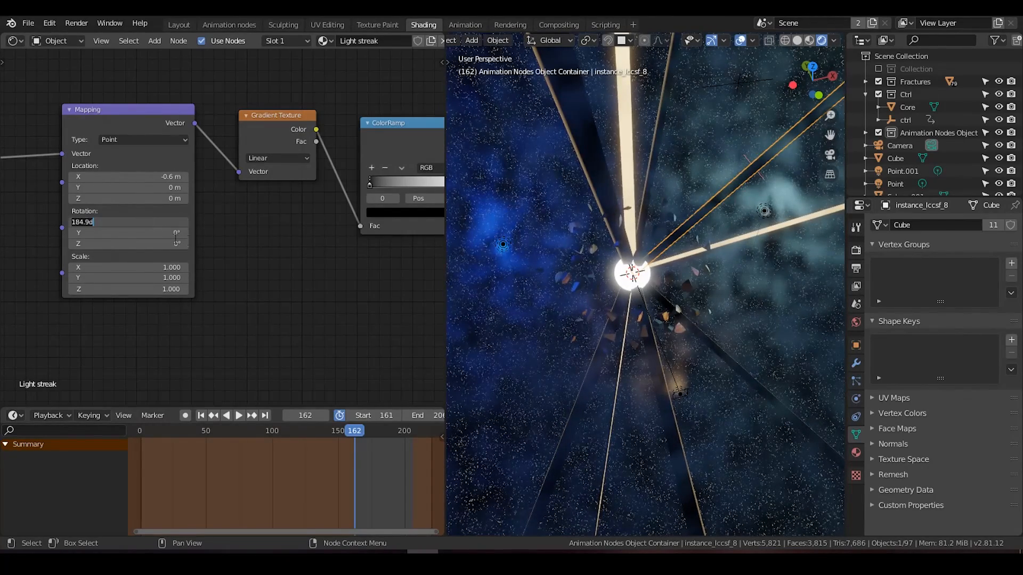
Step: Disable the Animation Nodes Object collection, enable the collection holding the source objects, and select the light streak object
click(866, 94)
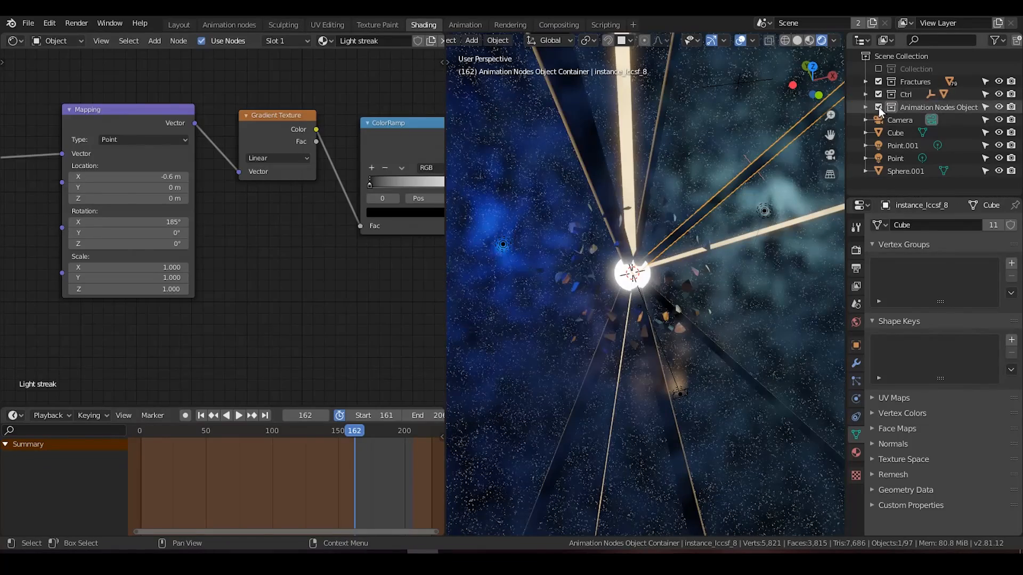
click(879, 107)
click(879, 69)
click(907, 87)
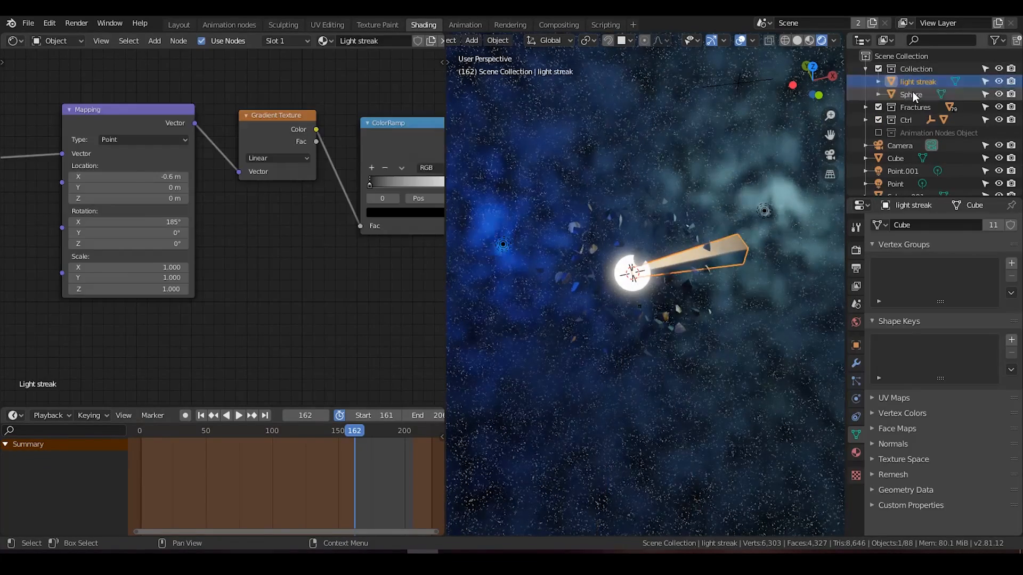
scroll(695, 248, up, 4)
scroll(682, 252, up, 3)
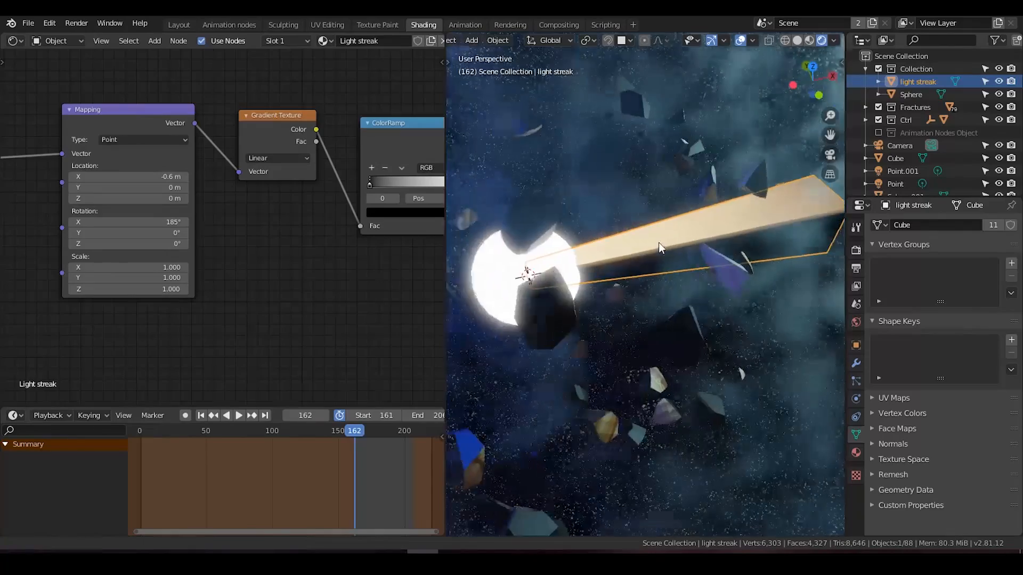
Step: Hide the core and the other scene objects so only the light streak stays visible, and select the streak
click(484, 268)
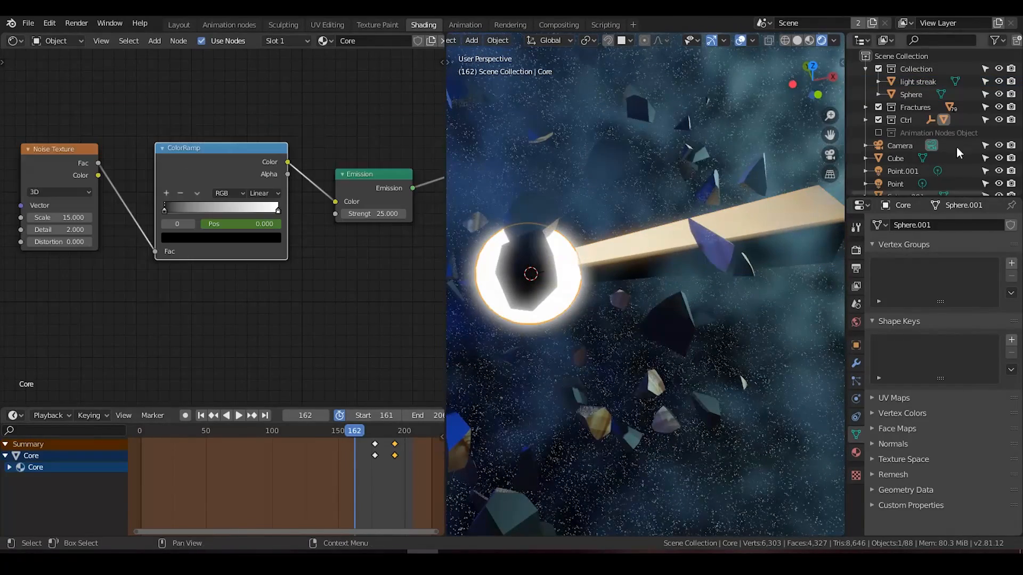
scroll(948, 149, down, 1)
key(h)
mouse_move(32, 194)
middle_down()
mouse_move(103, 160)
mouse_move(61, 162)
middle_up()
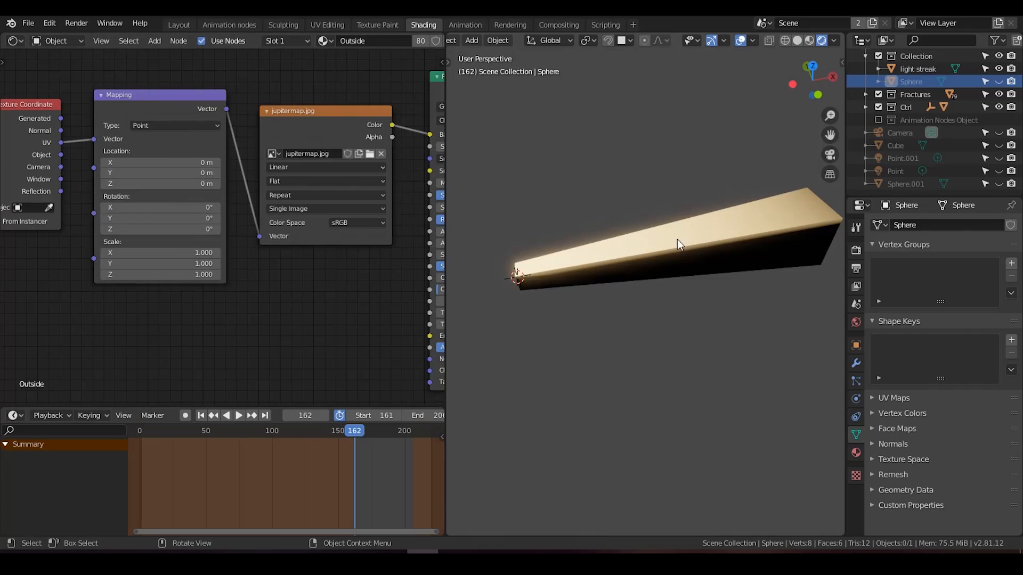
click(680, 245)
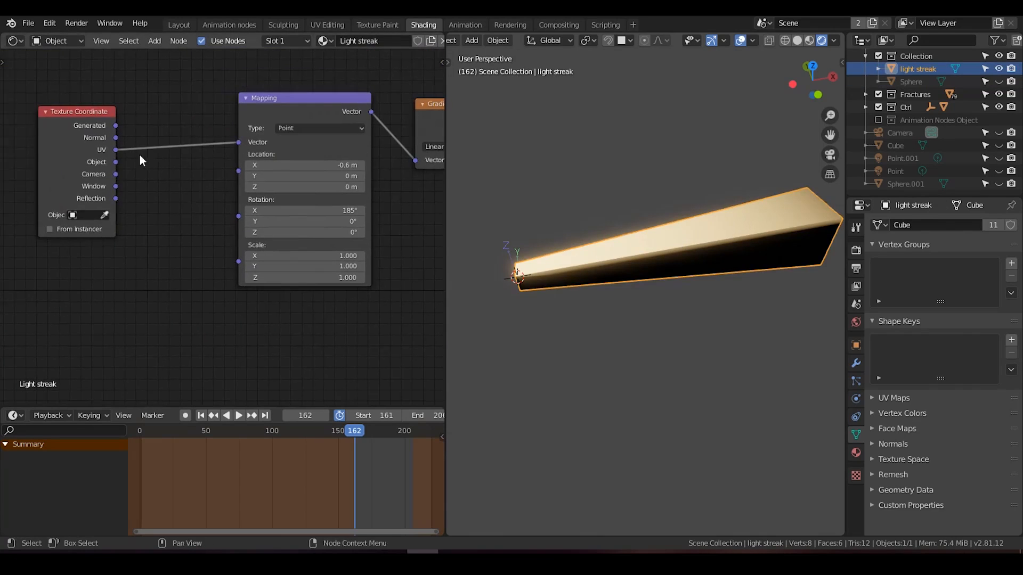
Step: Connect the Texture Coordinate node's Object output to the Mapping node's Vector input in place of UV
scroll(219, 172, up, 2)
drag(257, 148, 130, 148)
mouse_move(600, 253)
middle_down()
mouse_move(721, 222)
mouse_move(594, 255)
middle_up()
scroll(373, 245, down, 4)
middle_drag(421, 242, 107, 251)
Step: Make room after the ColorRamp and insert an Invert node between it and the Color mix node
scroll(242, 213, up, 3)
drag(315, 158, 328, 151)
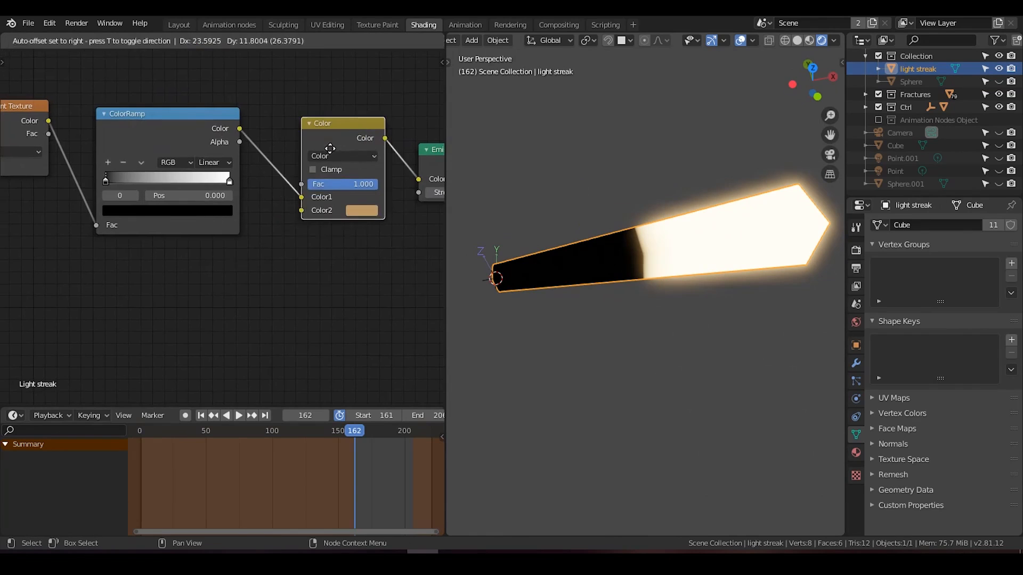
key(shift+a)
text(sinvert)
key(Return)
click(262, 142)
Step: Set the ColorRamp's interpolation to Ease and the Mapping node's X location to -4.1 m
mouse_move(176, 177)
middle_down()
mouse_move(321, 214)
mouse_move(254, 204)
middle_up()
scroll(253, 206, down, 4)
middle_drag(210, 231, 375, 203)
mouse_move(149, 155)
mouse_down()
mouse_move(169, 154)
mouse_move(159, 155)
mouse_up()
mouse_move(248, 216)
middle_down()
mouse_move(189, 228)
mouse_move(272, 221)
middle_up()
scroll(188, 228, up, 2)
click(343, 154)
click(348, 160)
scroll(272, 221, down, 1)
mouse_move(139, 168)
mouse_down()
mouse_move(153, 167)
mouse_move(127, 167)
mouse_move(136, 168)
mouse_up()
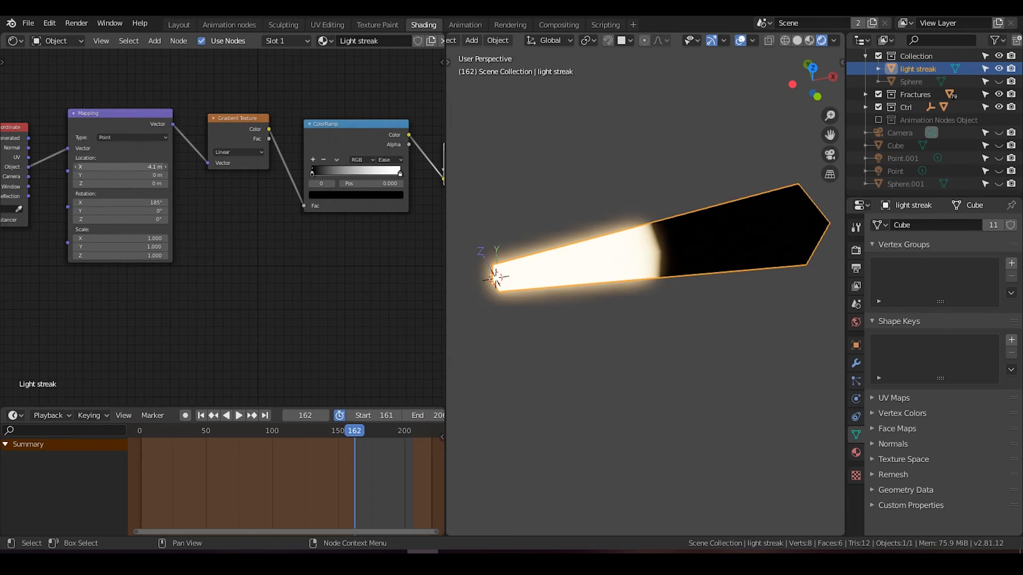
Step: Disable the source object collection, restore the hidden scene objects and streak instances, and enlarge the outliner
click(878, 57)
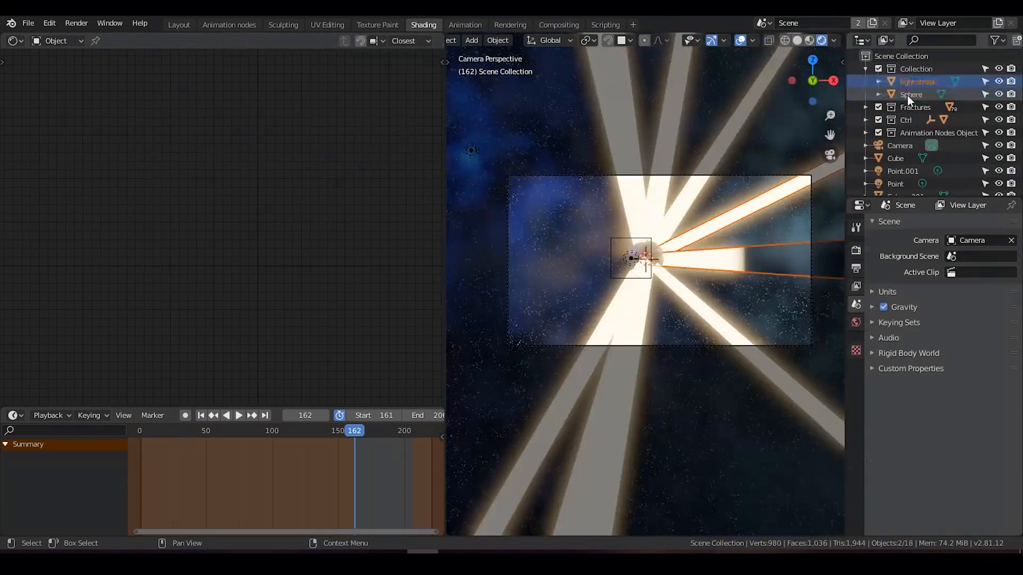
scroll(944, 144, down, 10)
scroll(945, 144, up, 10)
drag(999, 108, 999, 184)
drag(927, 197, 927, 520)
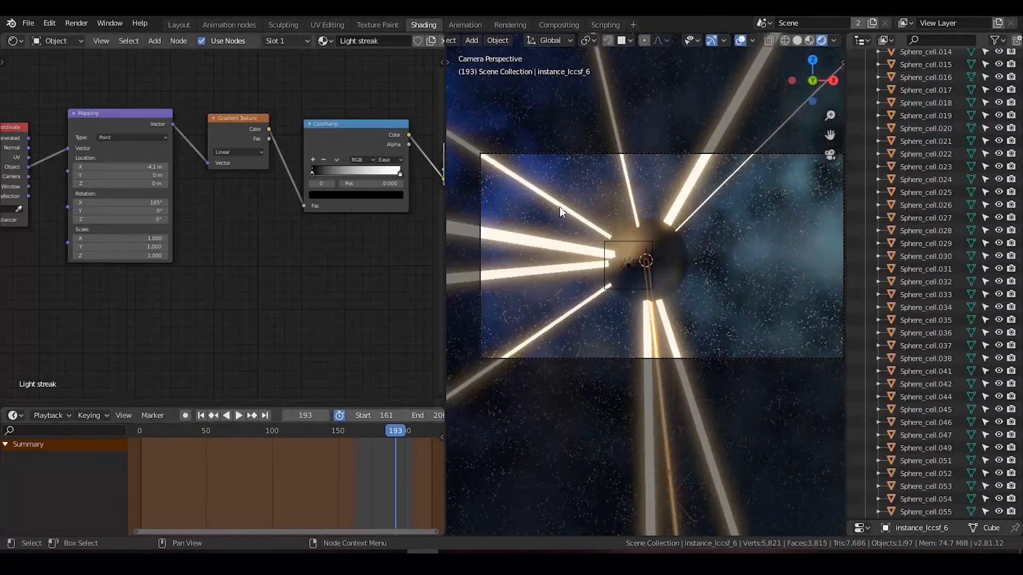
Step: Set the Mapping node's X location to 0.1 m and inspect the streaks through the camera
drag(133, 168, 156, 167)
scroll(600, 231, up, 1)
scroll(599, 230, up, 2)
scroll(605, 263, down, 1)
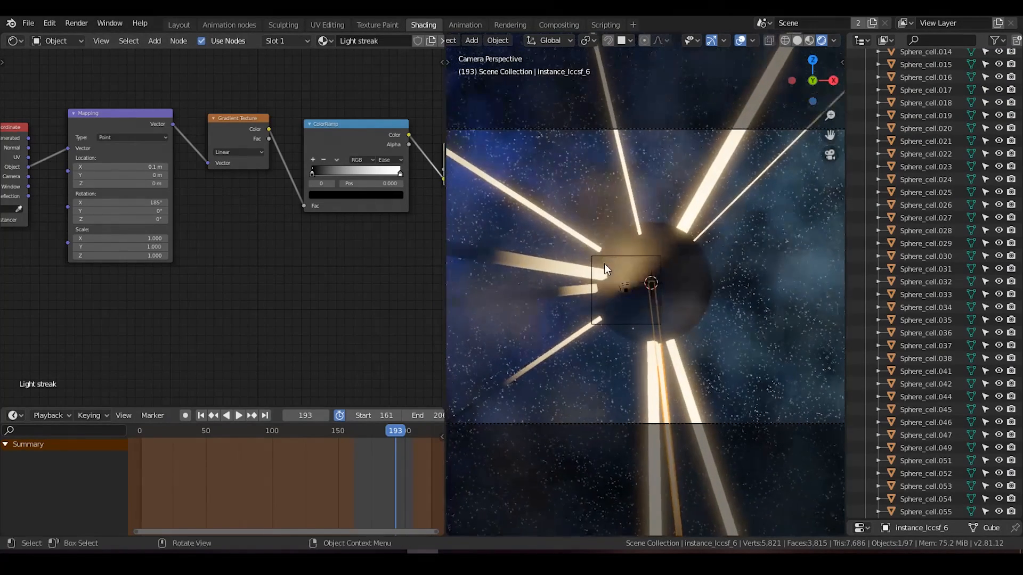
Step: Turn off the preview range and play the full animation, stopping at frame 111
click(339, 415)
click(239, 415)
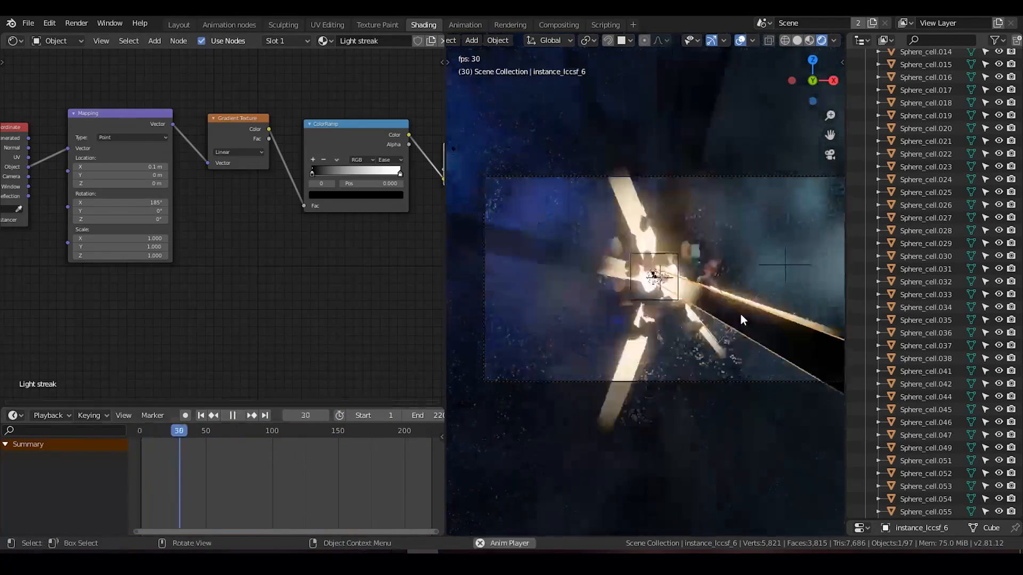
key(space)
Step: Lower the Mapping node's X location to extend the glowing part of the streaks farther from the core
scroll(613, 266, down, 1)
drag(120, 167, 93, 167)
middle_drag(304, 212, 142, 228)
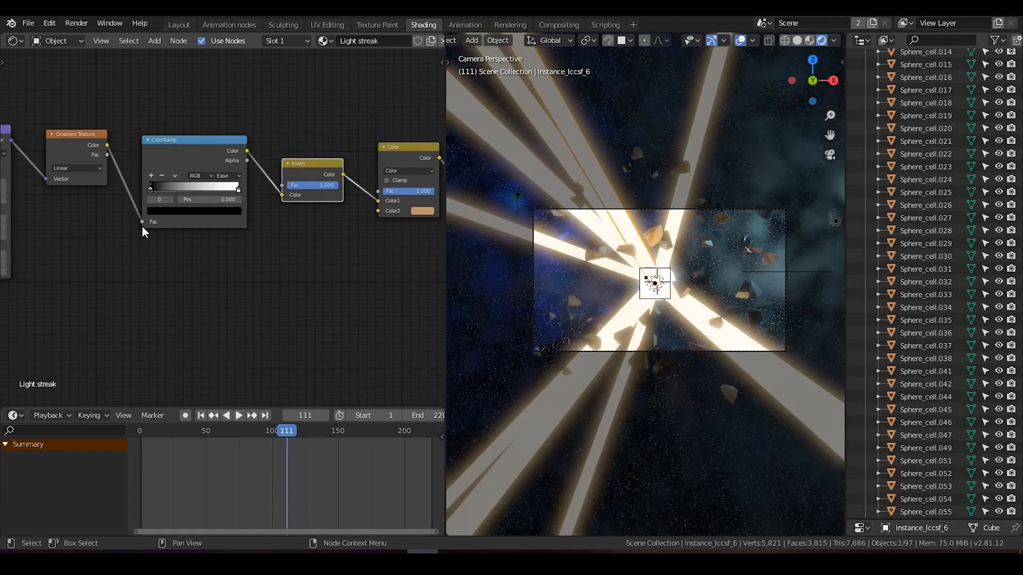